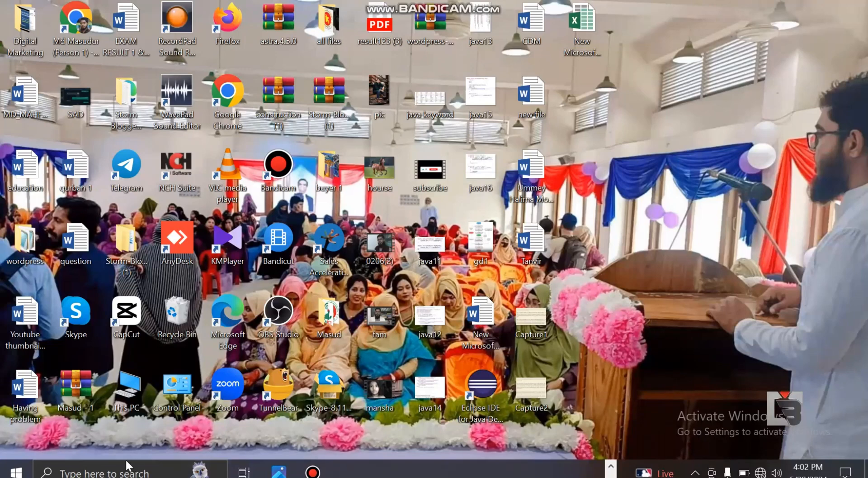
pyautogui.click(109, 470)
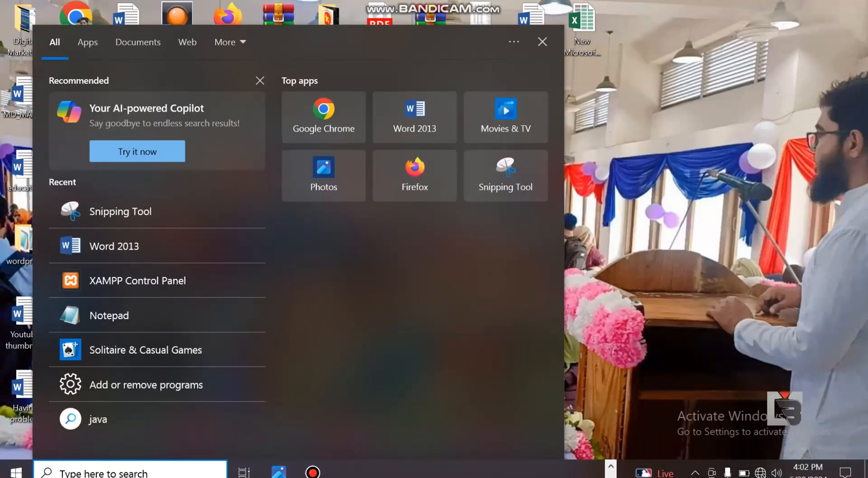
pyautogui.write('ms e')
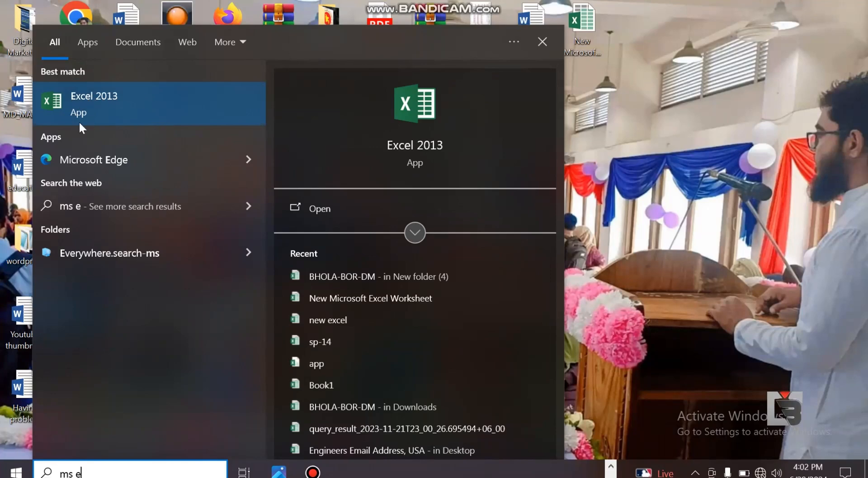
pyautogui.click(544, 41)
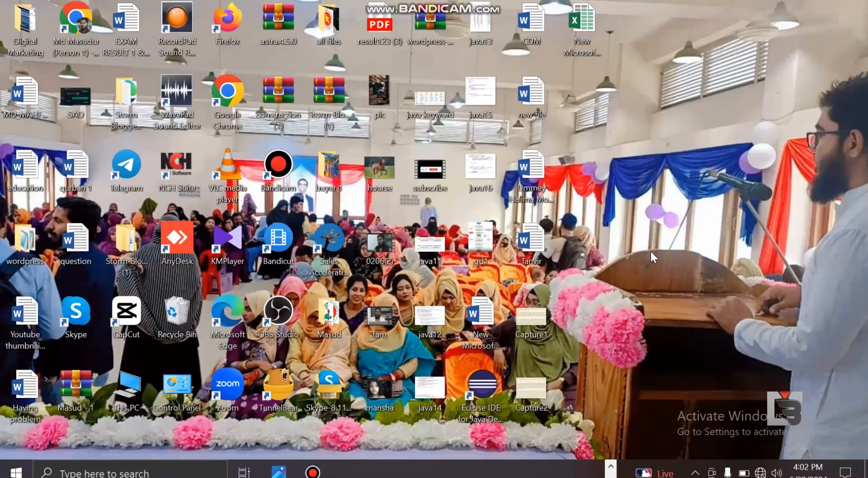
# Step: Create a new Microsoft Excel Worksheet on the desktop with the default file name and open an Excel workbook
pyautogui.rightClick(628, 145)
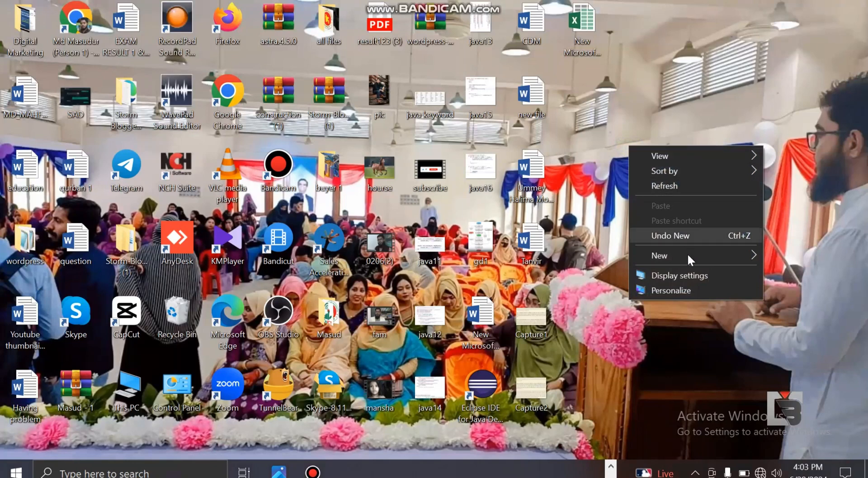
pyautogui.moveTo(666, 253)
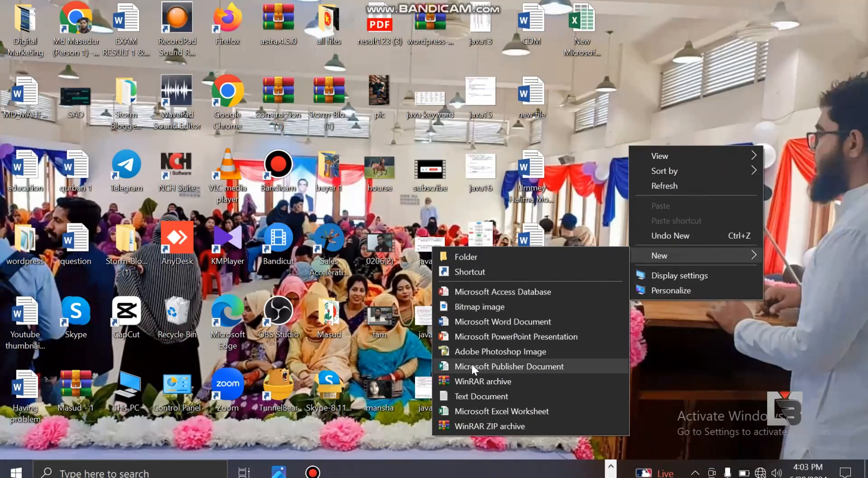
pyautogui.click(541, 411)
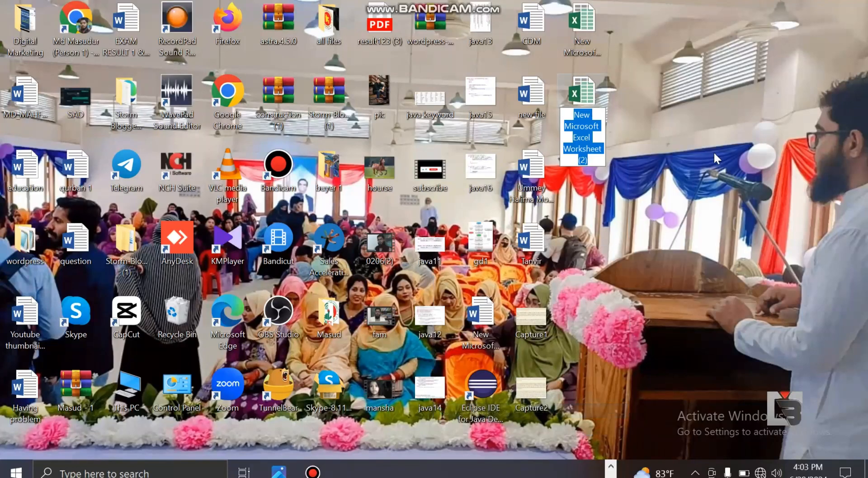
pyautogui.press('Return')
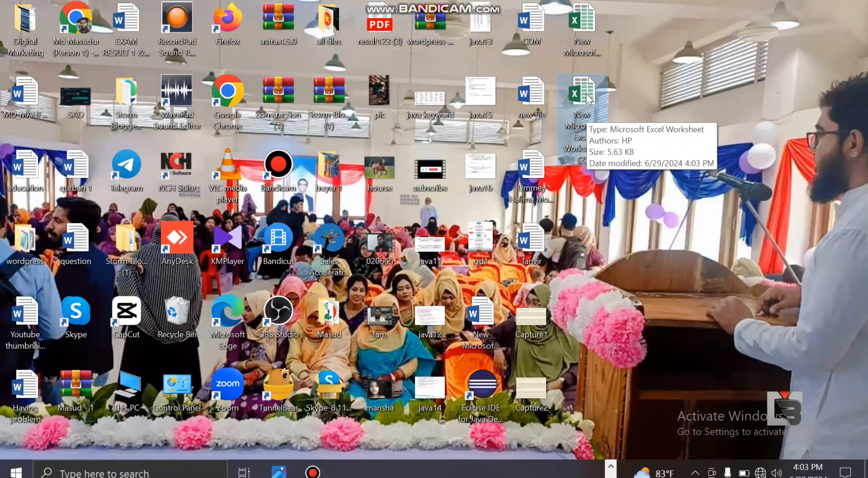
pyautogui.doubleClick(579, 28)
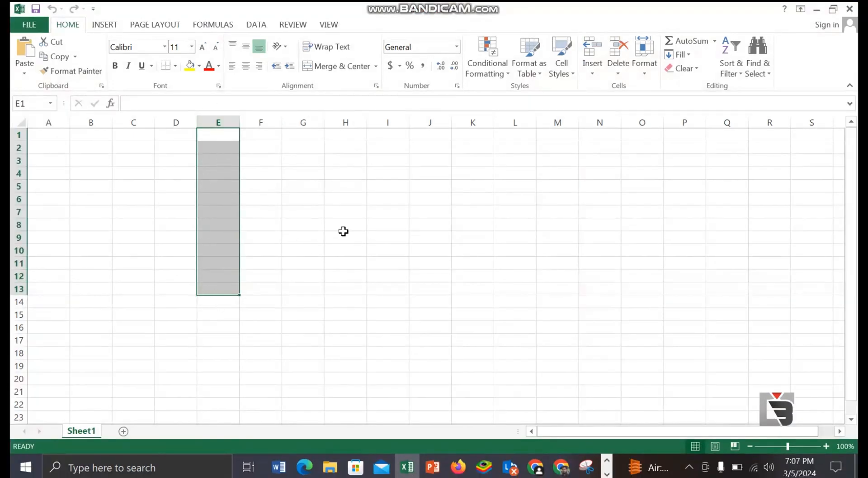
# Step: Enter 555 in cell C8 and trace the cell's address through column C, row 8 and the Name Box
pyautogui.click(127, 220)
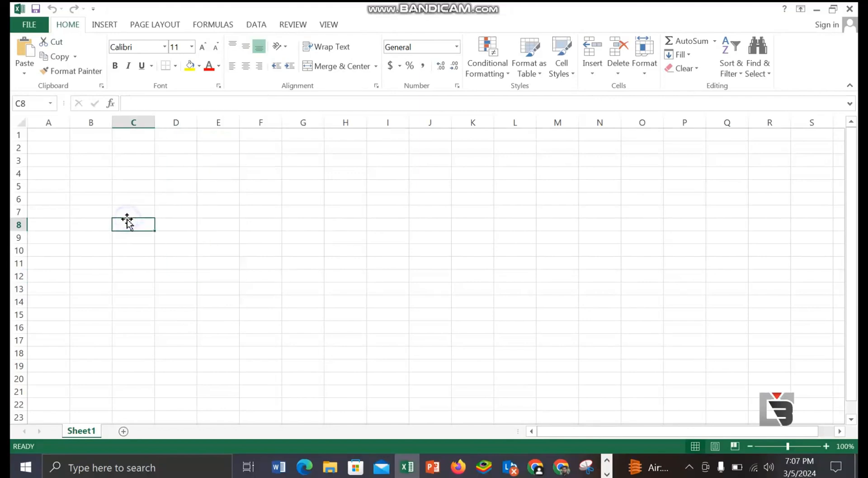
pyautogui.write('555')
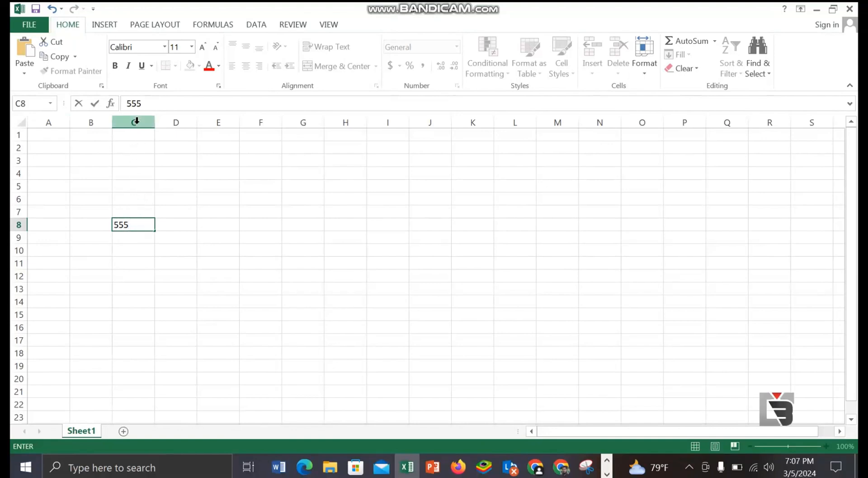
pyautogui.moveTo(137, 121); pyautogui.dragTo(137, 243)
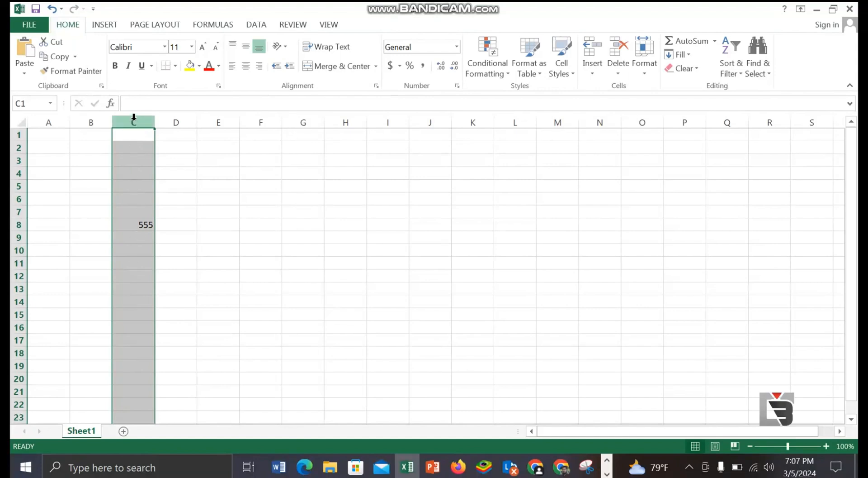
pyautogui.moveTo(28, 226); pyautogui.dragTo(166, 231)
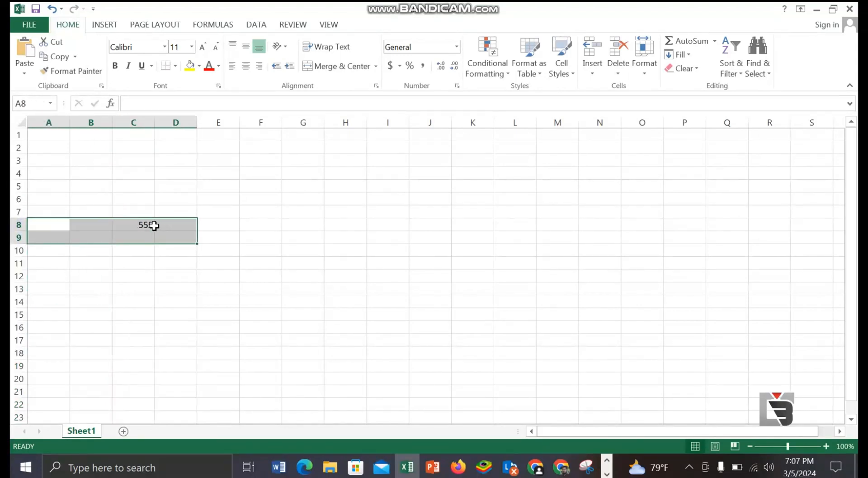
pyautogui.click(152, 226)
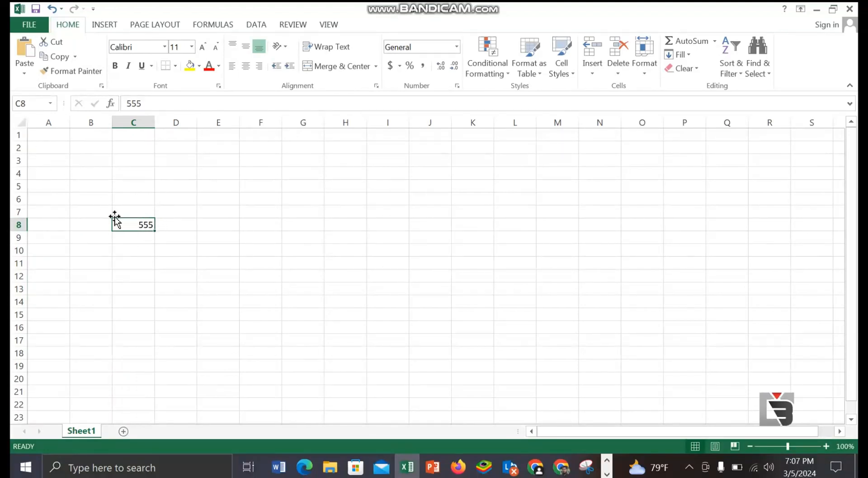
pyautogui.click(31, 105)
# Step: Enter 300 in cell D5 and 150 in cell D6
pyautogui.click(172, 189)
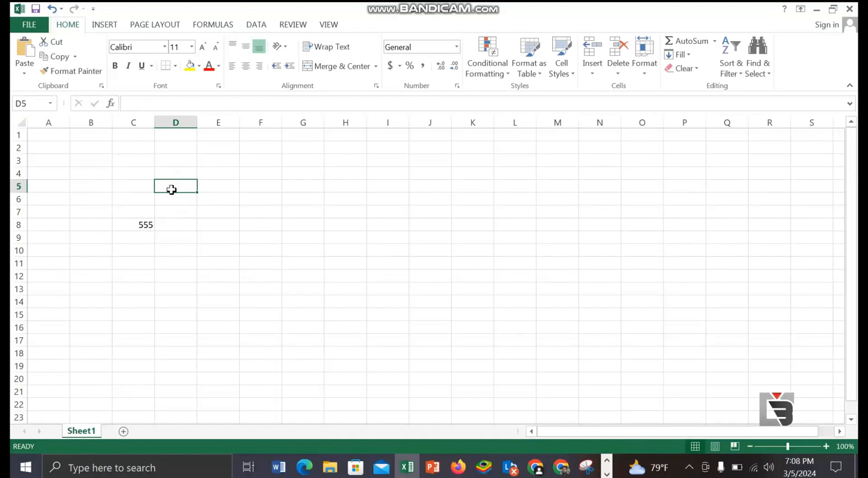
pyautogui.write('300')
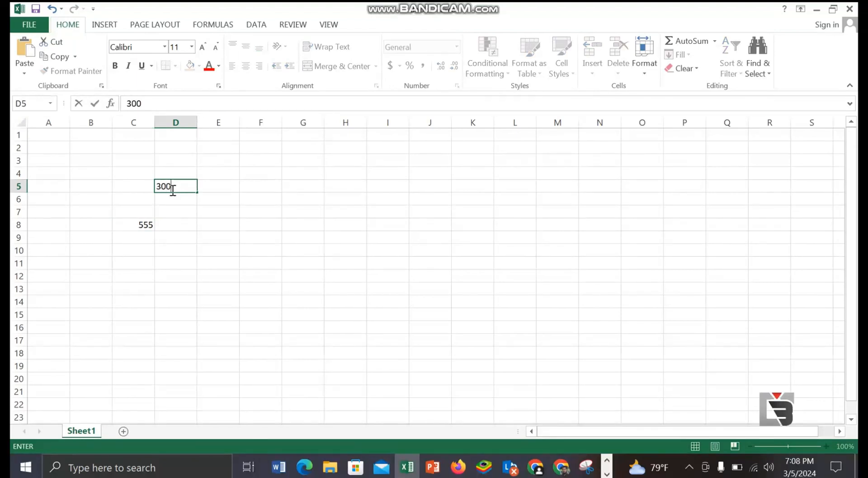
pyautogui.click(176, 208)
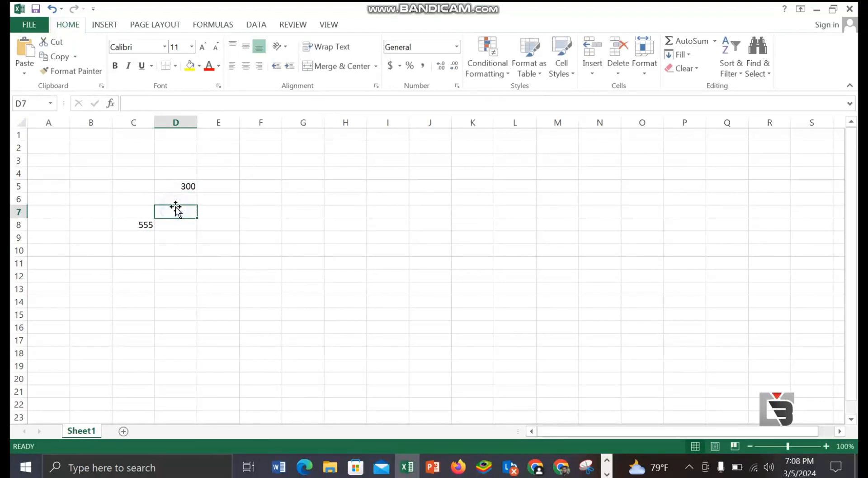
pyautogui.click(183, 197)
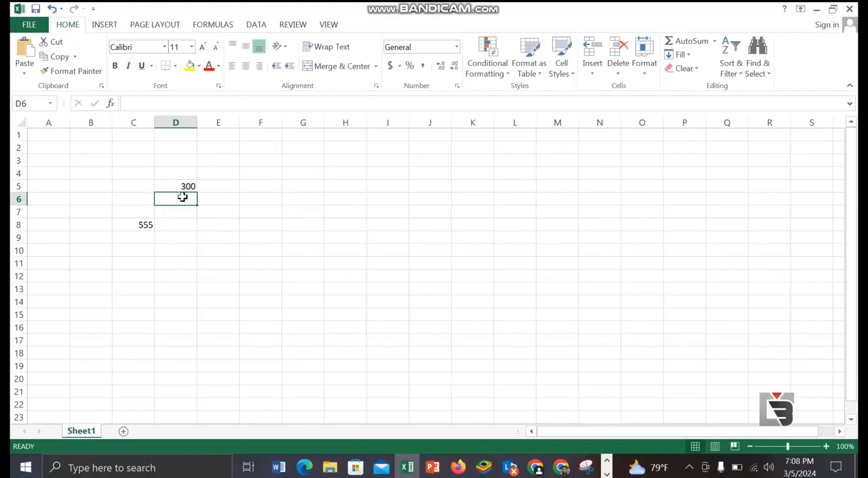
pyautogui.write('150')
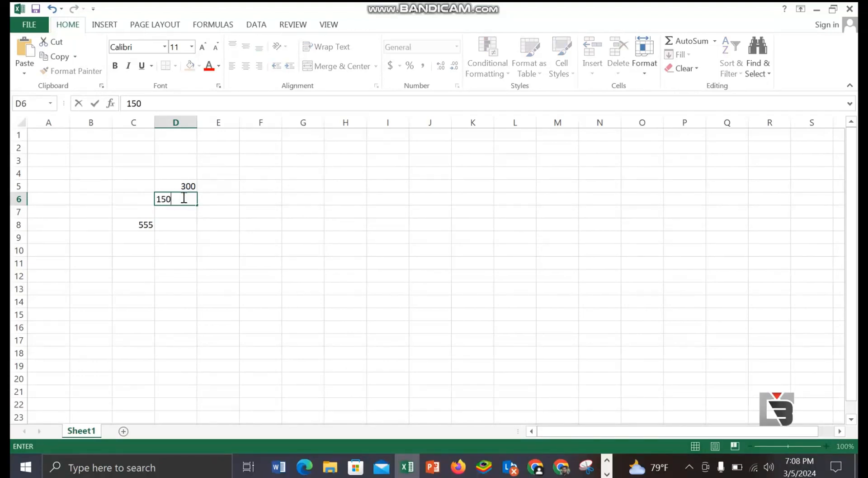
pyautogui.click(180, 211)
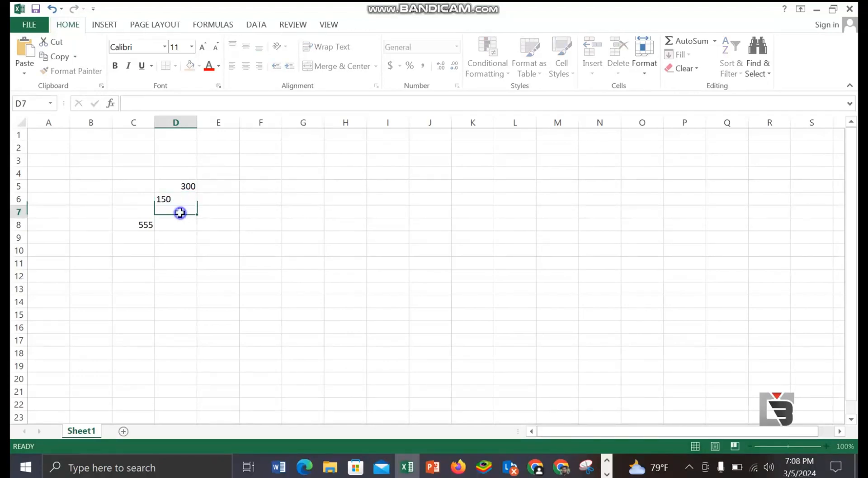
# Step: Inspect the contents of cells D5 and D6 in the formula bar and in the cell itself
pyautogui.click(178, 189)
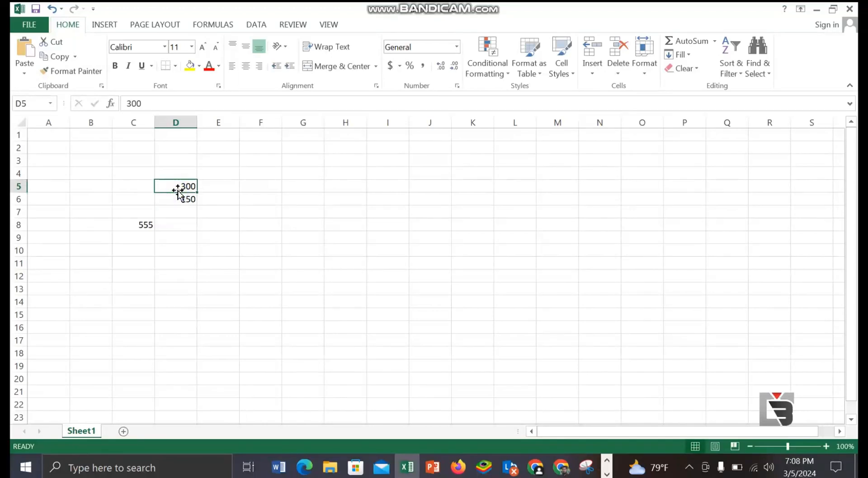
pyautogui.click(179, 199)
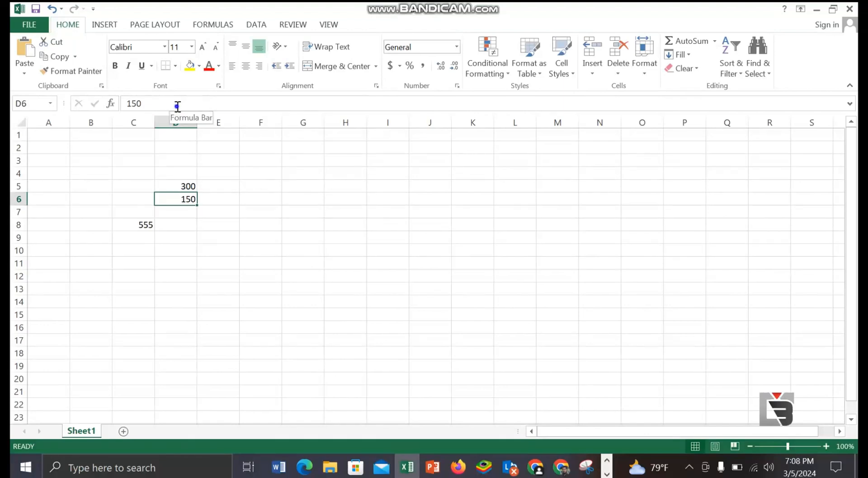
pyautogui.doubleClick(179, 200)
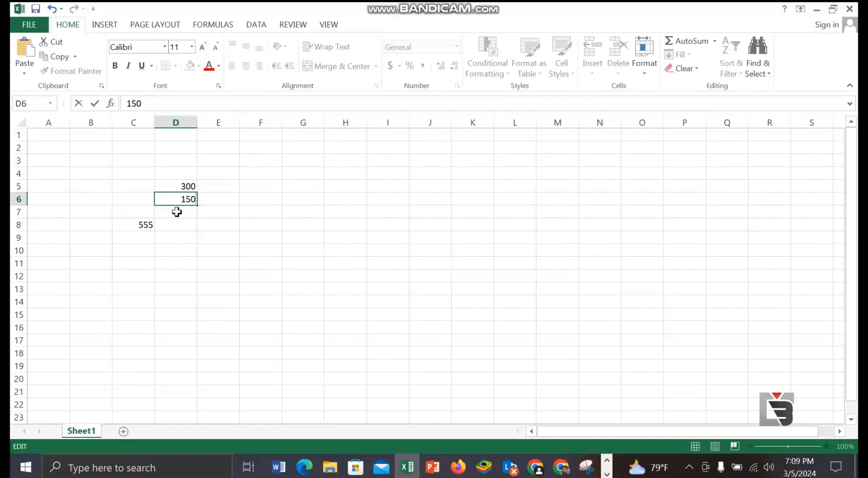
# Step: Begin an addition formula in cell D7 that references the first number, entering =D5+
pyautogui.click(177, 212)
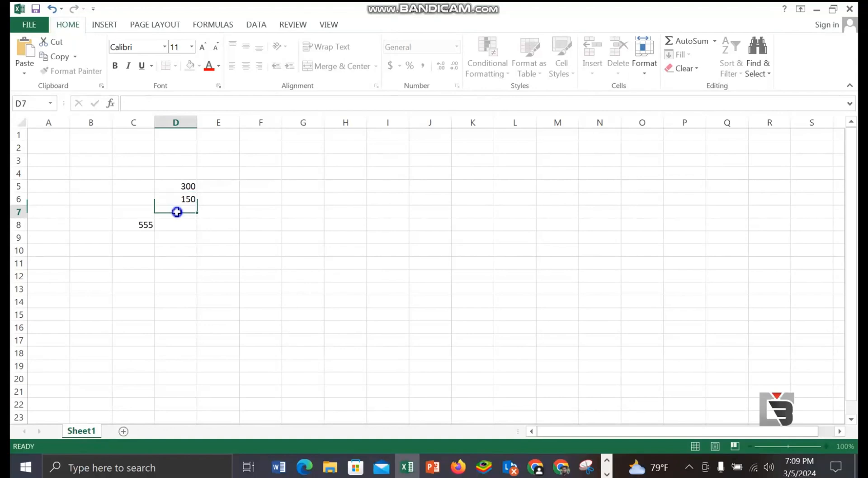
pyautogui.click(138, 104)
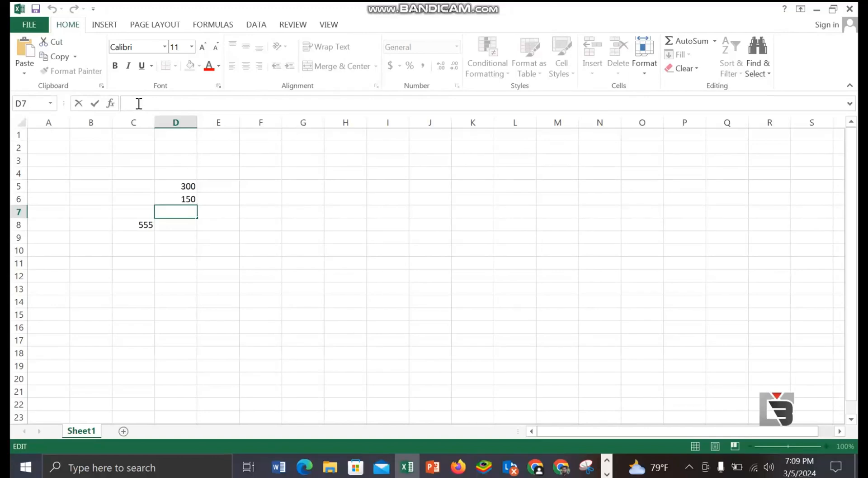
pyautogui.write('=')
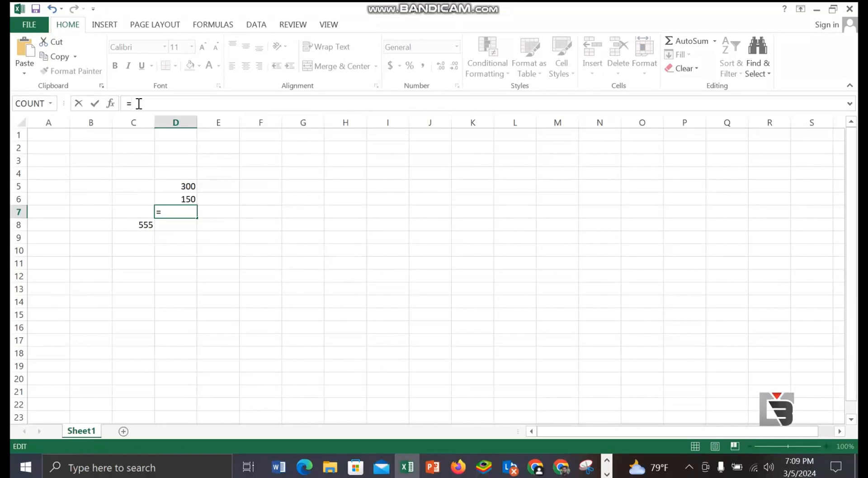
pyautogui.click(173, 186)
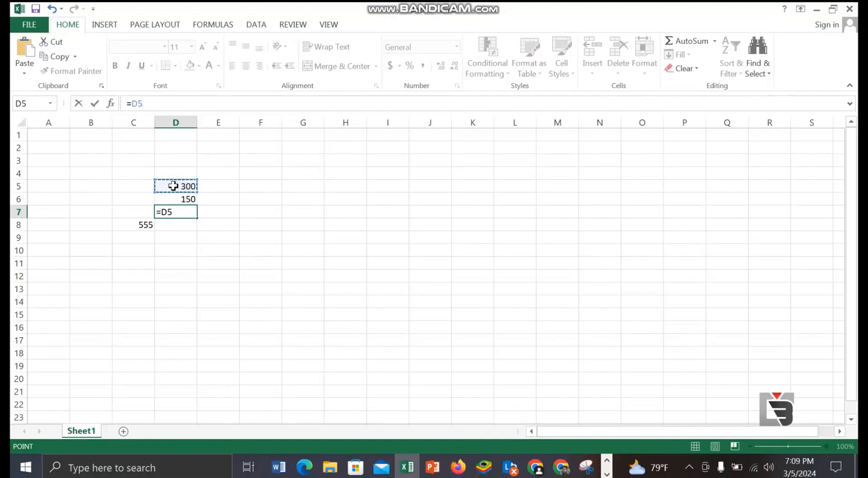
pyautogui.write('+')
pyautogui.moveTo(217, 192); pyautogui.dragTo(603, 203)
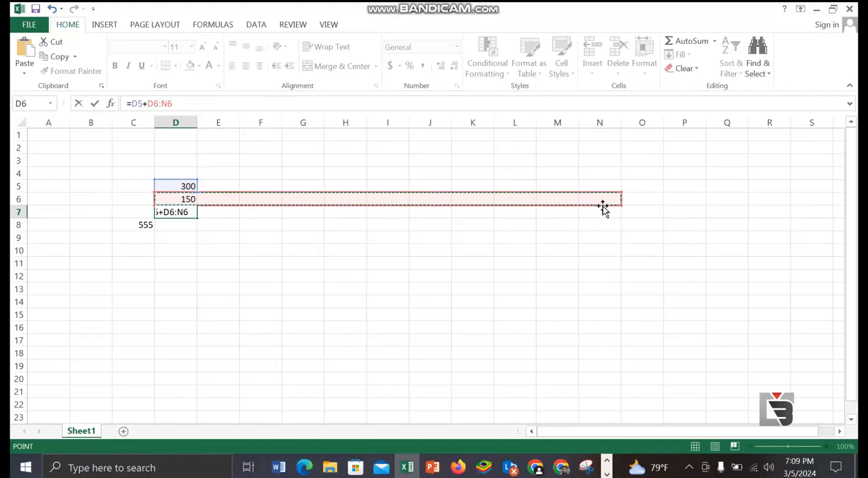
pyautogui.click(560, 467)
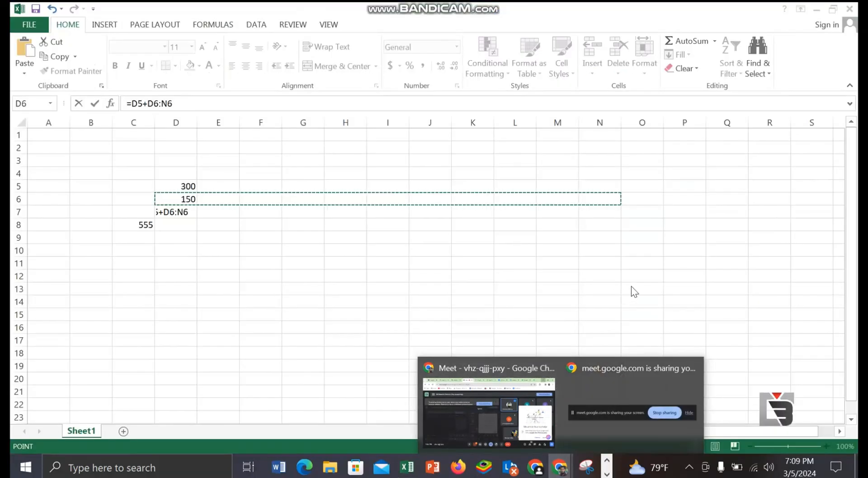
pyautogui.click(581, 302)
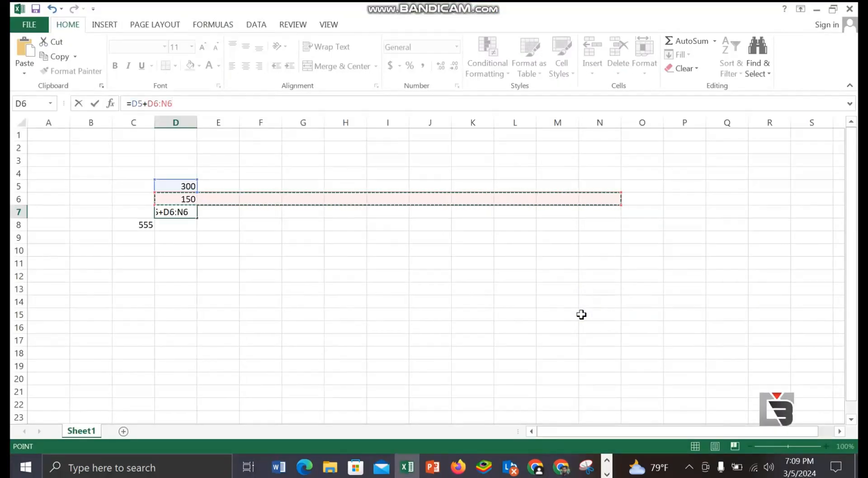
pyautogui.click(560, 467)
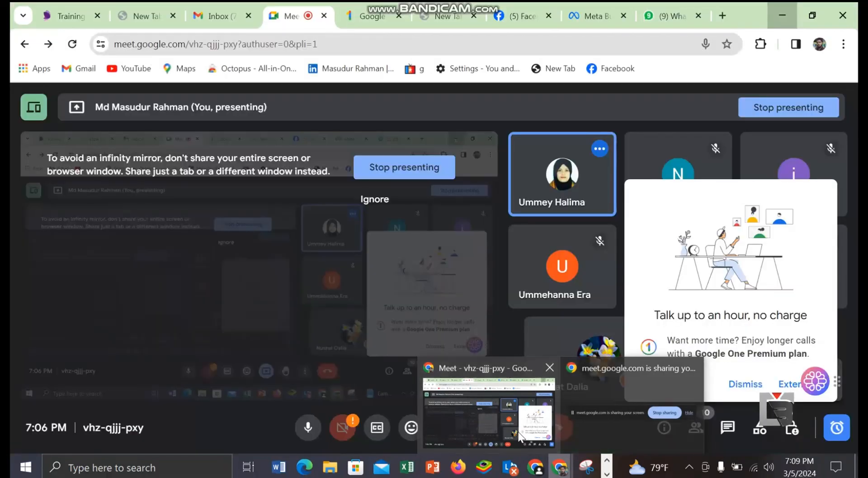
pyautogui.click(520, 434)
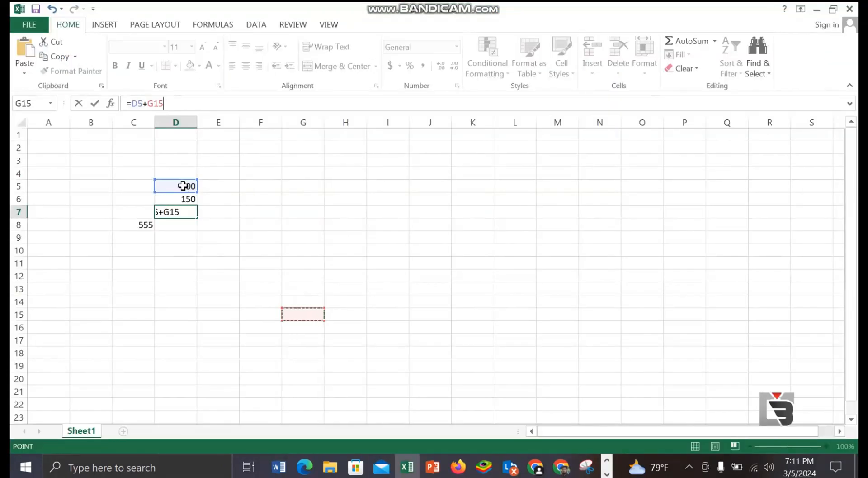
# Step: Complete the formula in cell D7 as =D5+D6 to add the two numbers above it
pyautogui.click(184, 200)
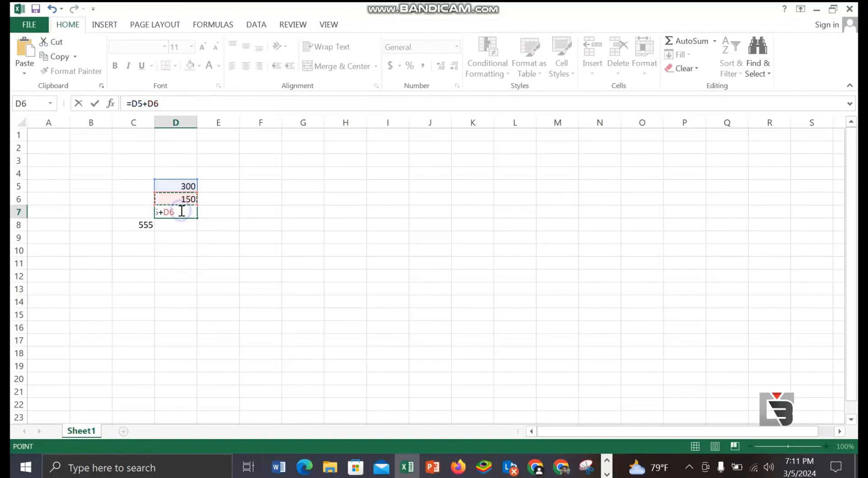
pyautogui.click(181, 211)
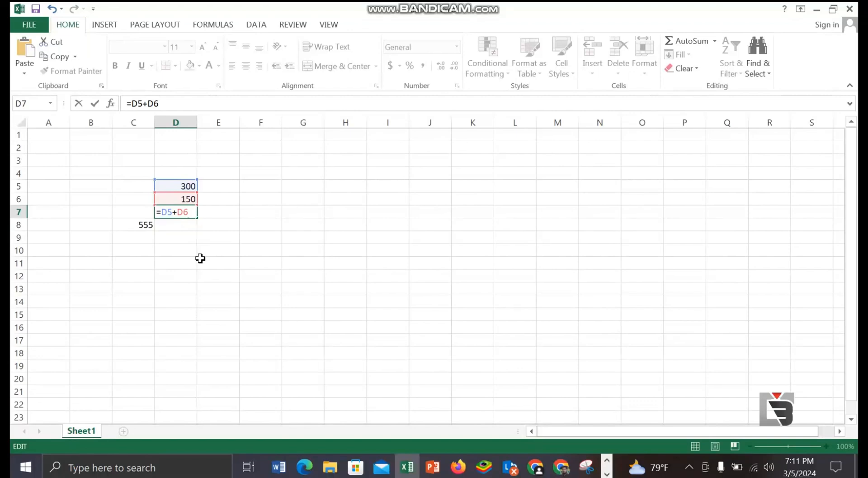
pyautogui.press('Return')
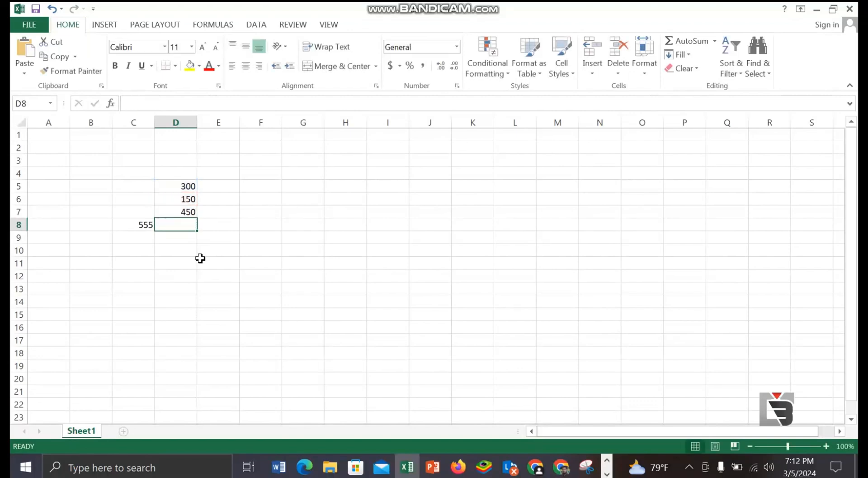
# Step: Enter 700 in cell E5 and 200 in cell E6
pyautogui.click(222, 186)
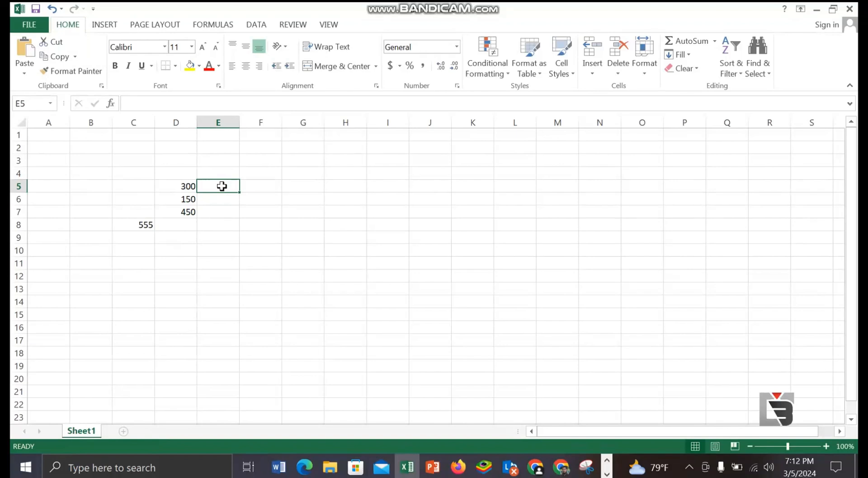
pyautogui.write('700')
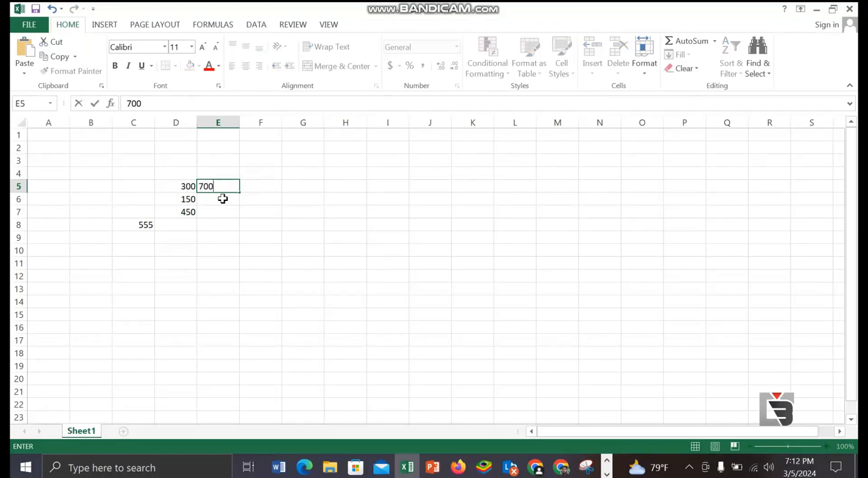
pyautogui.click(224, 198)
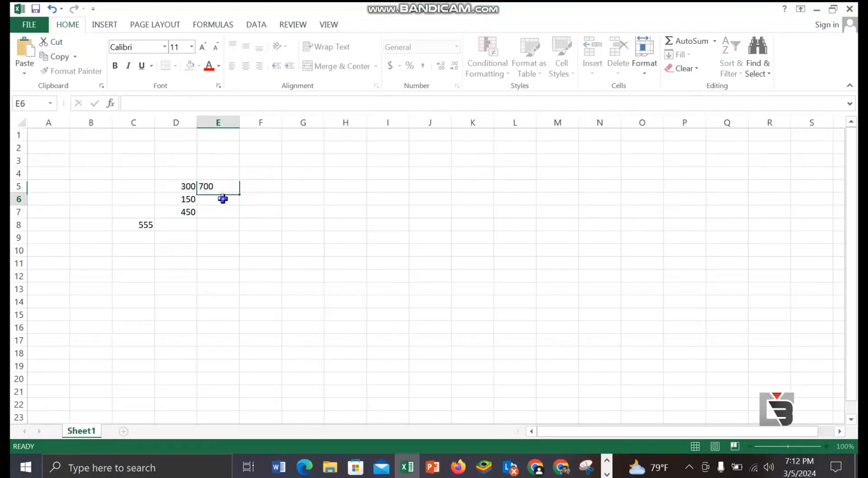
pyautogui.write('299')
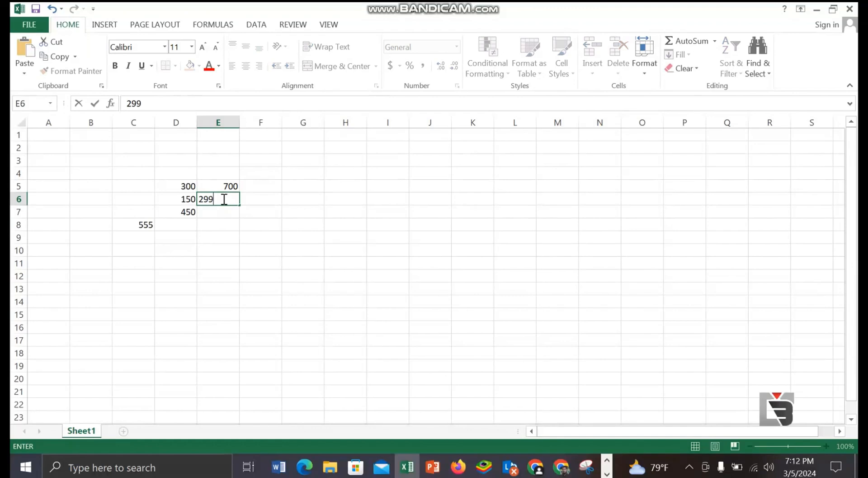
pyautogui.press('BackSpace')
pyautogui.press('BackSpace')
pyautogui.write('00')
# Step: Add the two numbers in column E with the formula =E5+E6 in cell E7
pyautogui.click(219, 212)
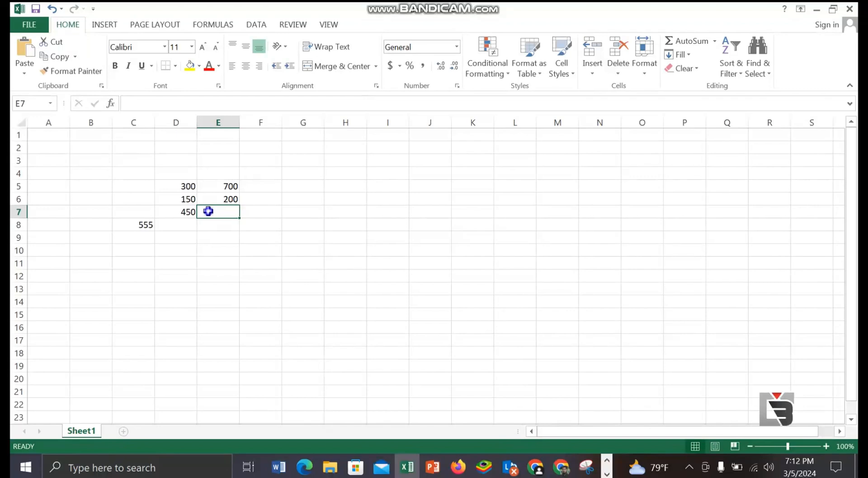
pyautogui.write('=')
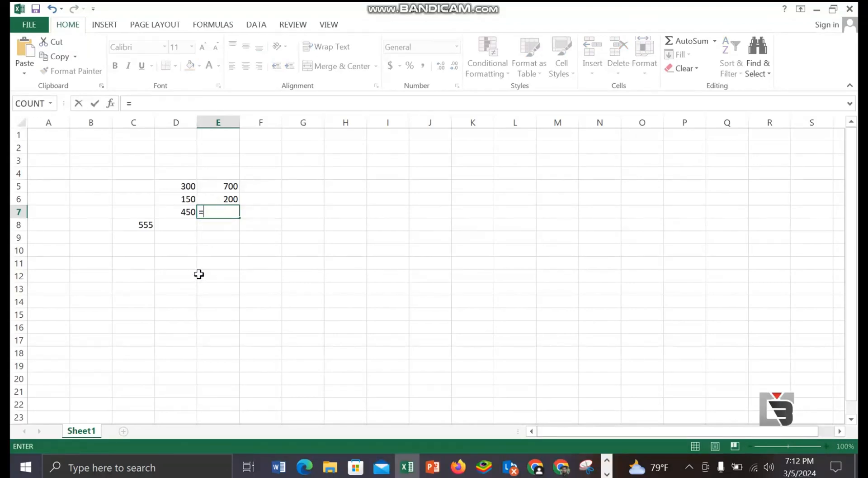
pyautogui.click(220, 186)
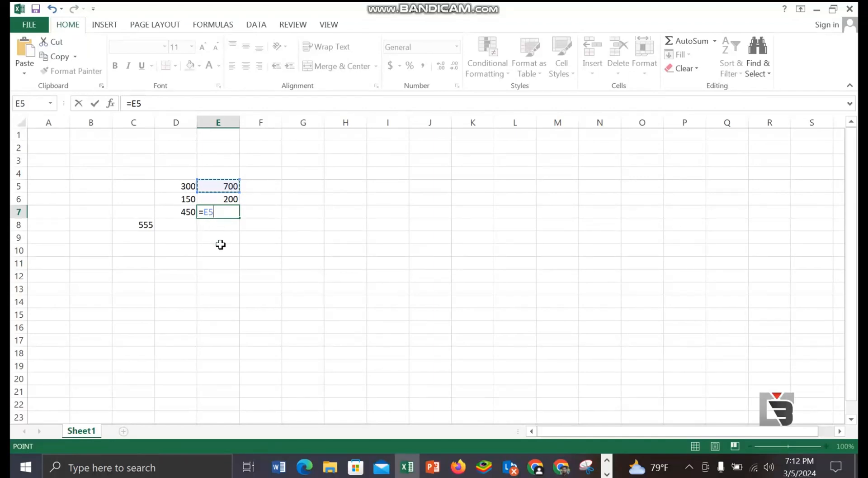
pyautogui.write('+')
pyautogui.click(227, 198)
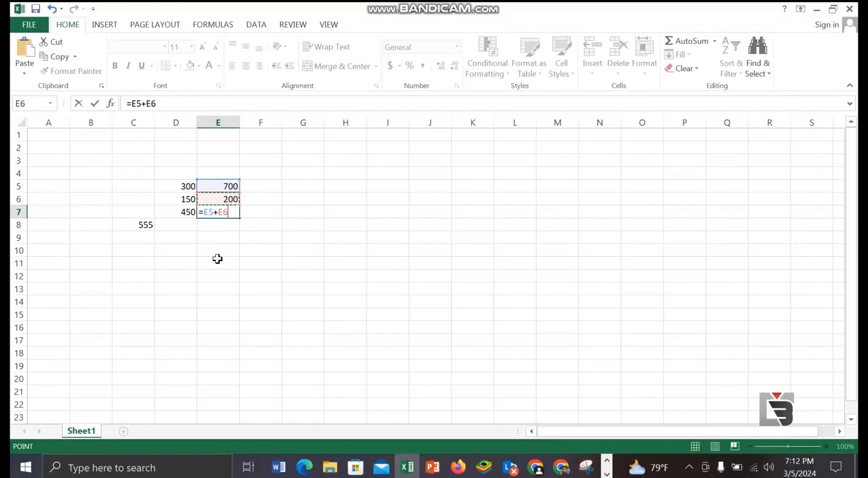
pyautogui.press('Return')
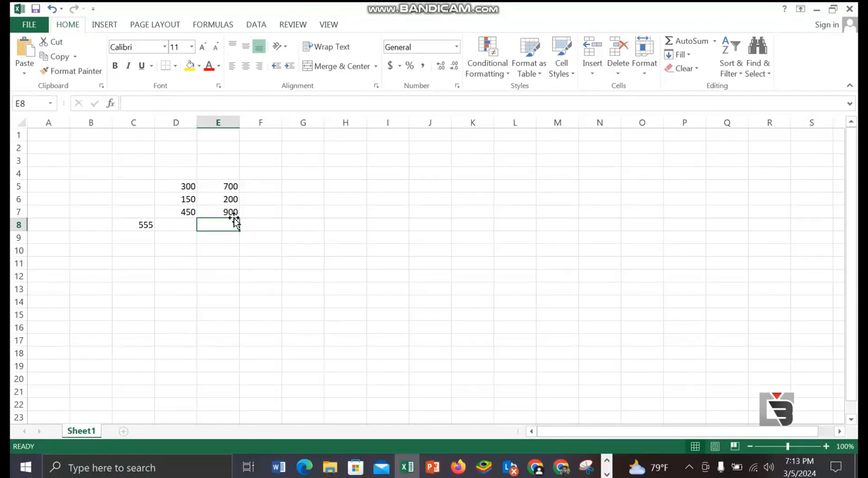
# Step: Change the value in cell E5 to 500 and check the sum formula in E7
pyautogui.click(225, 185)
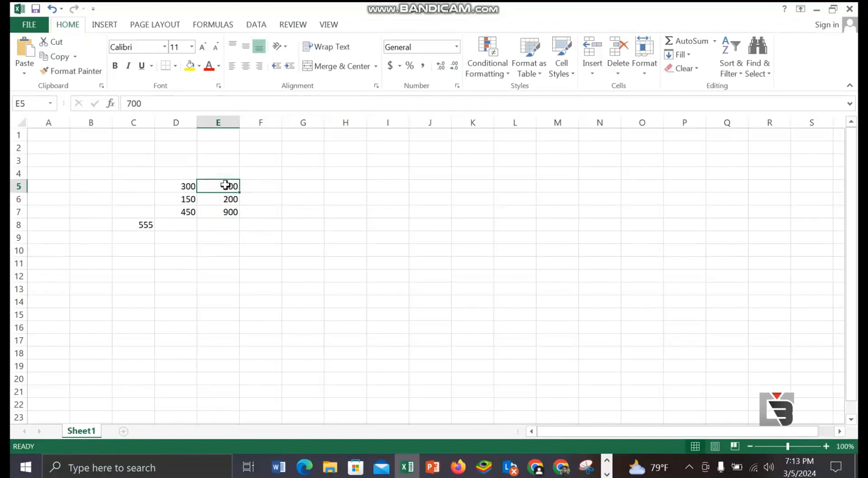
pyautogui.write('5')
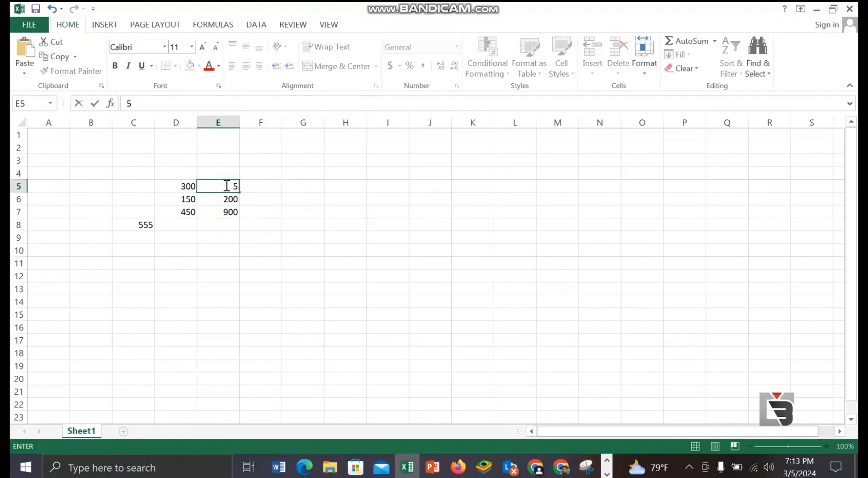
pyautogui.write('00')
pyautogui.click(233, 212)
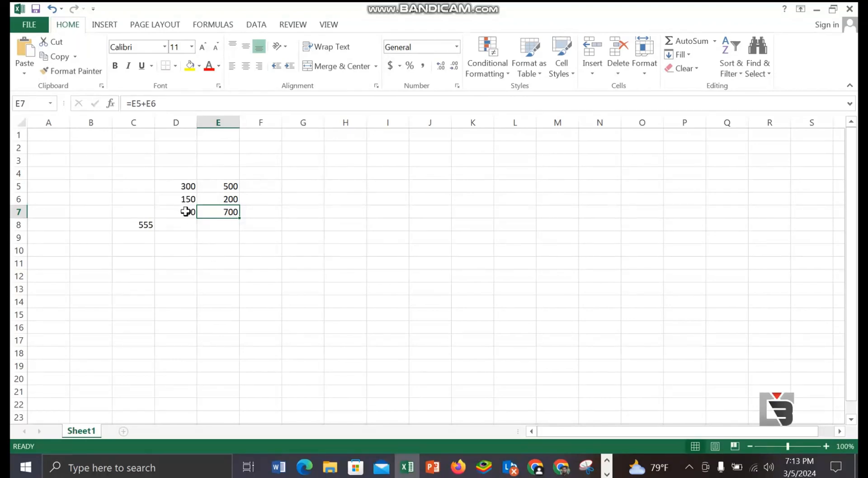
# Step: Review the column D values, replace cell D5 with 255, and check the sum in D7
pyautogui.click(175, 185)
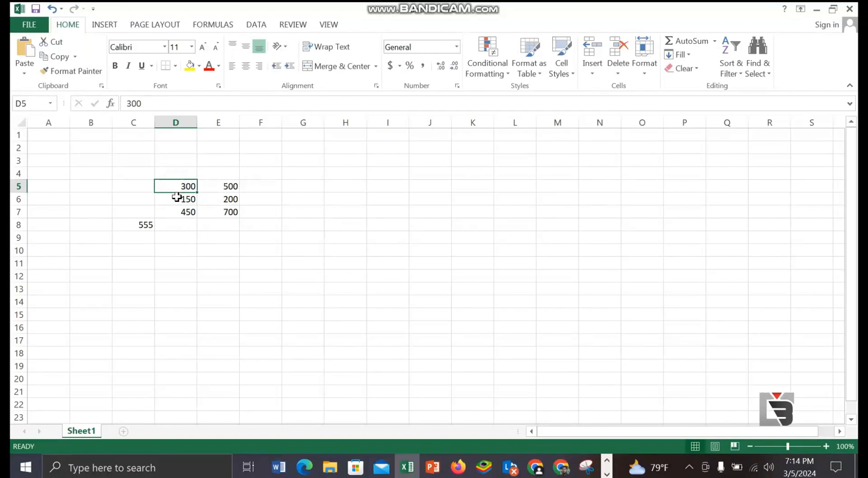
pyautogui.click(177, 198)
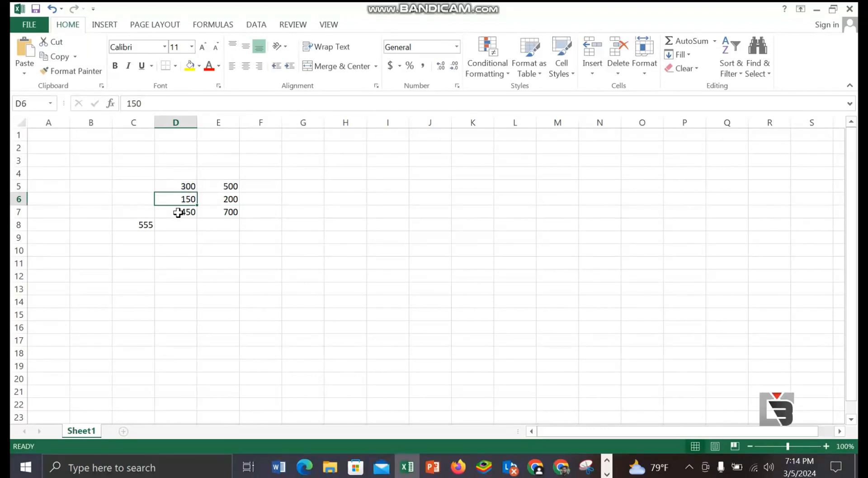
pyautogui.click(178, 212)
pyautogui.click(181, 187)
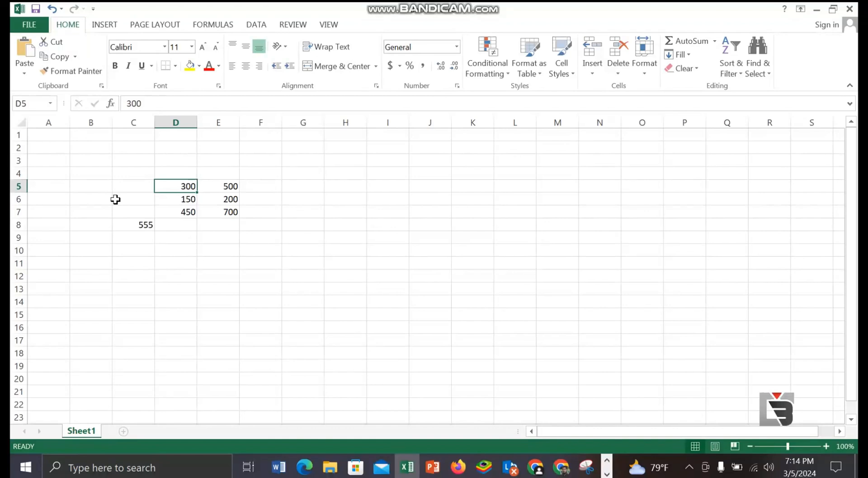
pyautogui.write('255')
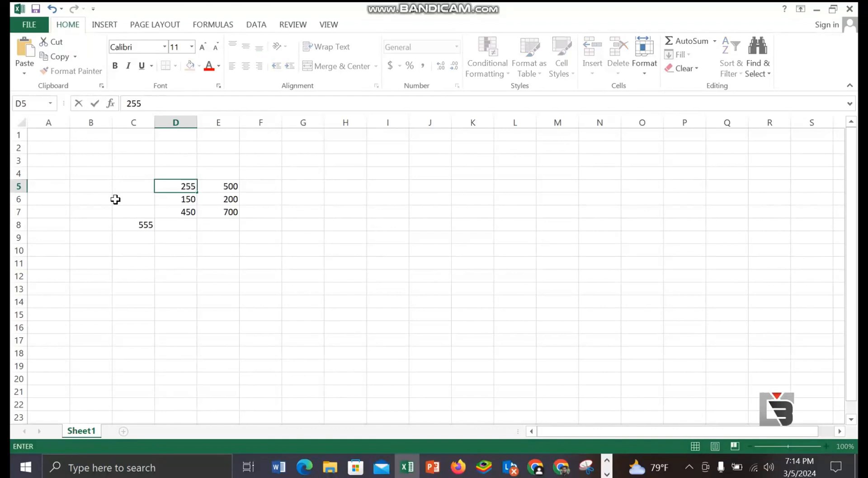
pyautogui.click(182, 212)
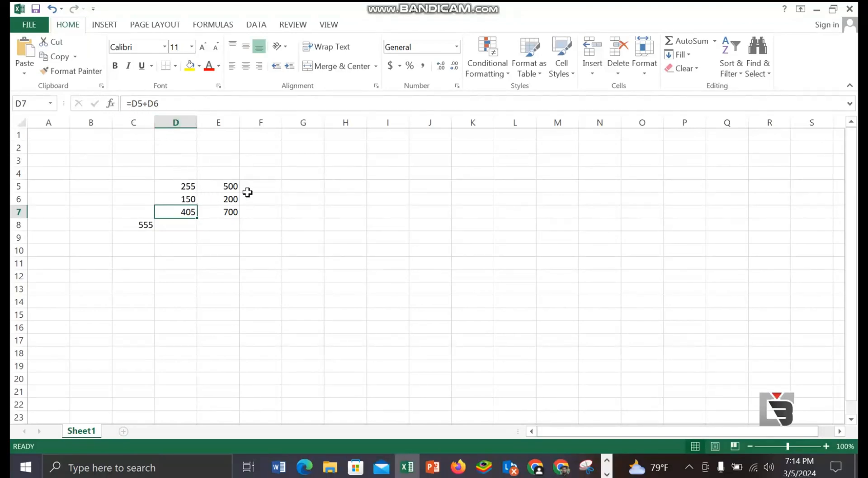
# Step: Enter 600 in cell F5 and 200 in cell F6
pyautogui.click(276, 181)
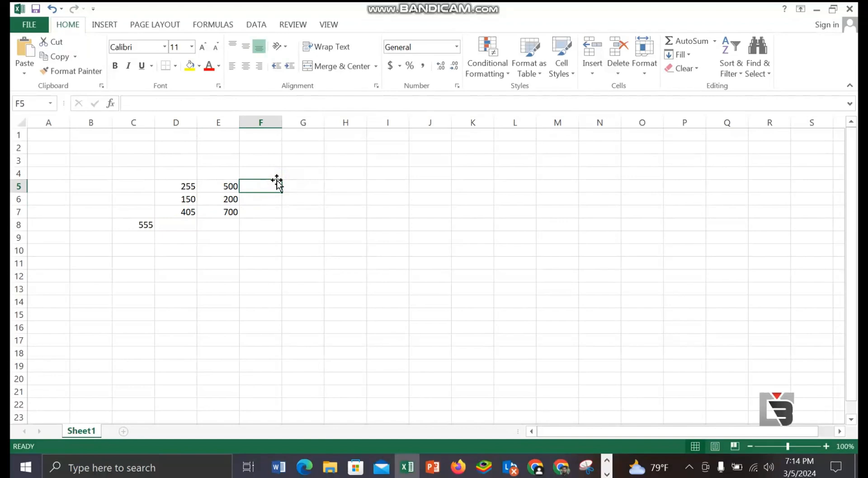
pyautogui.write('600')
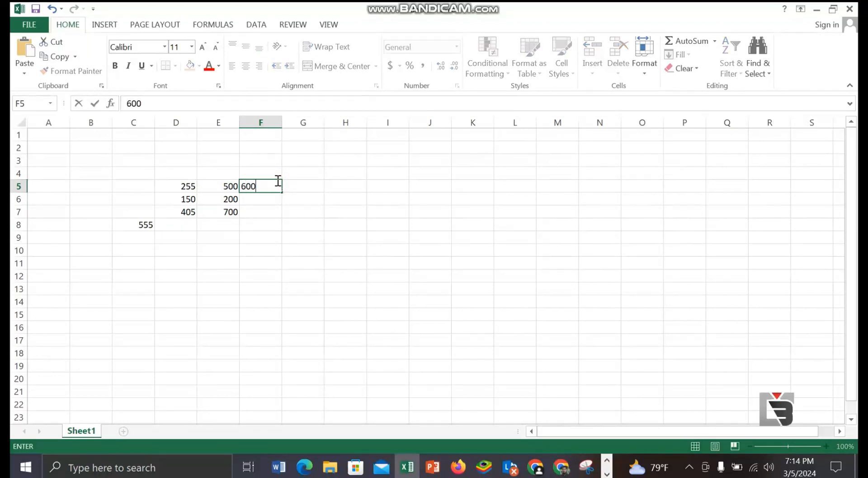
pyautogui.click(272, 198)
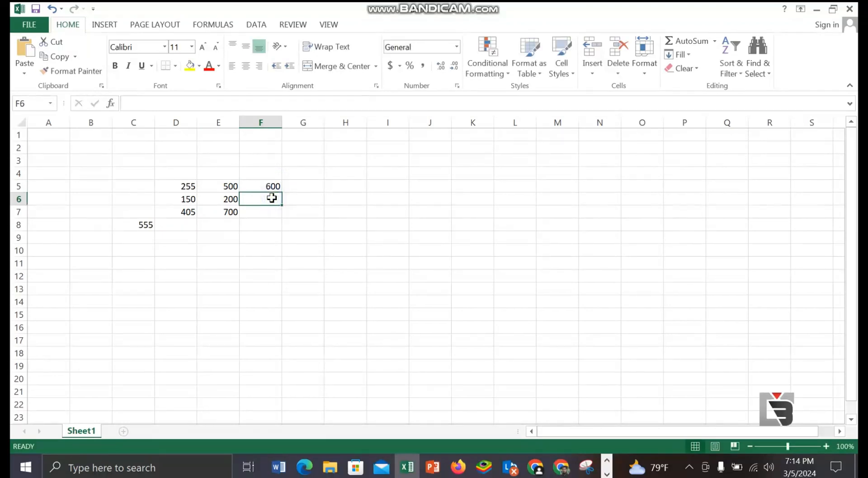
pyautogui.write('2')
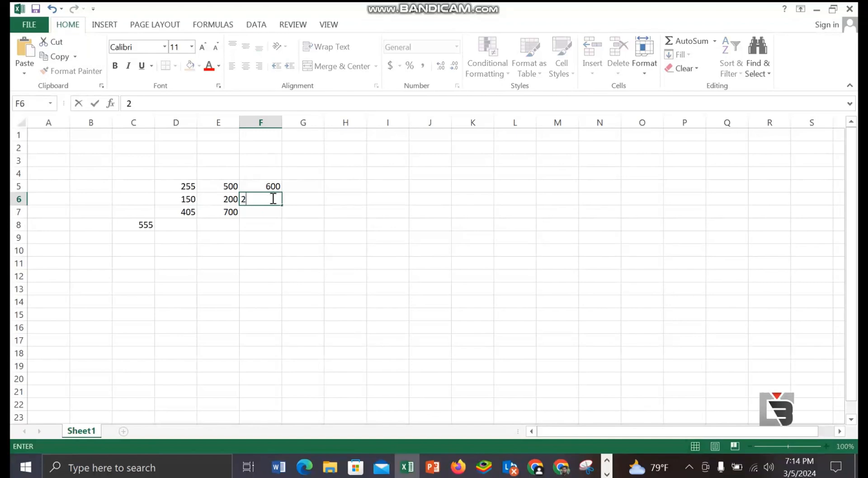
pyautogui.write('00')
# Step: Total the two column F numbers in cell F7 with the function formula =SUM(F5+F6)
pyautogui.click(269, 211)
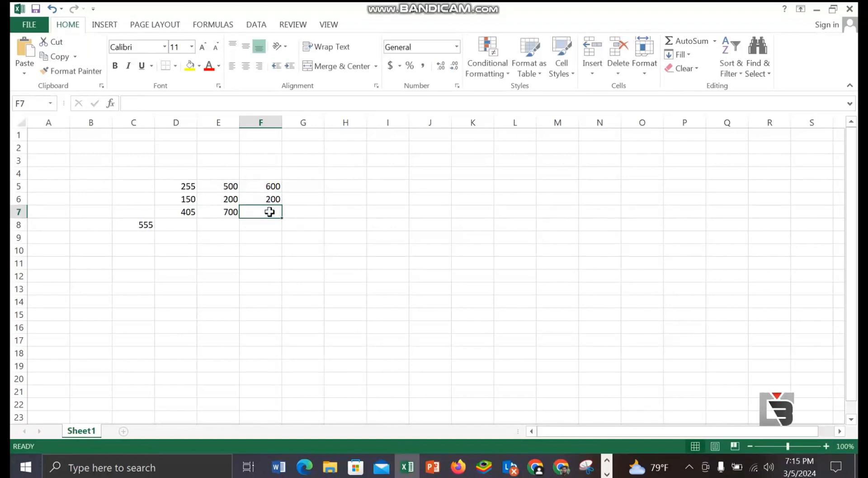
pyautogui.write('=')
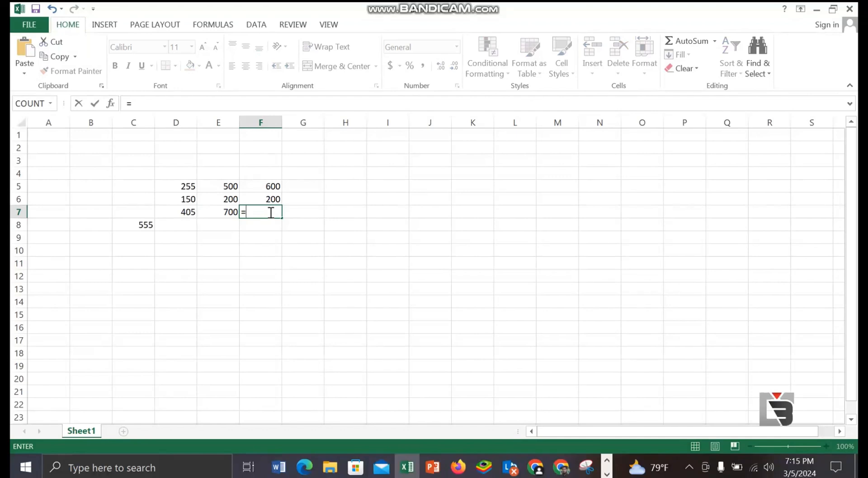
pyautogui.write('SUM')
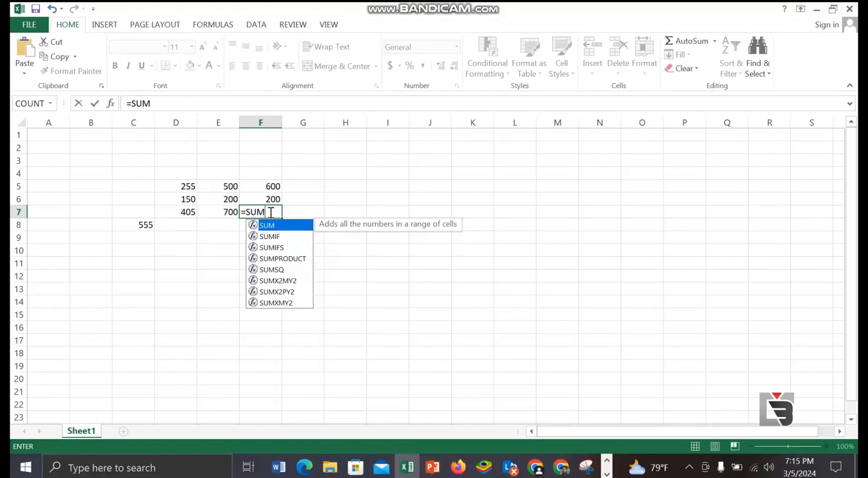
pyautogui.write('(')
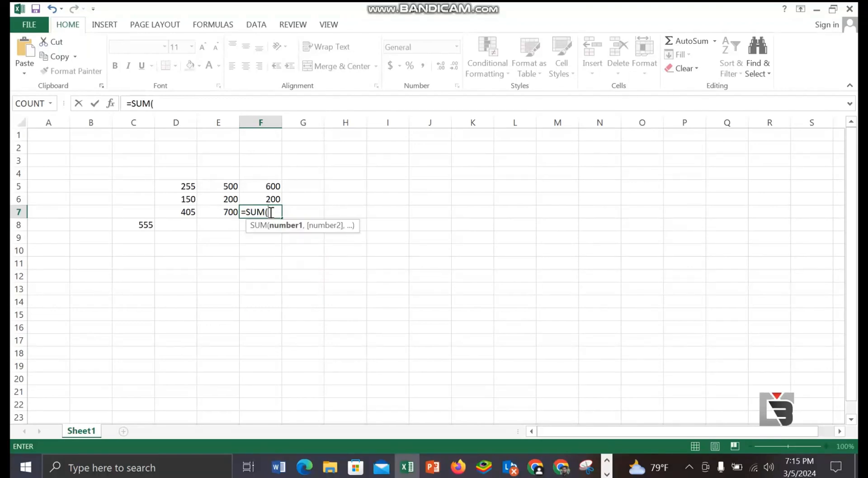
pyautogui.click(270, 187)
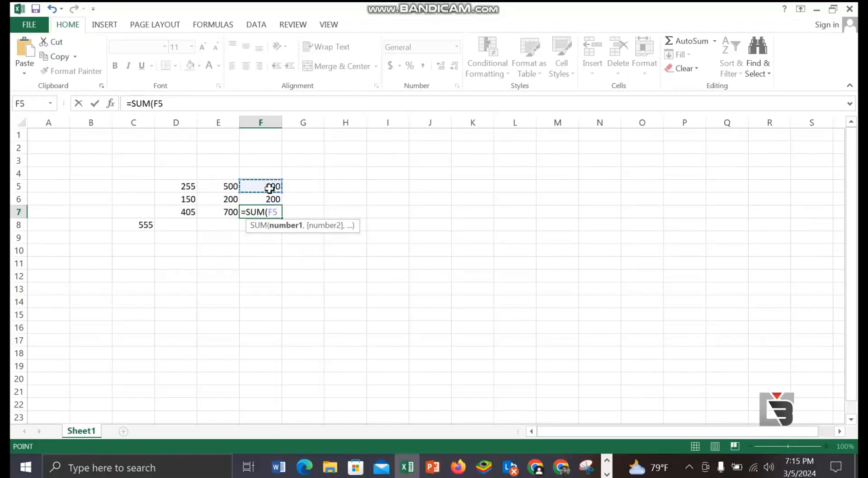
pyautogui.write('+')
pyautogui.click(273, 200)
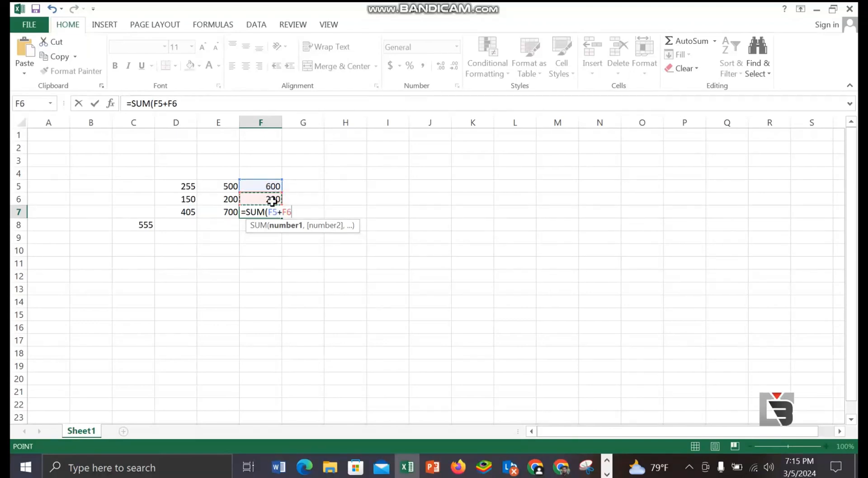
pyautogui.write(')')
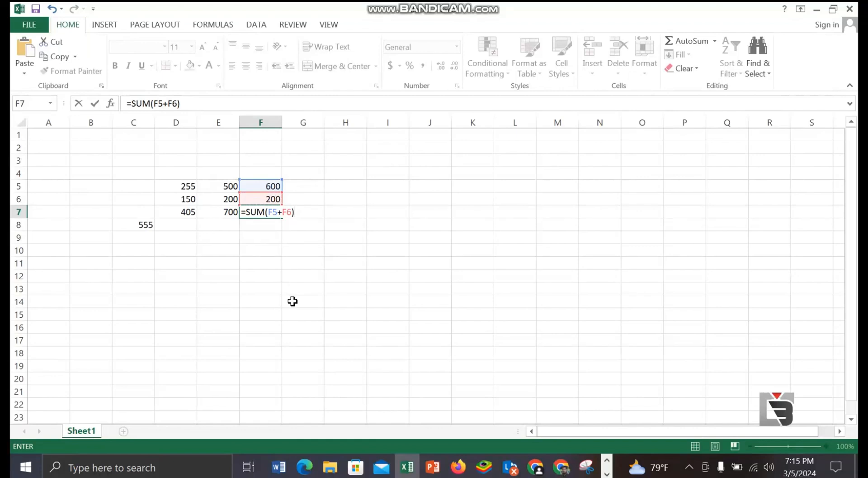
pyautogui.press('Return')
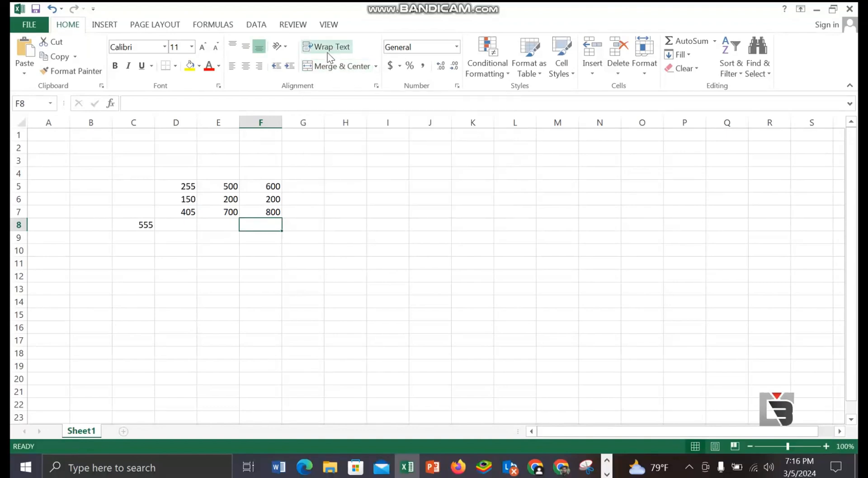
# Step: Enter the text BORHANUDDIN HIGH SCHOOL in cell H6
pyautogui.click(345, 200)
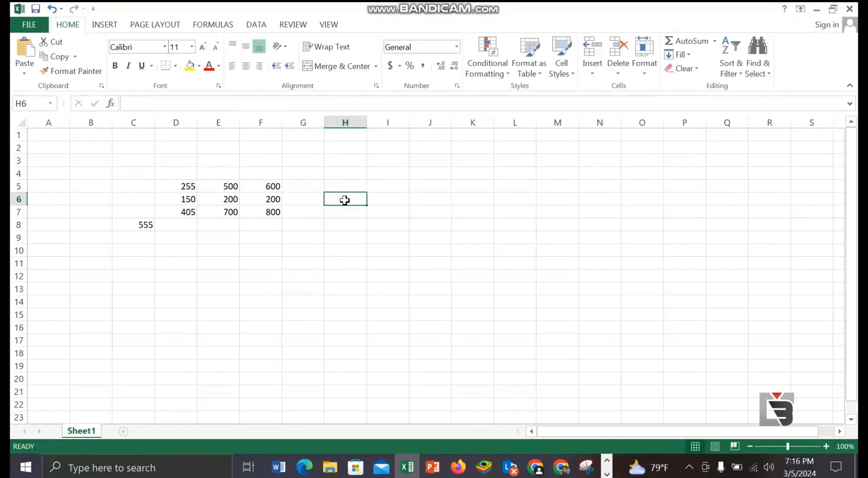
pyautogui.write('BORHA')
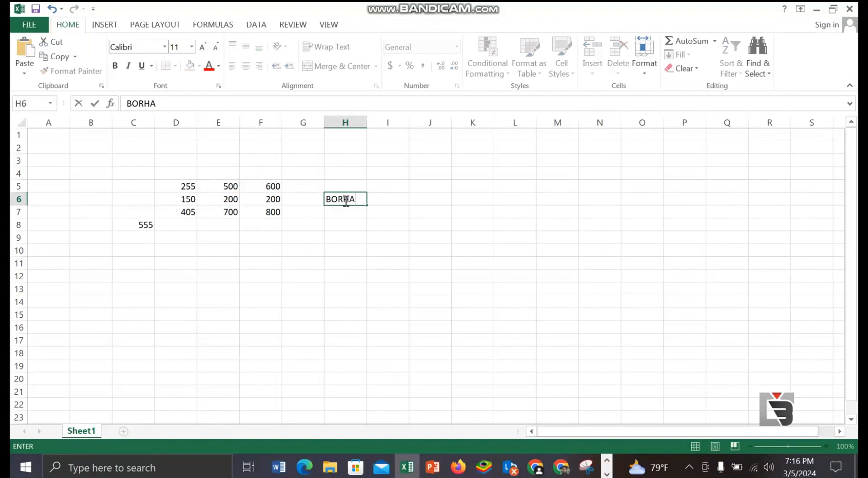
pyautogui.write('NUDDIN HIG')
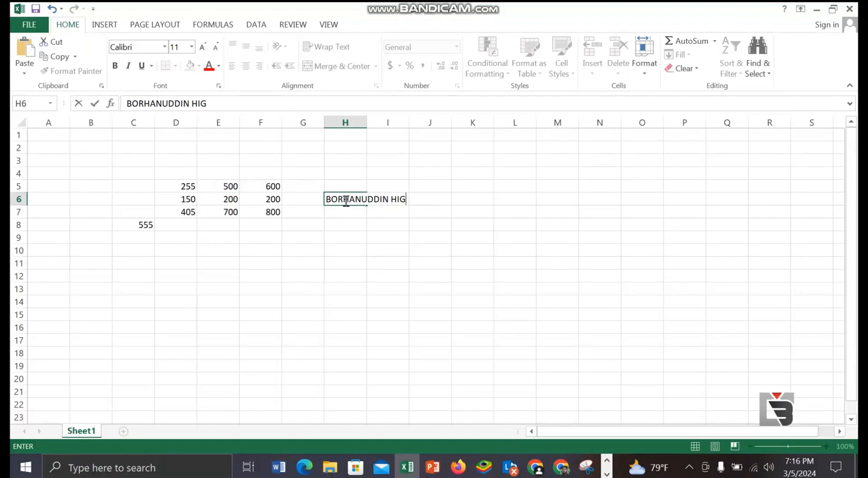
pyautogui.write('H SCHOOL')
# Step: Apply Wrap Text to cell H6 so the school name breaks into multiple lines within the cell
pyautogui.click(367, 201)
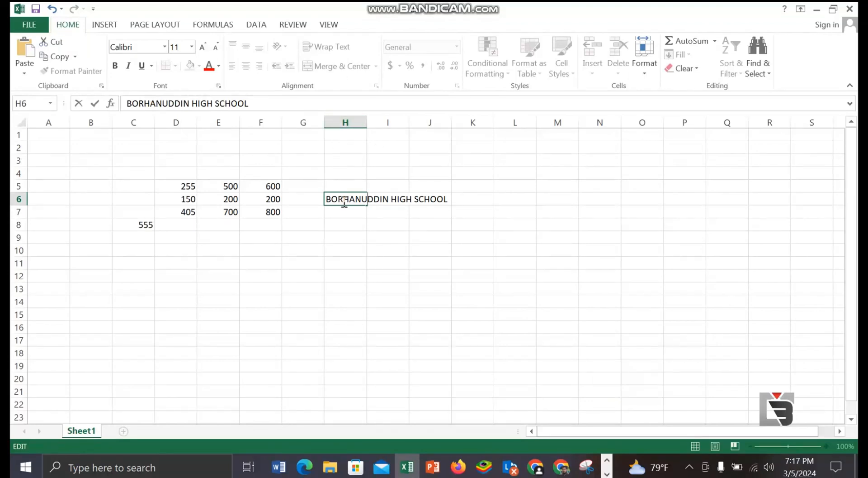
pyautogui.moveTo(343, 199); pyautogui.dragTo(447, 200)
pyautogui.click(338, 71)
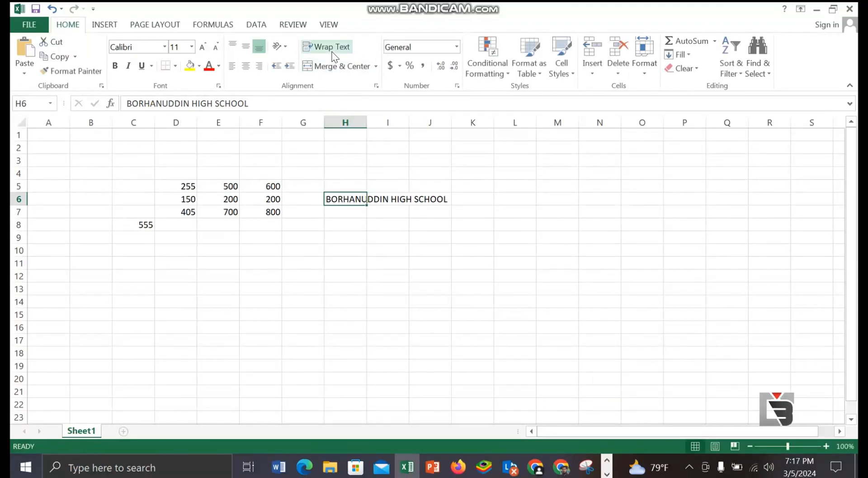
pyautogui.click(334, 55)
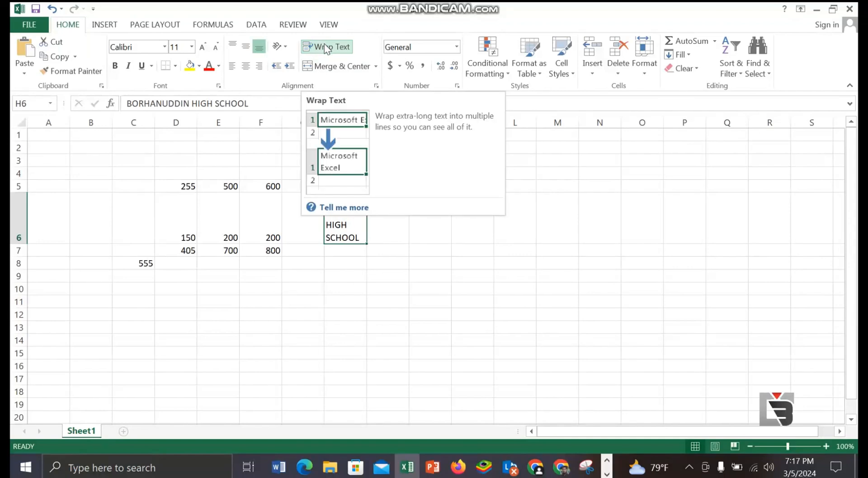
# Step: Merge and center cells H5:J5 and enter BORHANUDDIN HIGH SCHOOL in the merged cell
pyautogui.click(430, 263)
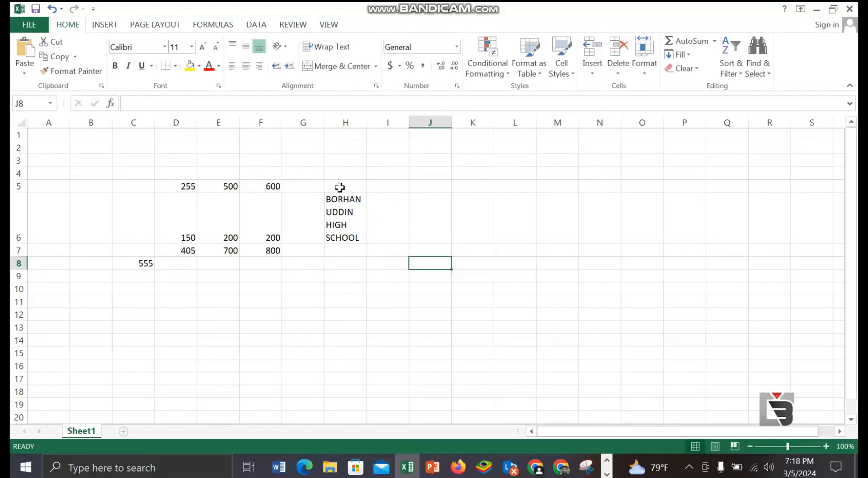
pyautogui.moveTo(340, 187); pyautogui.dragTo(430, 187)
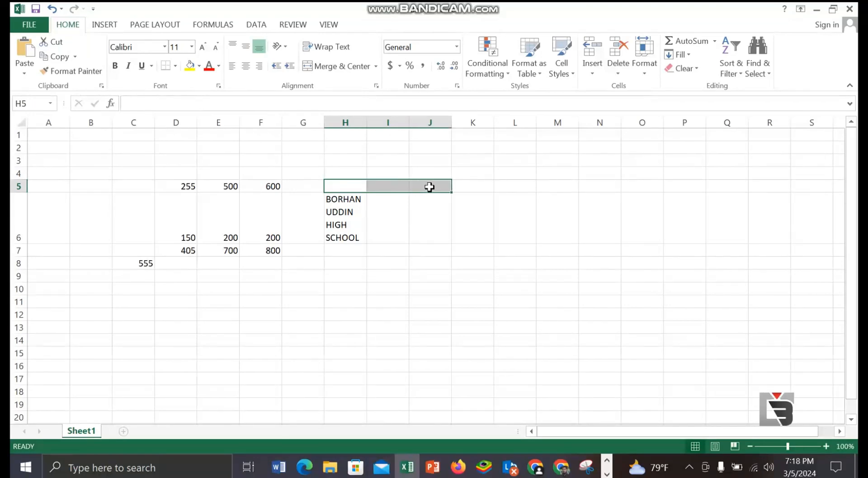
pyautogui.click(333, 64)
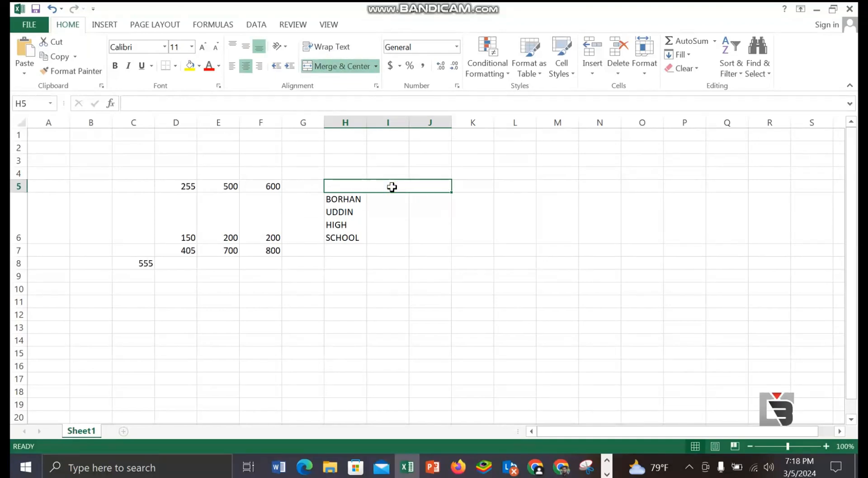
pyautogui.write('BORHANUDDIN HIGH SCHOOL')
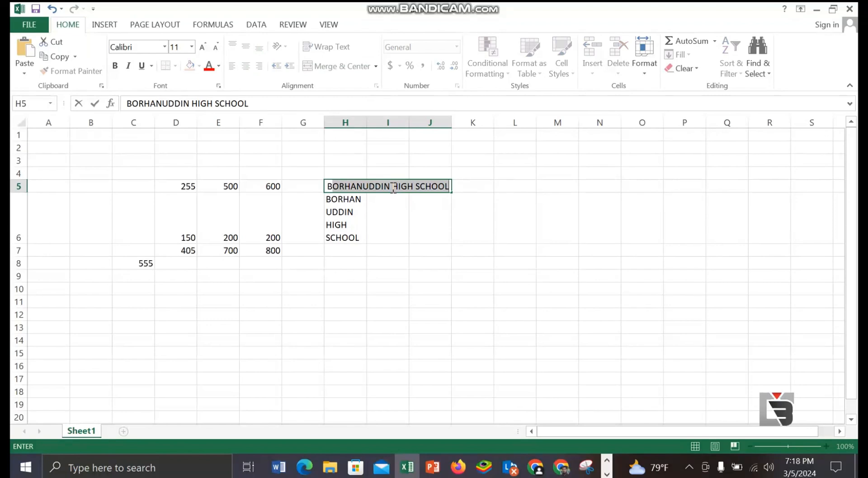
pyautogui.click(479, 212)
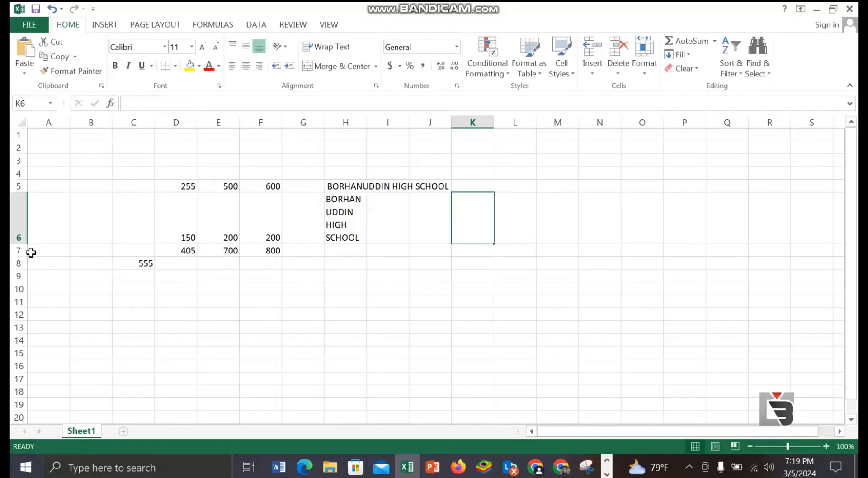
# Step: Insert a blank row above row 7, the row holding the column totals
pyautogui.click(17, 252)
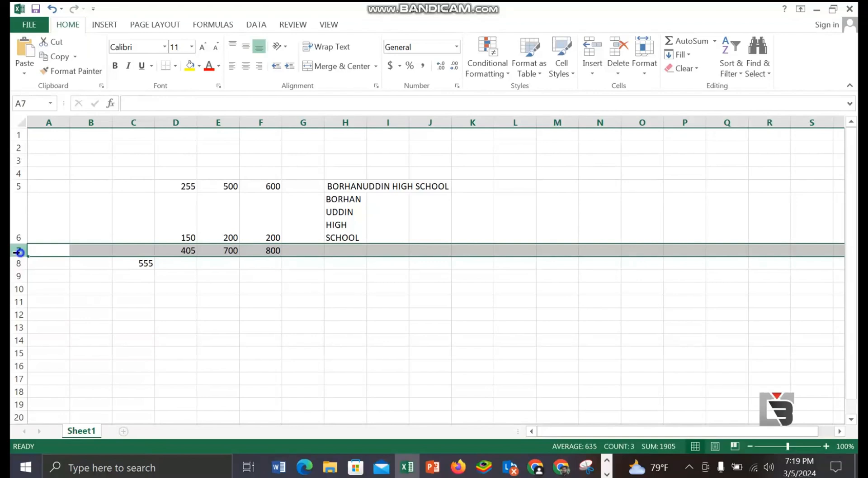
pyautogui.rightClick(20, 253)
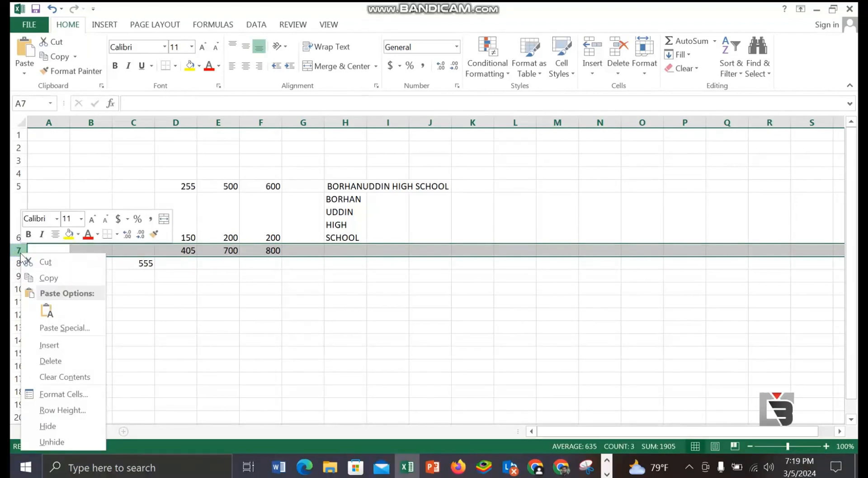
pyautogui.click(64, 343)
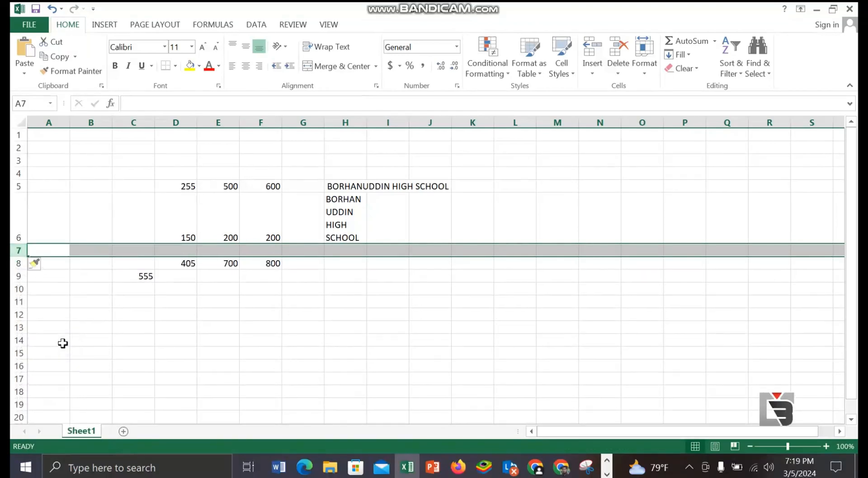
# Step: Delete the blank row 7 from the sheet
pyautogui.rightClick(17, 251)
pyautogui.click(17, 250)
pyautogui.rightClick(21, 253)
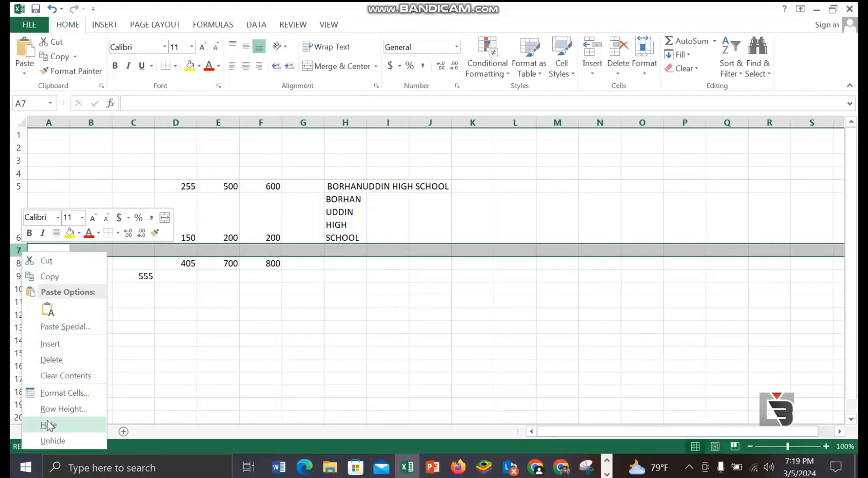
pyautogui.click(58, 360)
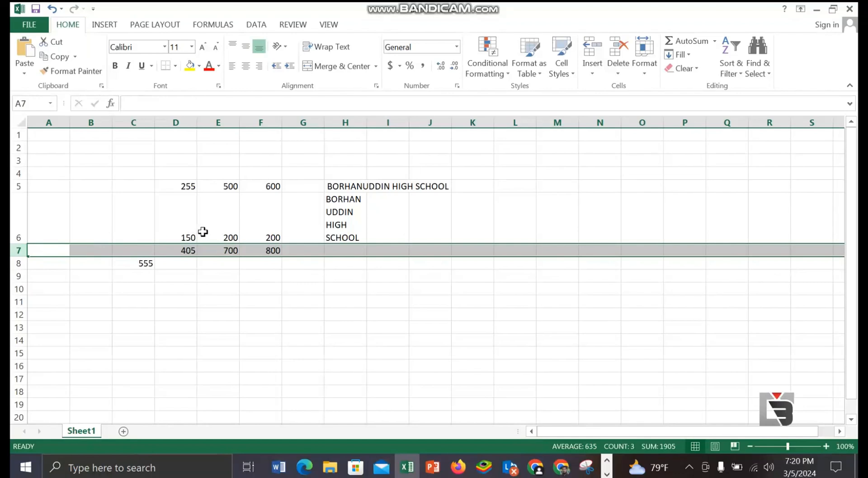
# Step: Insert a blank row above the totals in row 7 once more and delete it again
pyautogui.rightClick(14, 251)
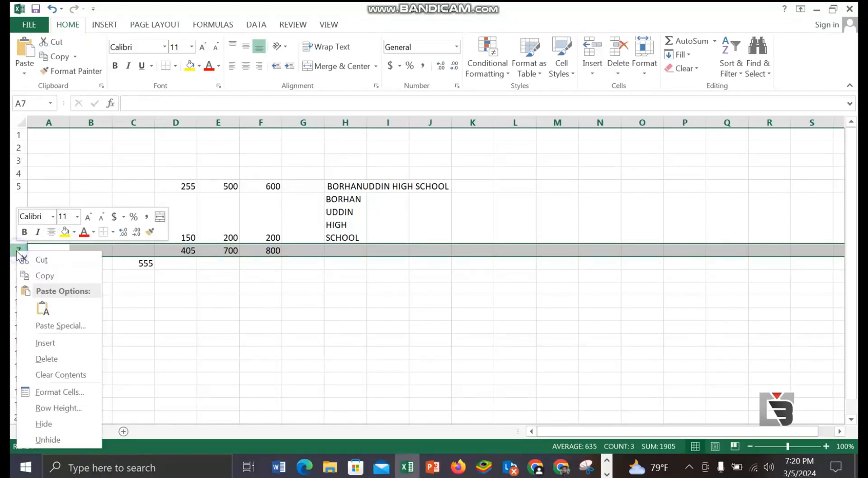
pyautogui.click(46, 343)
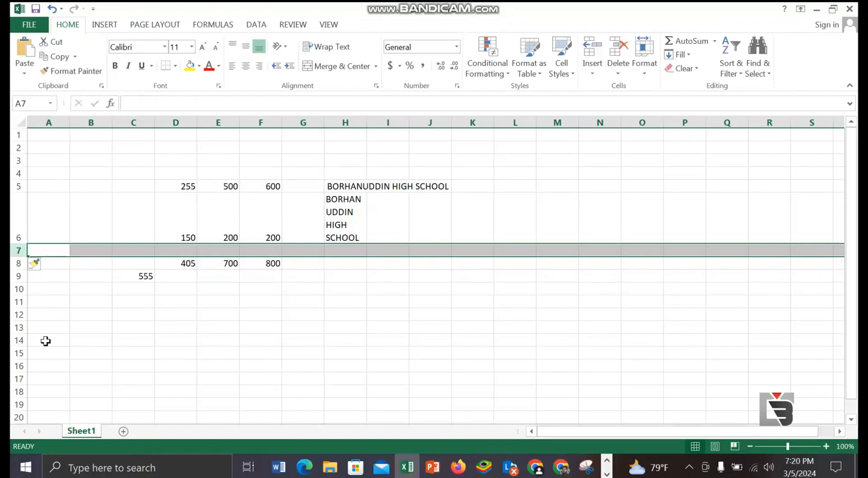
pyautogui.rightClick(23, 253)
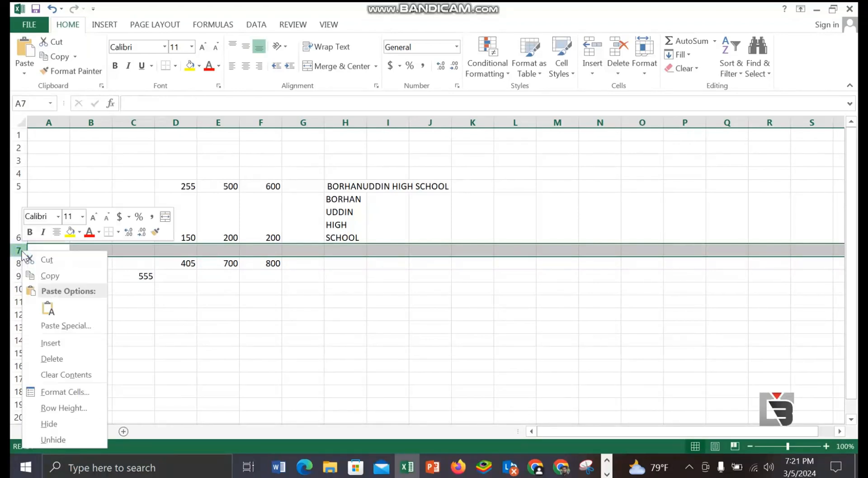
pyautogui.click(47, 359)
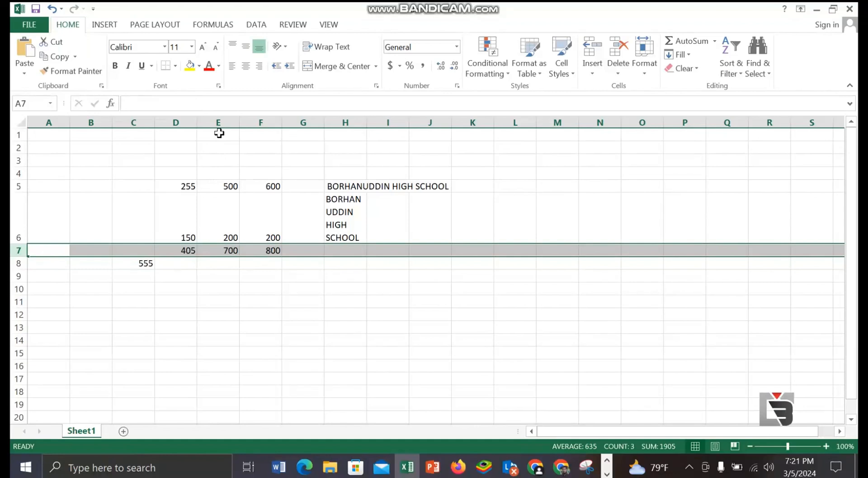
# Step: Hide column E of the worksheet
pyautogui.moveTo(219, 133); pyautogui.dragTo(223, 263)
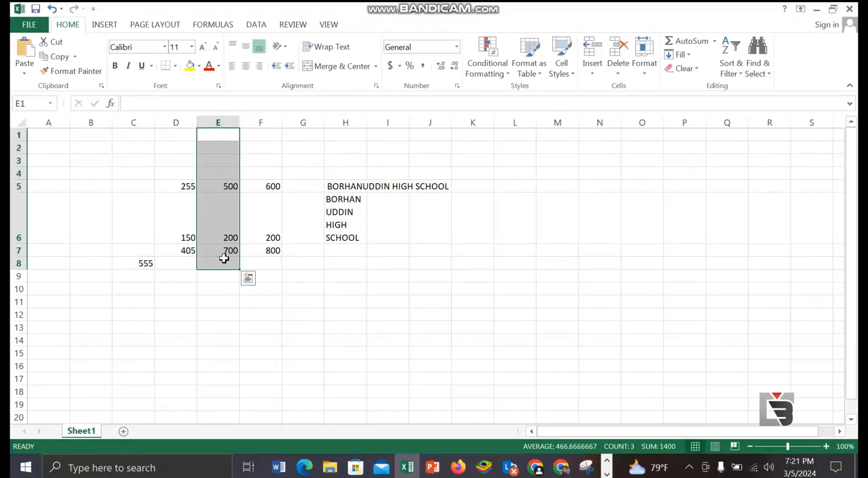
pyautogui.rightClick(222, 121)
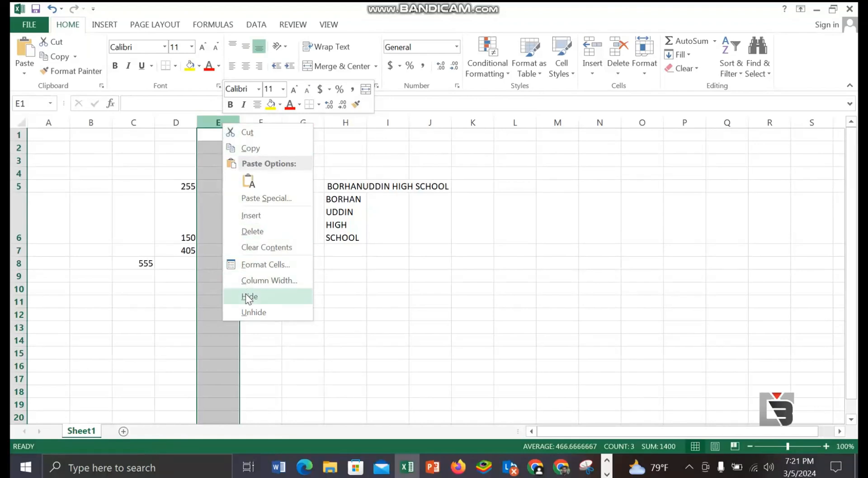
pyautogui.click(280, 298)
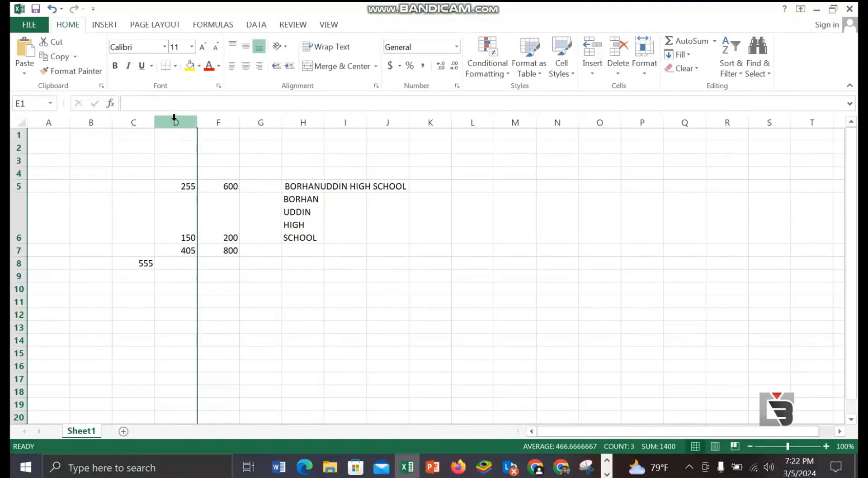
# Step: Unhide column E by selecting the neighbouring columns D and F
pyautogui.moveTo(175, 118); pyautogui.dragTo(217, 173)
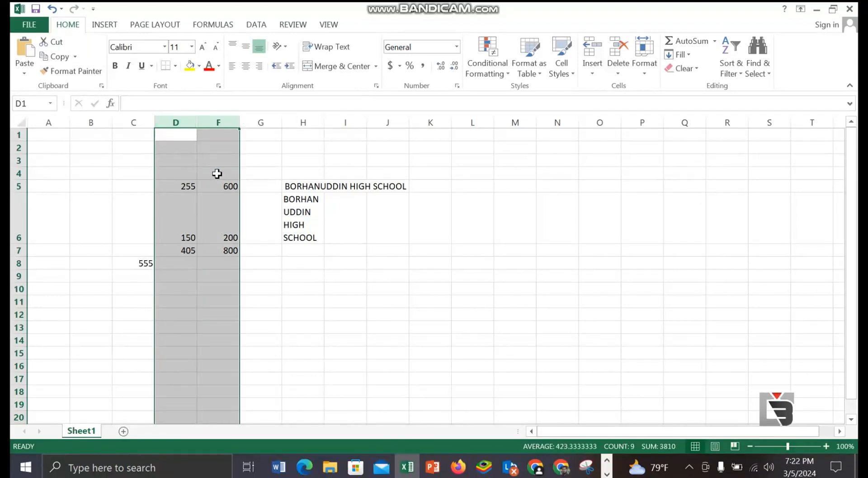
pyautogui.rightClick(195, 121)
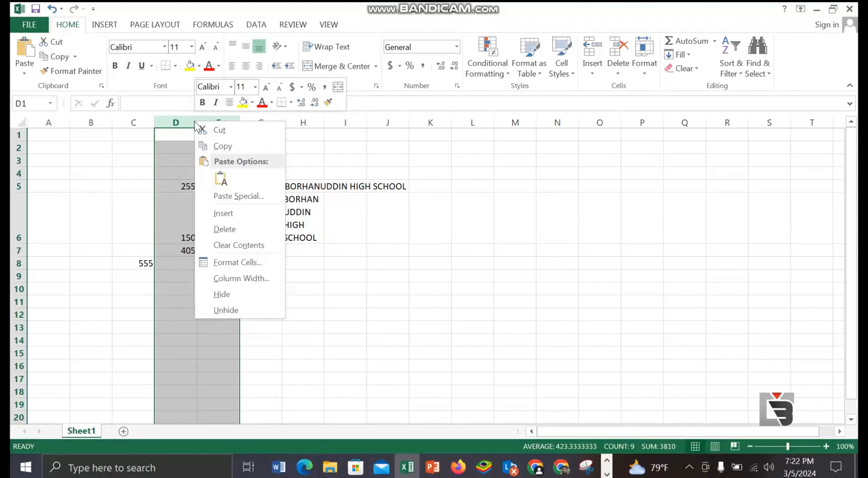
pyautogui.click(226, 310)
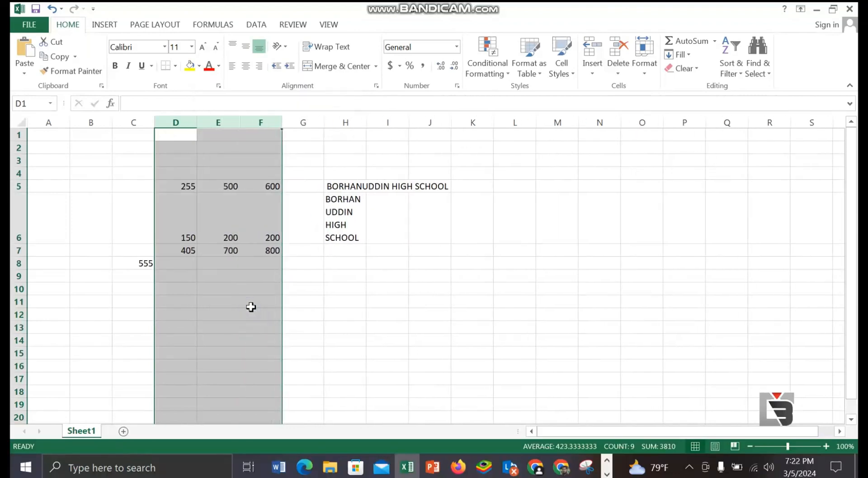
pyautogui.click(322, 297)
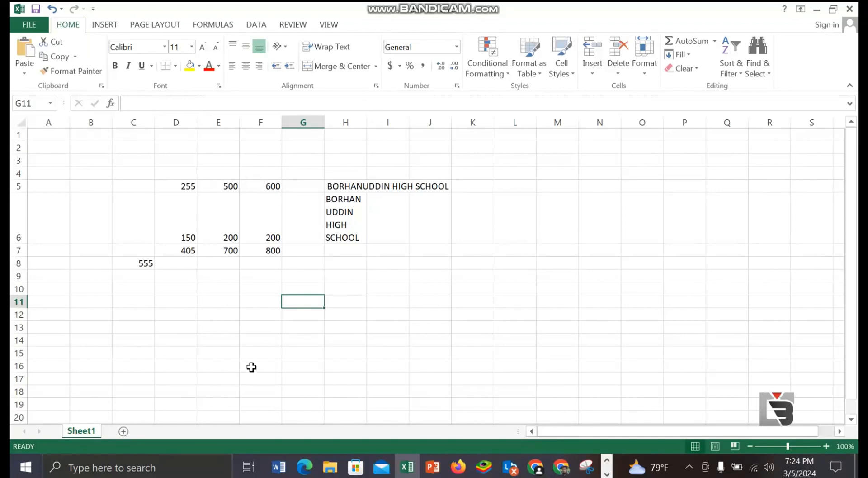
# Step: Add a new worksheet to the workbook, look back at Sheet1, and return to the new sheet
pyautogui.click(123, 431)
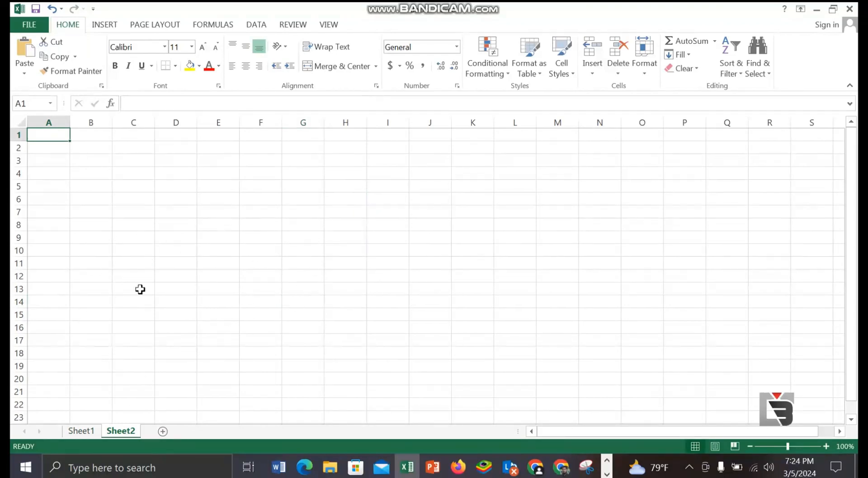
pyautogui.click(82, 433)
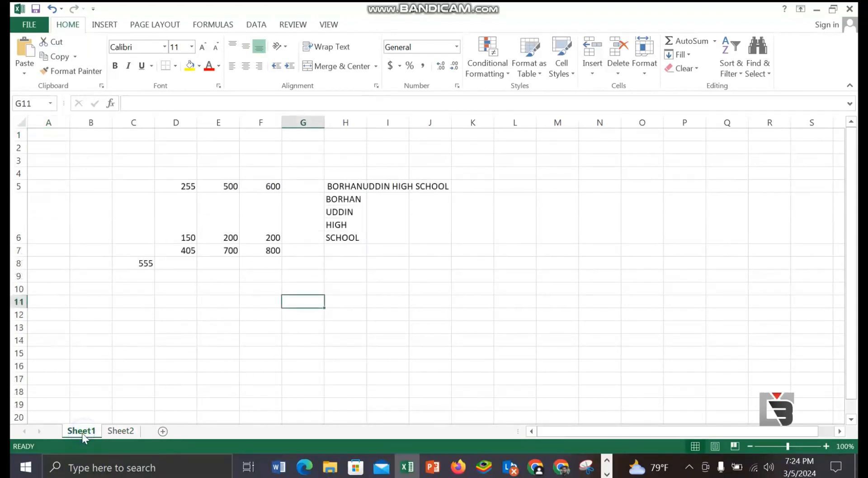
pyautogui.click(123, 430)
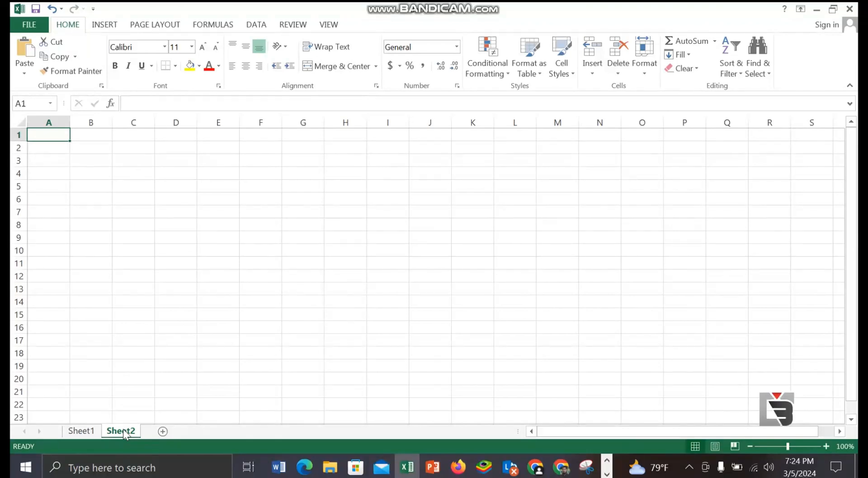
# Step: Merge and center cells E2:J2 on the new sheet and enter the title XYZ Company
pyautogui.moveTo(218, 148); pyautogui.dragTo(418, 152)
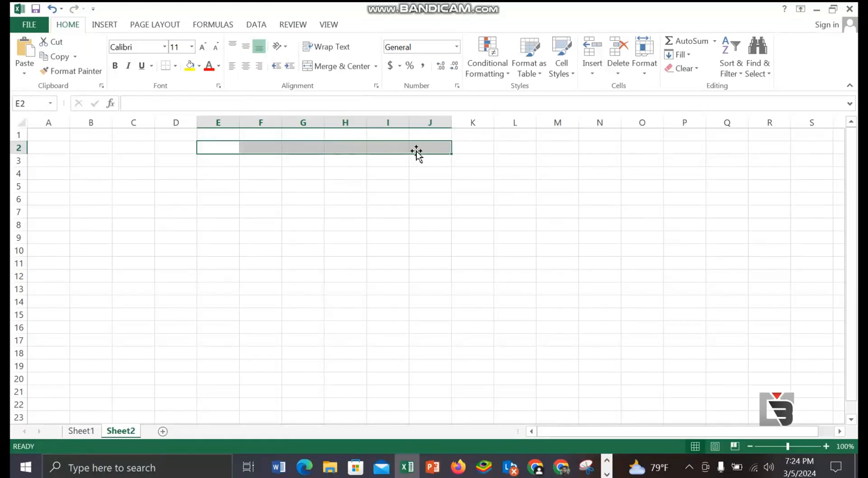
pyautogui.click(342, 66)
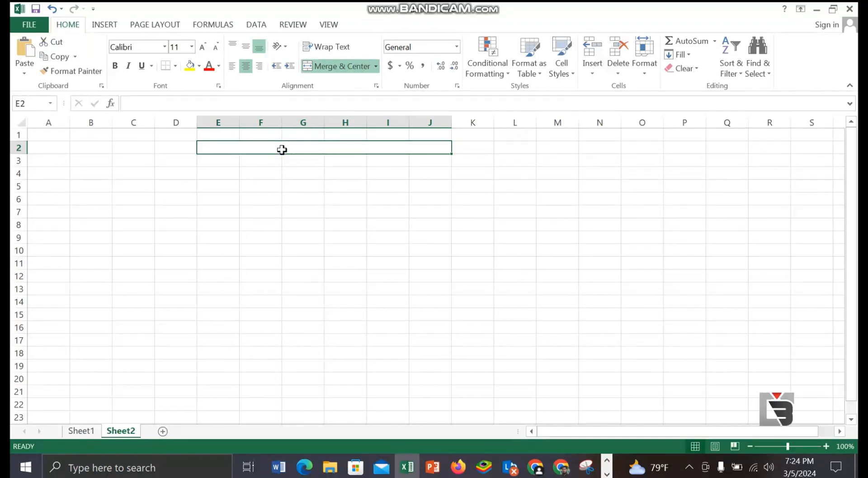
pyautogui.write('XYZ')
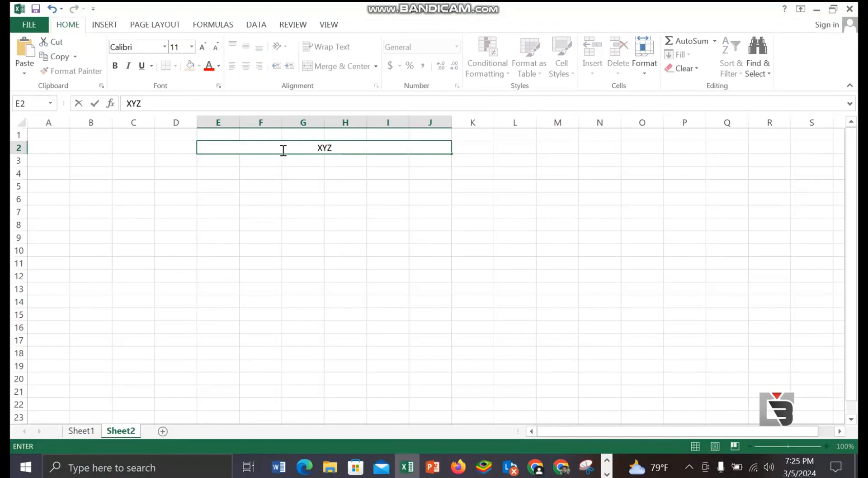
pyautogui.write(' Comp')
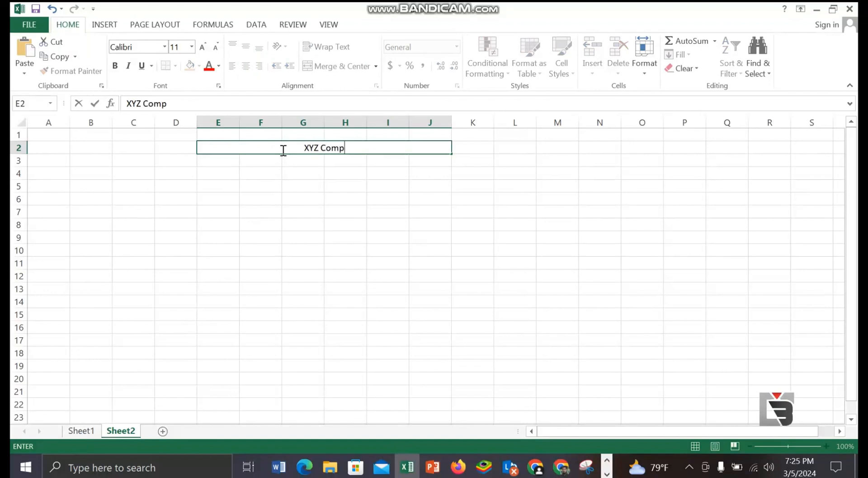
pyautogui.write('any')
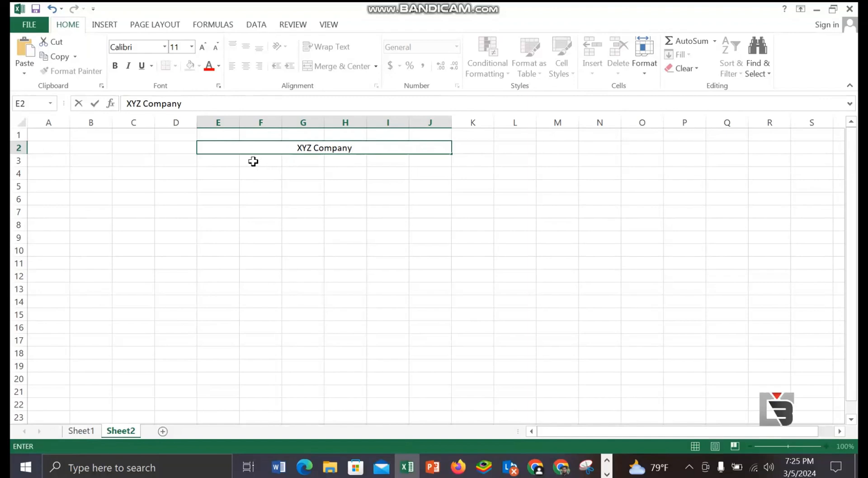
# Step: Merge and center cells F3:I3 and enter the subtitle Monthly Sales Report
pyautogui.moveTo(304, 155); pyautogui.dragTo(370, 159)
pyautogui.hotkey('alt', 'h')
pyautogui.write('mc')
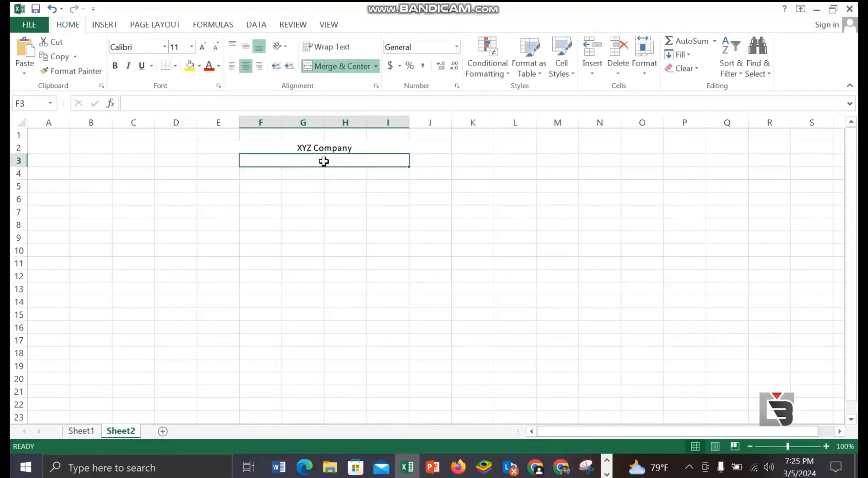
pyautogui.write('Monthly Sales Report')
pyautogui.click(346, 198)
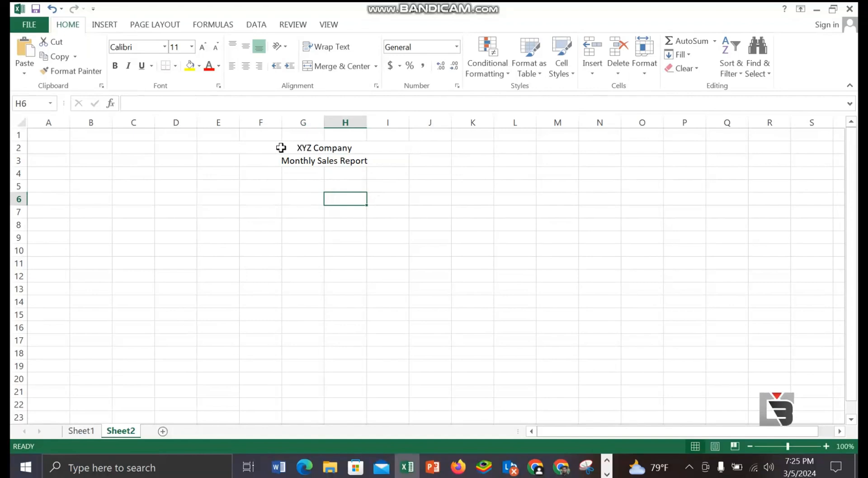
# Step: Format the XYZ Company title as bold at font size 16 and make the Monthly Sales Report subtitle bold
pyautogui.click(282, 147)
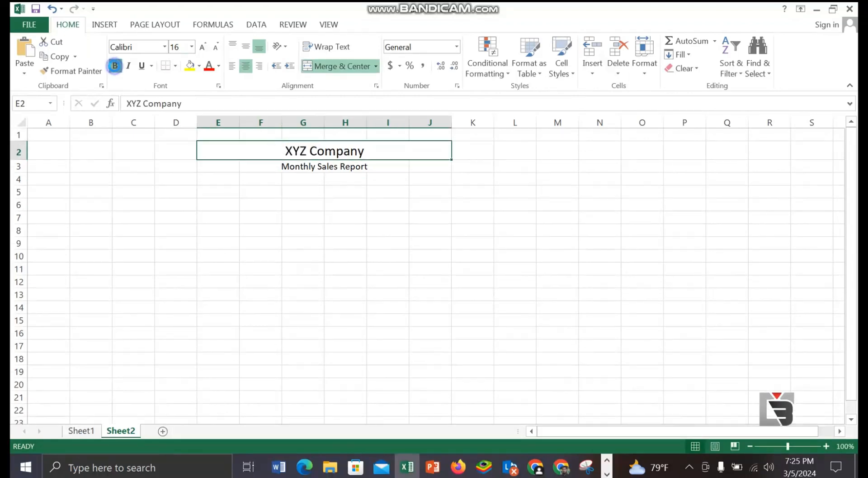
pyautogui.click(115, 67)
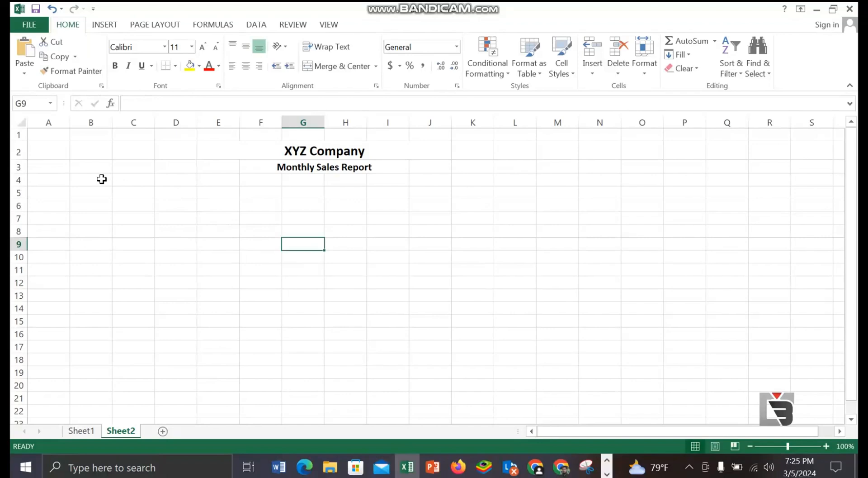
# Step: Enter the column heading S/N in cell C4 below the report titles
pyautogui.click(136, 181)
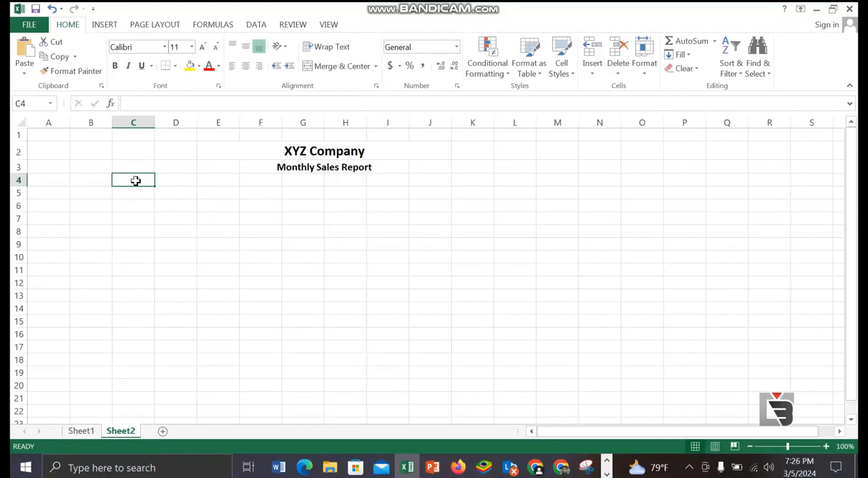
pyautogui.write('S/N')
pyautogui.press('Tab')
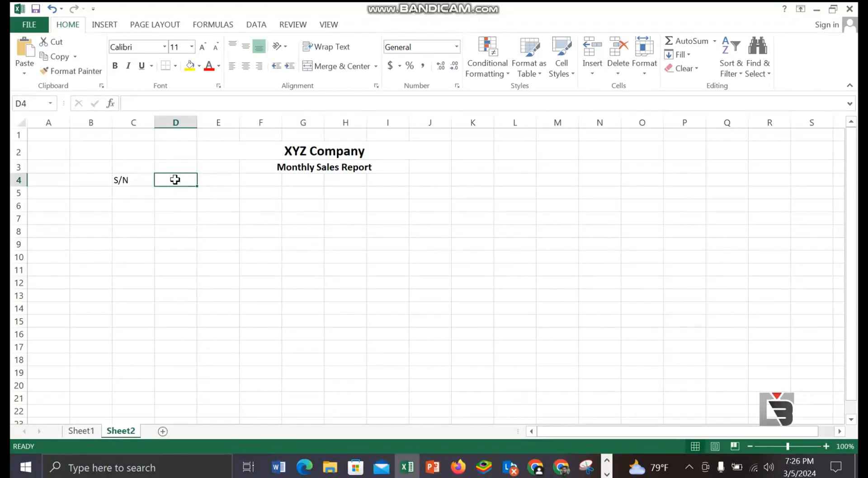
# Step: Enter the column headings Name in cell D4 and ID in cell E4, beside the S/N heading
pyautogui.click(131, 196)
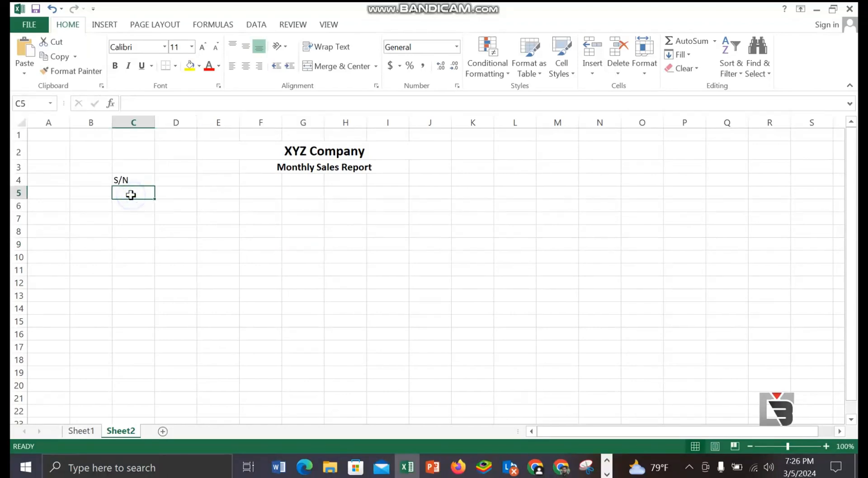
pyautogui.click(170, 177)
pyautogui.write('Name')
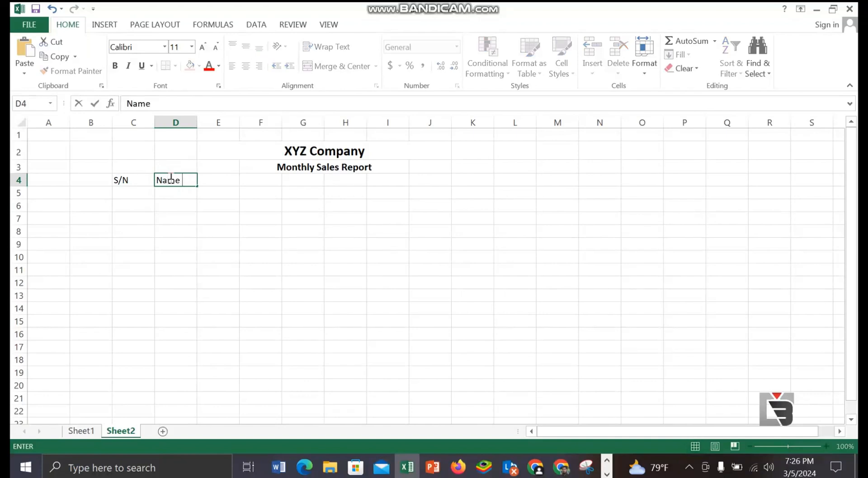
pyautogui.click(220, 178)
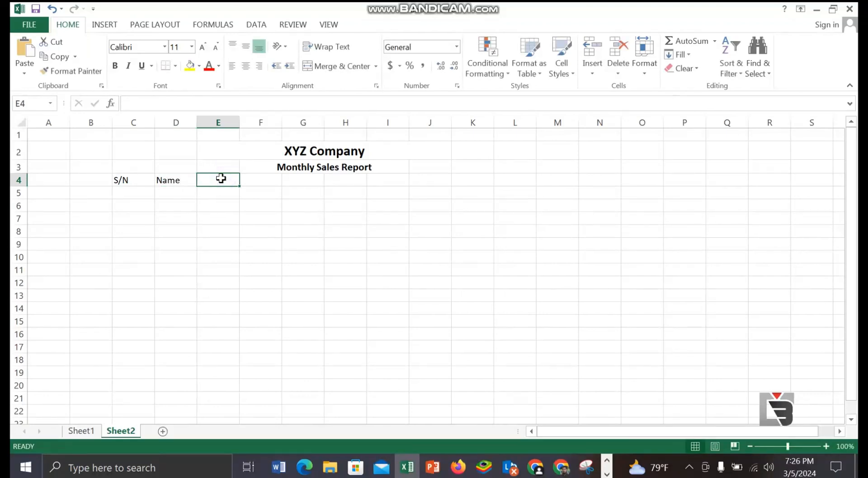
pyautogui.write('ID')
# Step: Enter January in cell F4 and autofill the month headings across to April in I4
pyautogui.press('Tab')
pyautogui.write('January')
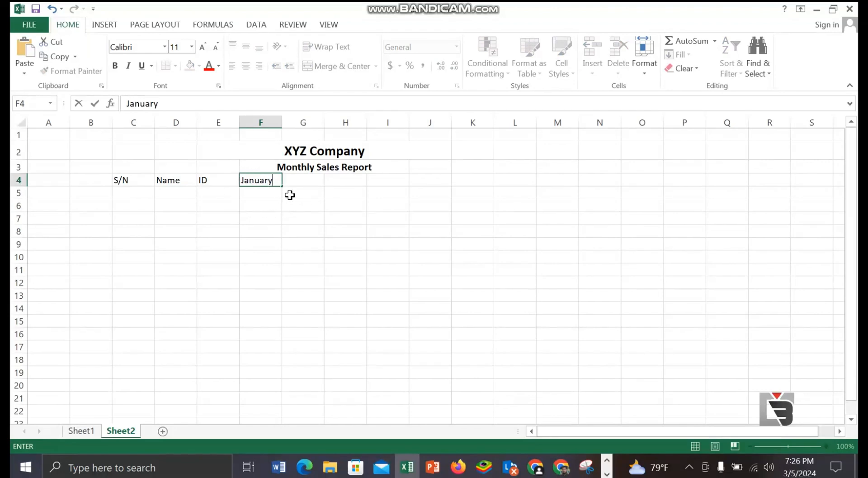
pyautogui.moveTo(283, 186); pyautogui.dragTo(401, 185)
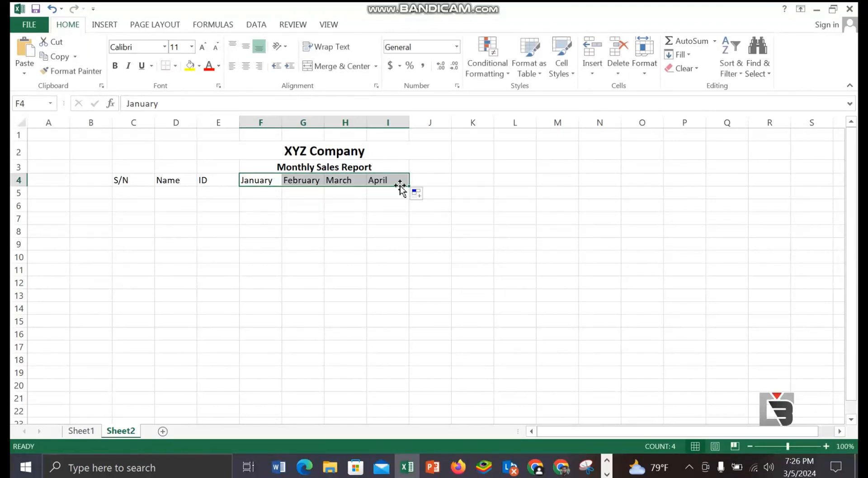
# Step: Enter 1 and 2 under S/N in C5 and C6, and autofill the series down to 5 in C9
pyautogui.click(123, 195)
pyautogui.write('1')
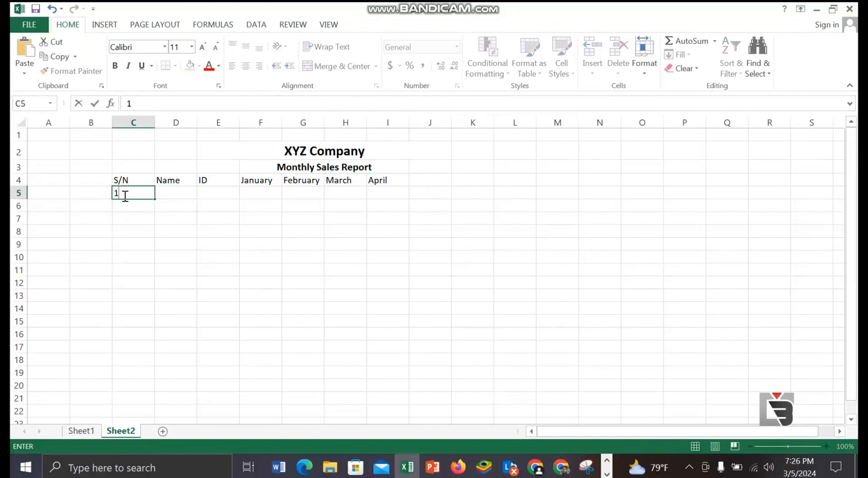
pyautogui.click(124, 207)
pyautogui.write('2')
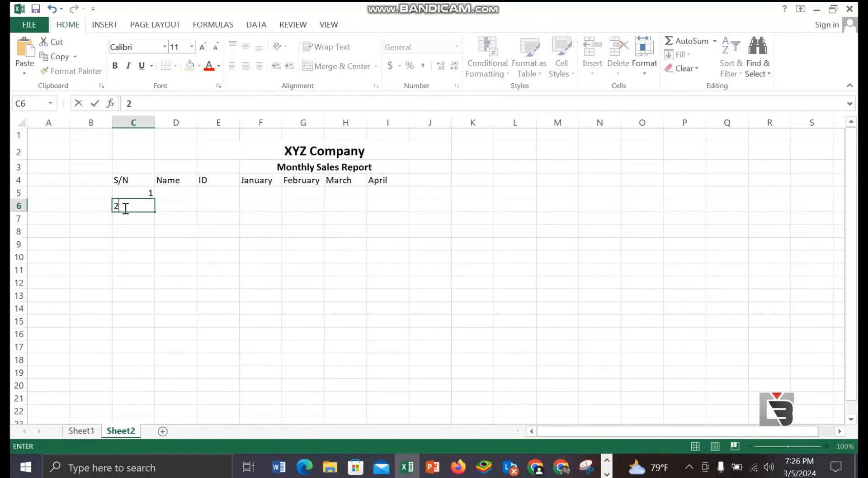
pyautogui.click(146, 193)
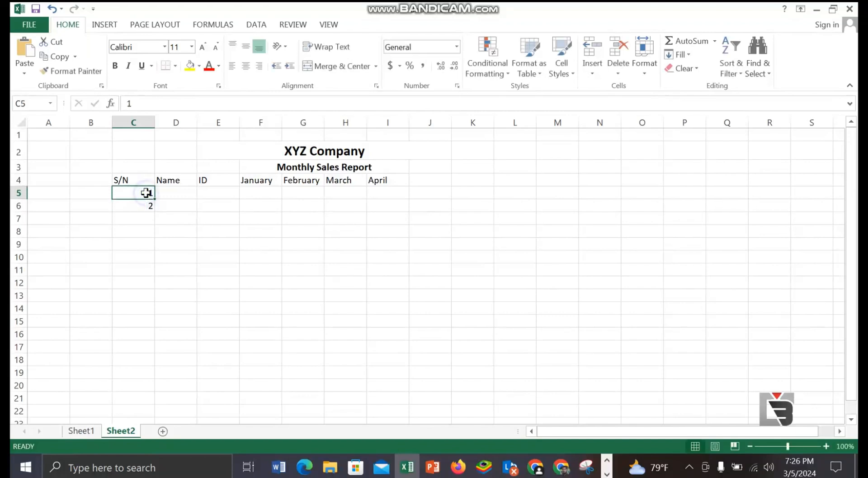
pyautogui.moveTo(154, 197); pyautogui.dragTo(153, 210)
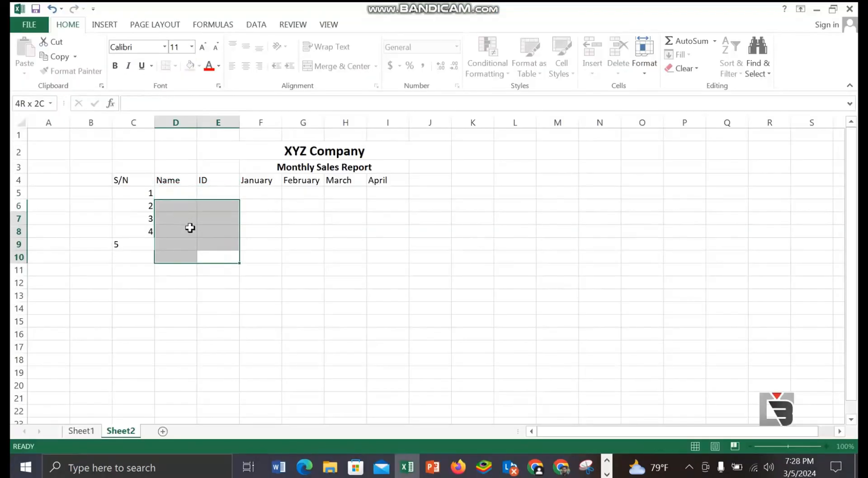
# Step: Enter the five people's first names under the Name heading in cells D5 to D9
pyautogui.moveTo(188, 227); pyautogui.dragTo(176, 194)
pyautogui.click(175, 194)
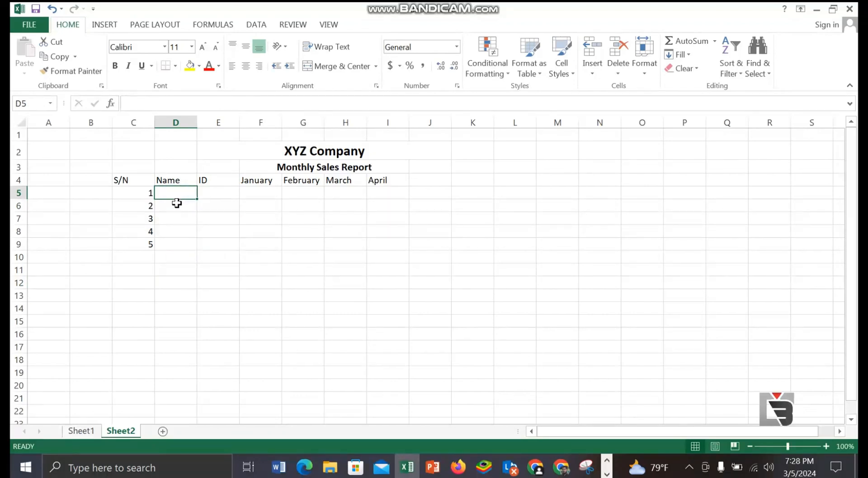
pyautogui.write('Jana')
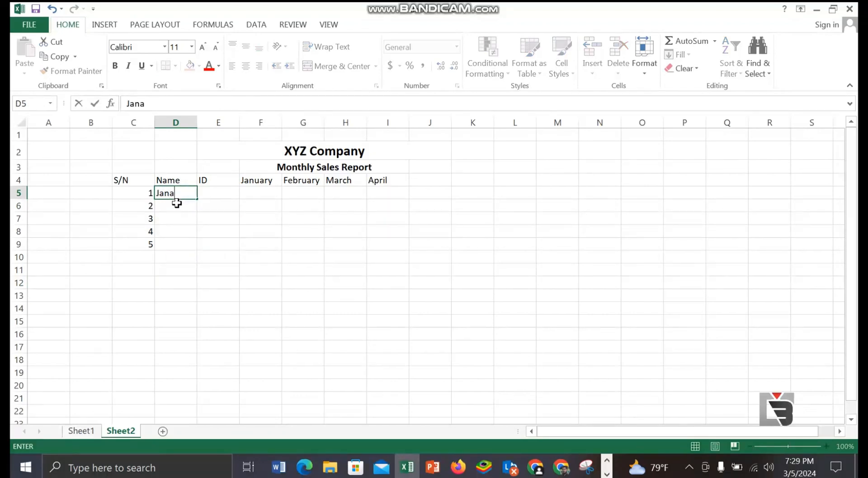
pyautogui.write('mal')
pyautogui.press('Return')
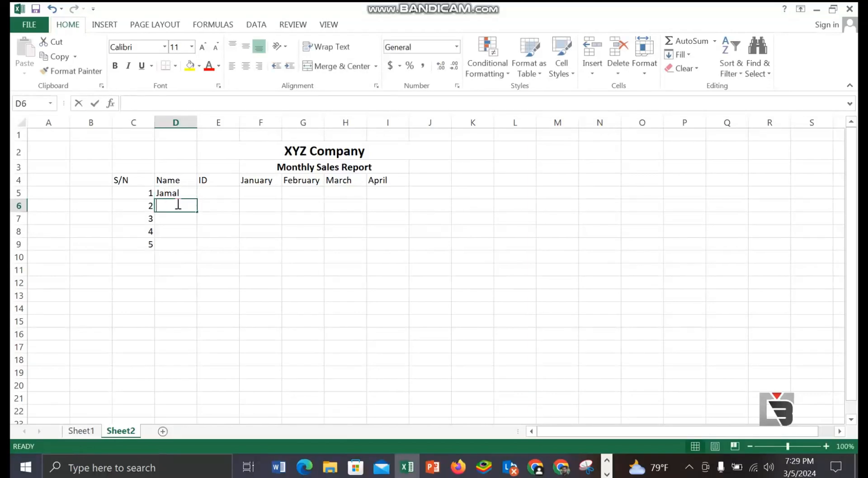
pyautogui.write('Kamal')
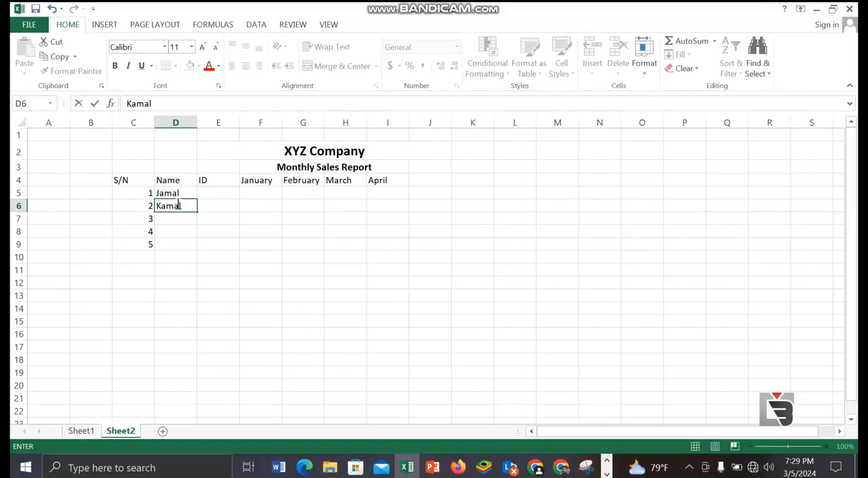
pyautogui.click(174, 219)
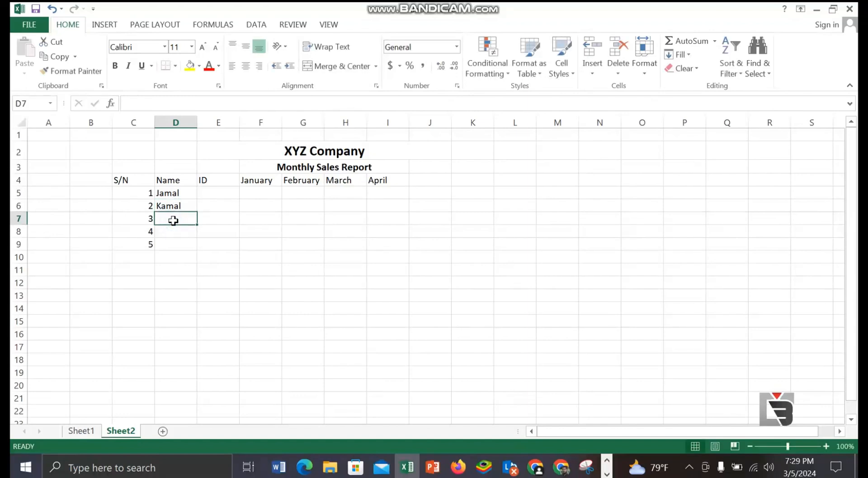
pyautogui.write('Rahim')
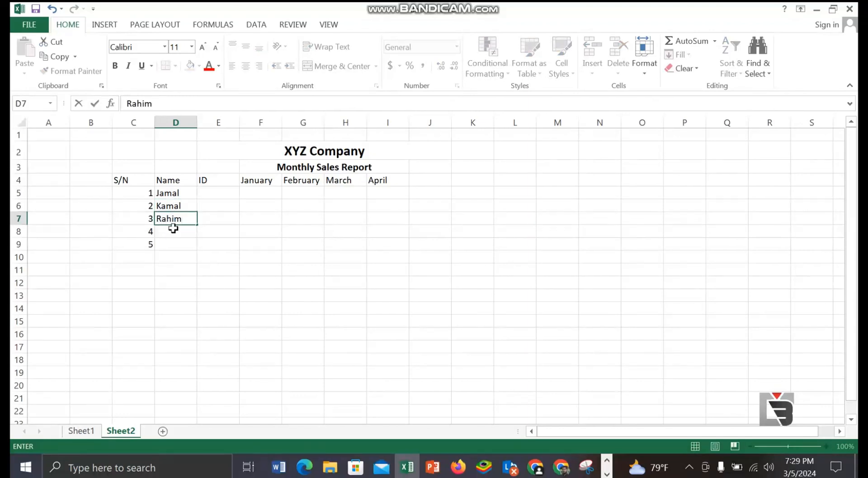
pyautogui.click(176, 233)
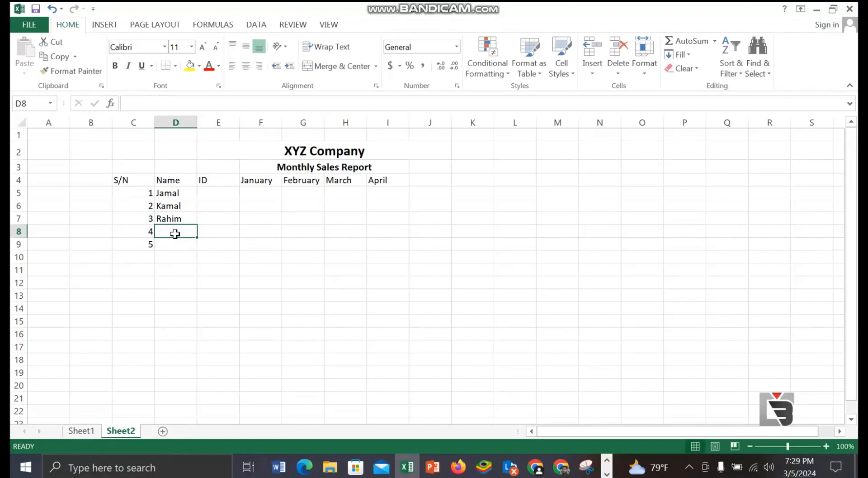
pyautogui.write('Sumon')
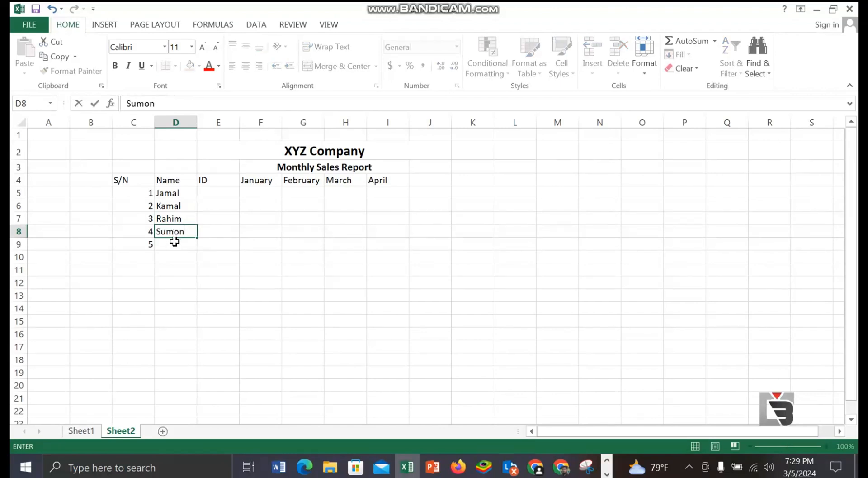
pyautogui.click(175, 242)
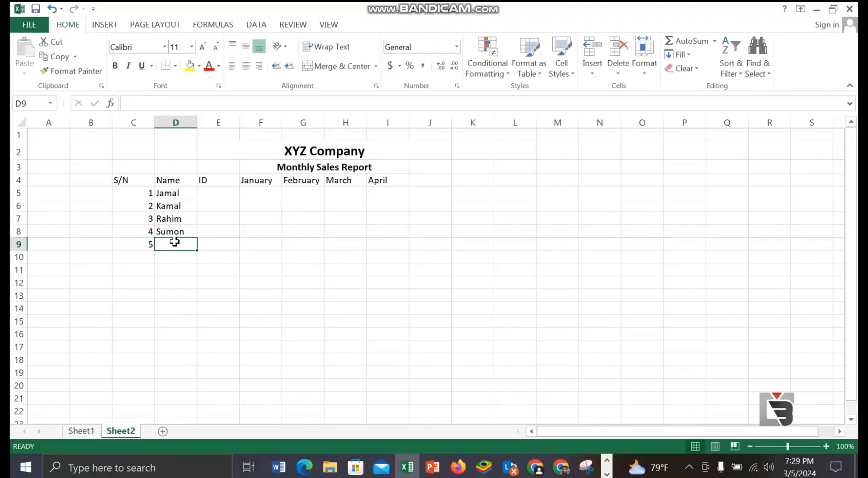
pyautogui.write('Mam')
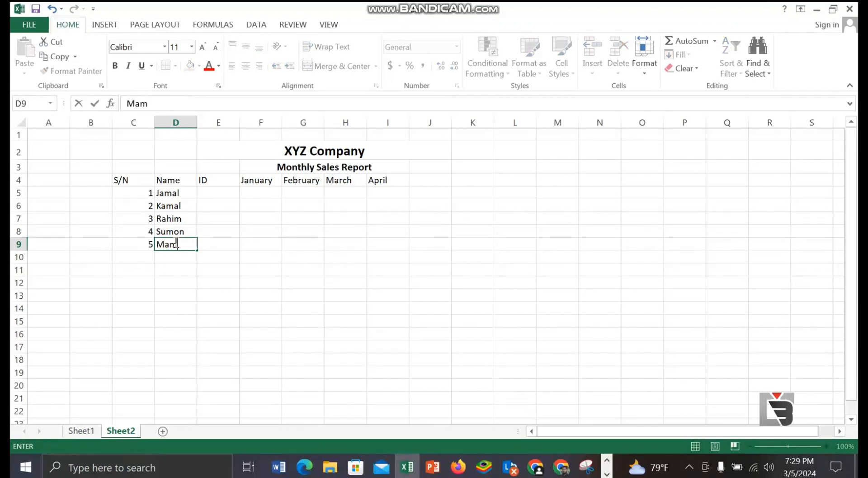
pyautogui.write('un')
# Step: Enter each person's ID number under the ID heading in cells E5 to E9
pyautogui.click(219, 196)
pyautogui.write('12')
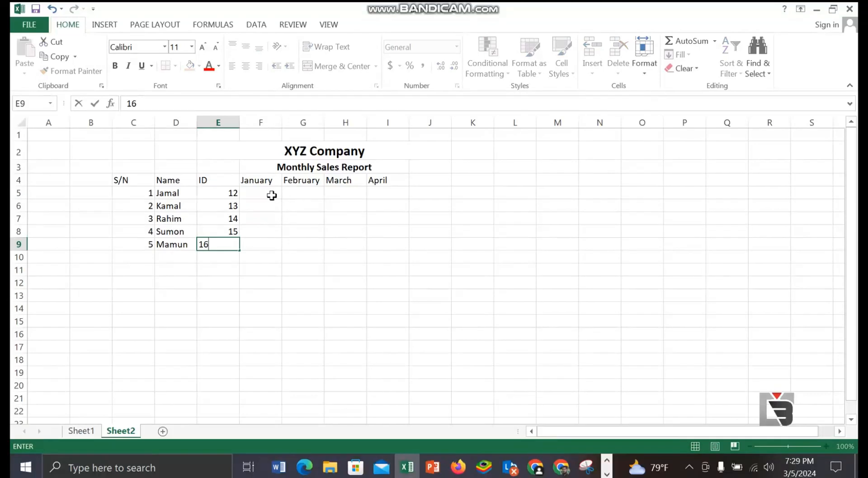
# Step: Enter the first person's January to April sales in F5:I5 as 25000, 30000, 37000 and 40000
pyautogui.click(263, 194)
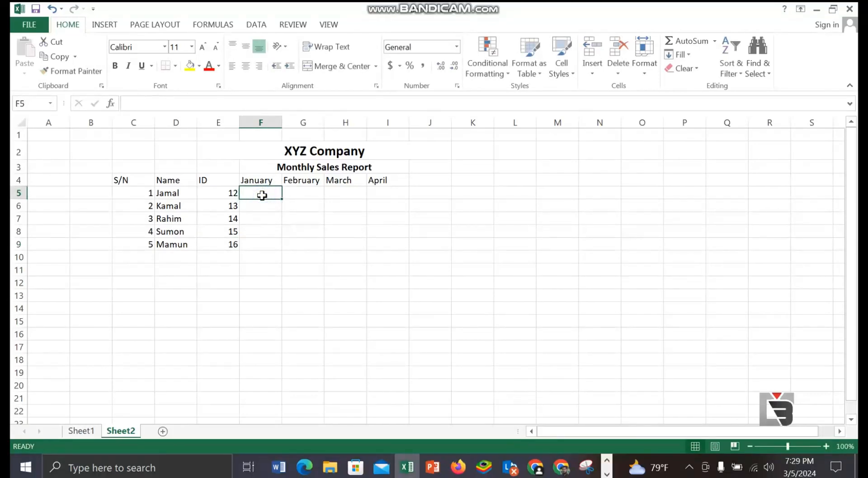
pyautogui.write('25')
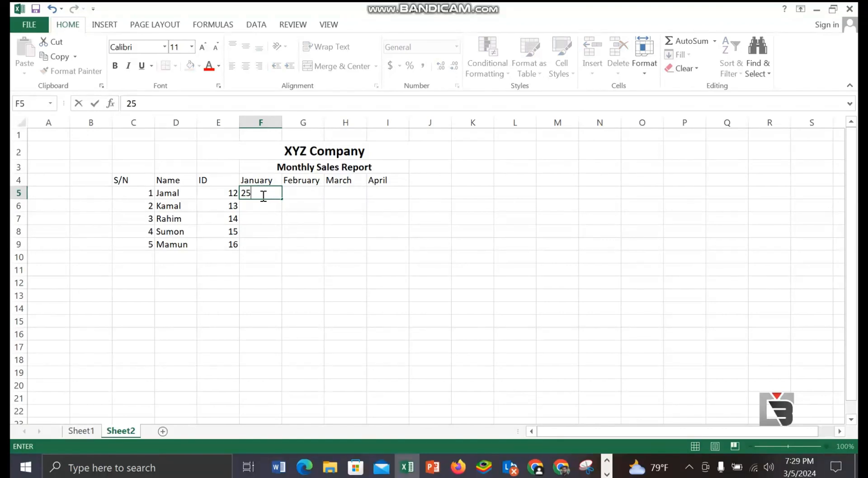
pyautogui.write('000')
pyautogui.click(294, 197)
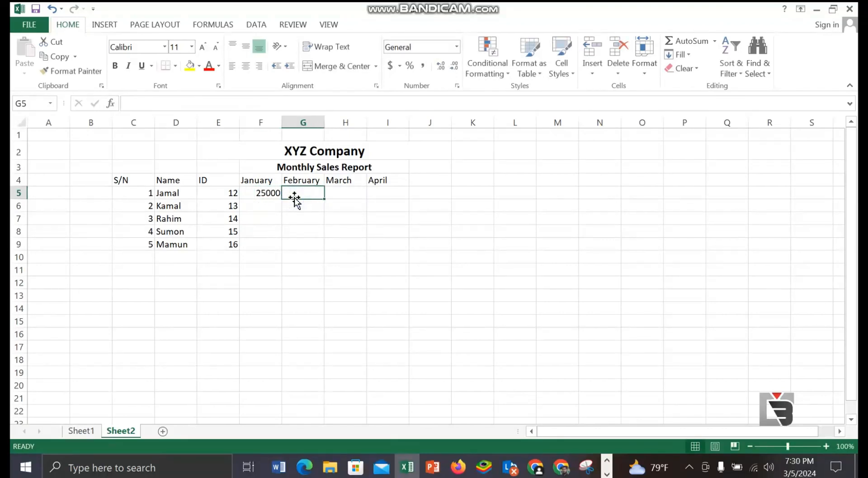
pyautogui.write('30000')
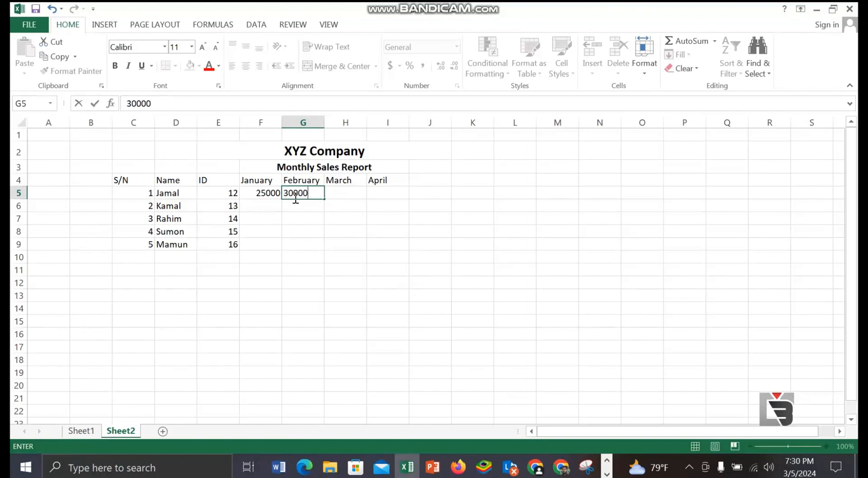
pyautogui.click(342, 190)
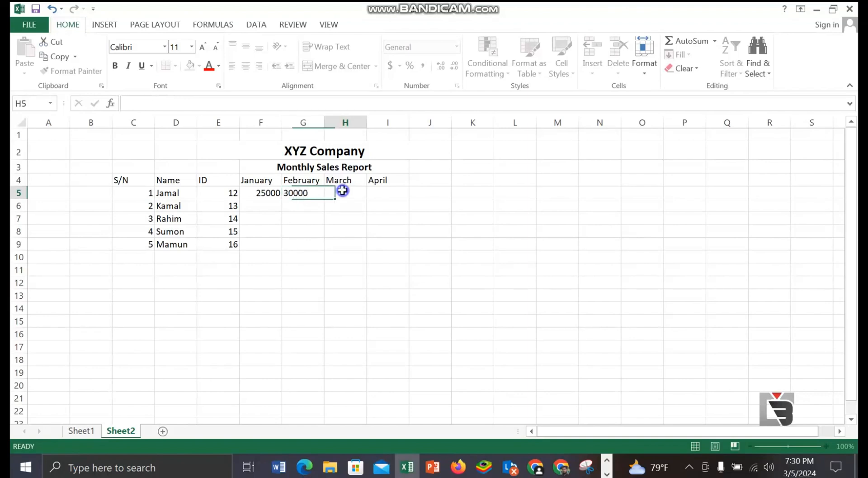
pyautogui.write('37')
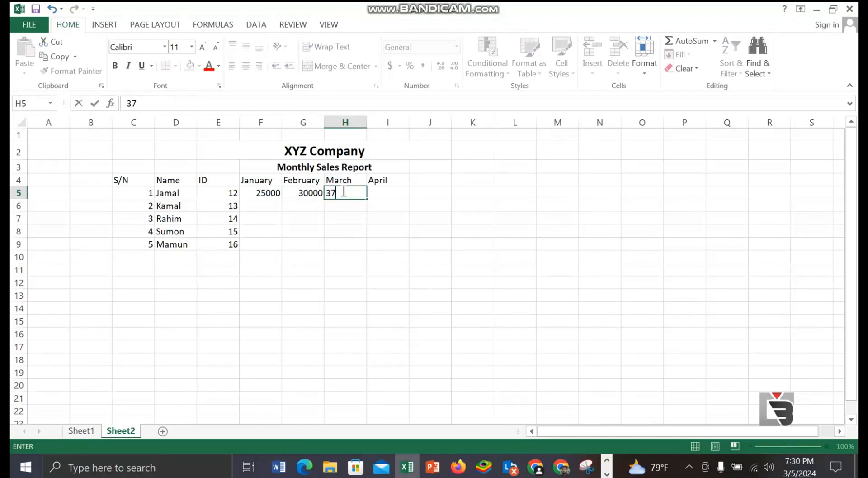
pyautogui.write('000')
pyautogui.click(381, 190)
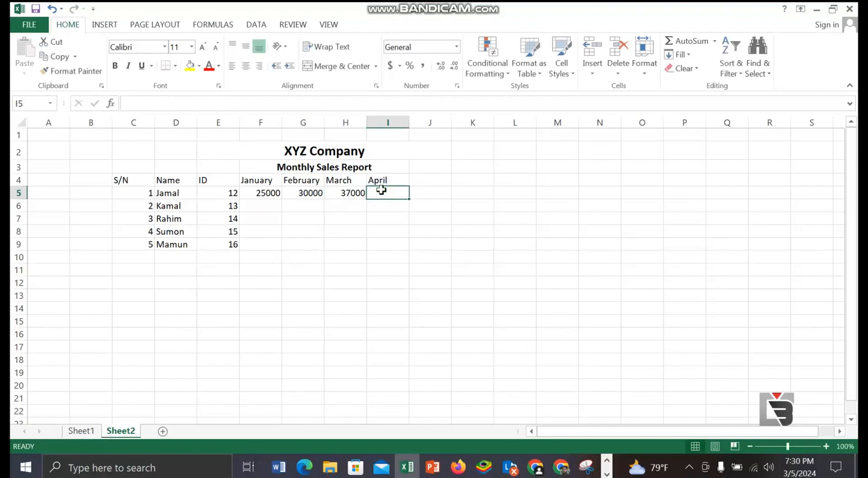
pyautogui.write('40000')
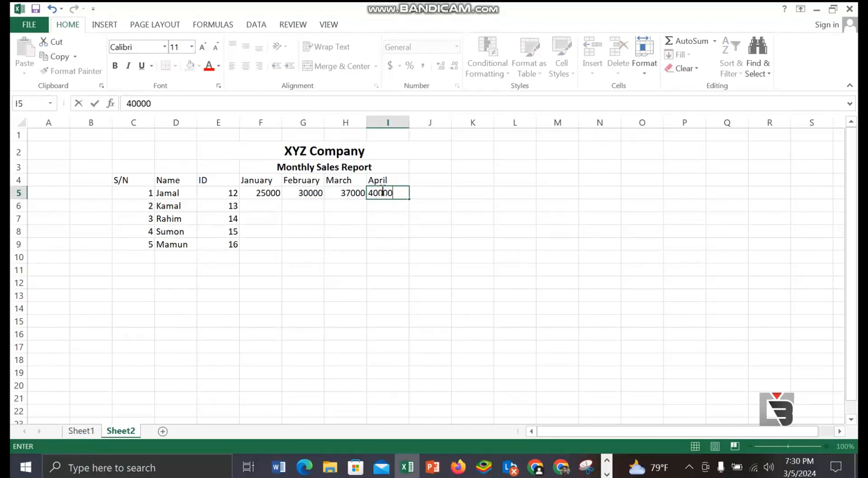
# Step: Enter the second person's January to April sales in F6:I6 as 23000, 26000, 25000 and 30000
pyautogui.click(266, 210)
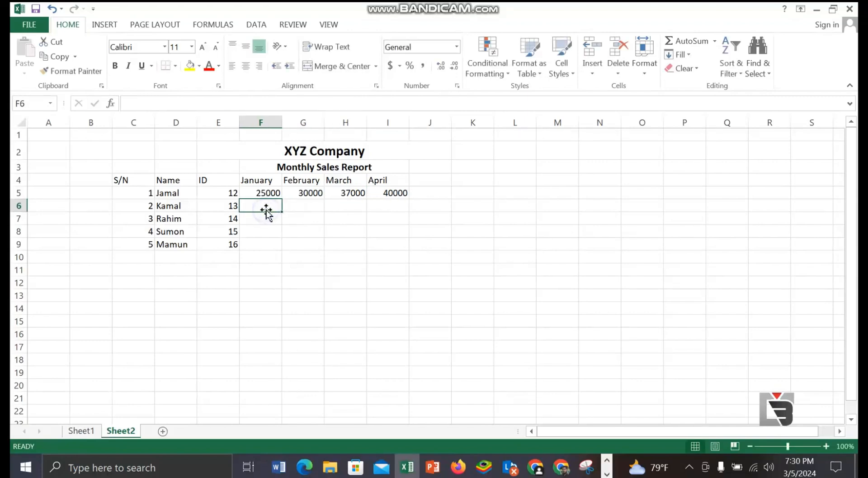
pyautogui.write('23000')
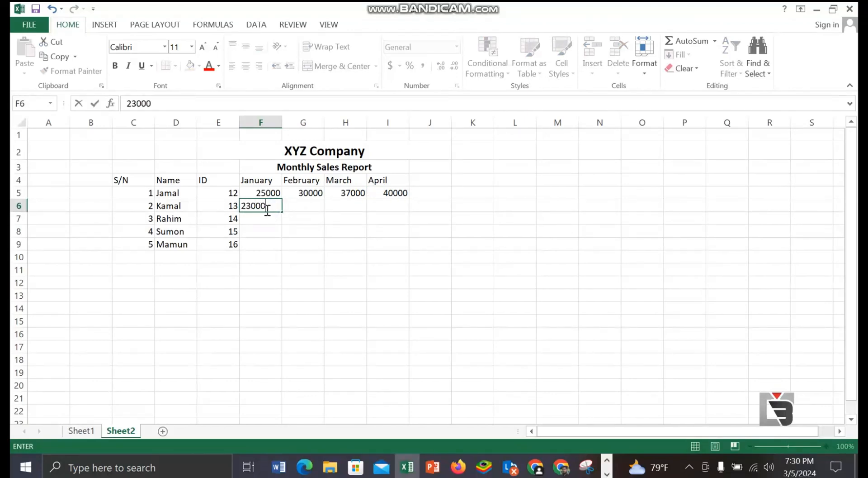
pyautogui.click(300, 206)
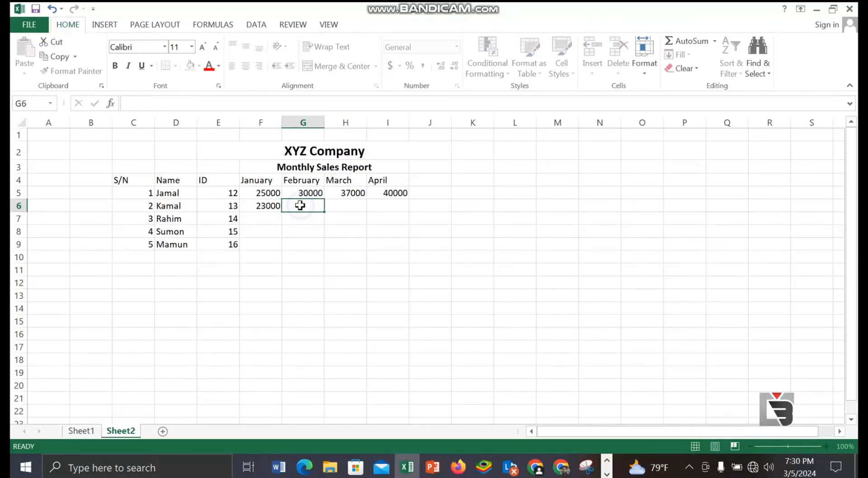
pyautogui.write('26000')
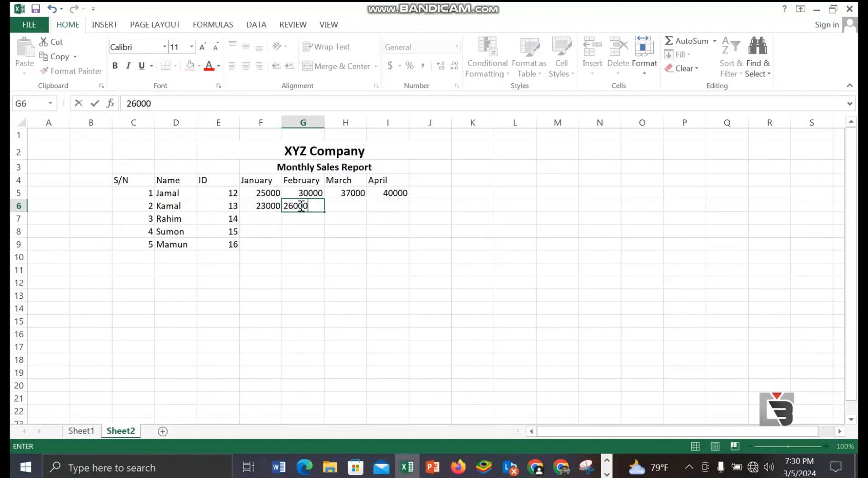
pyautogui.click(337, 207)
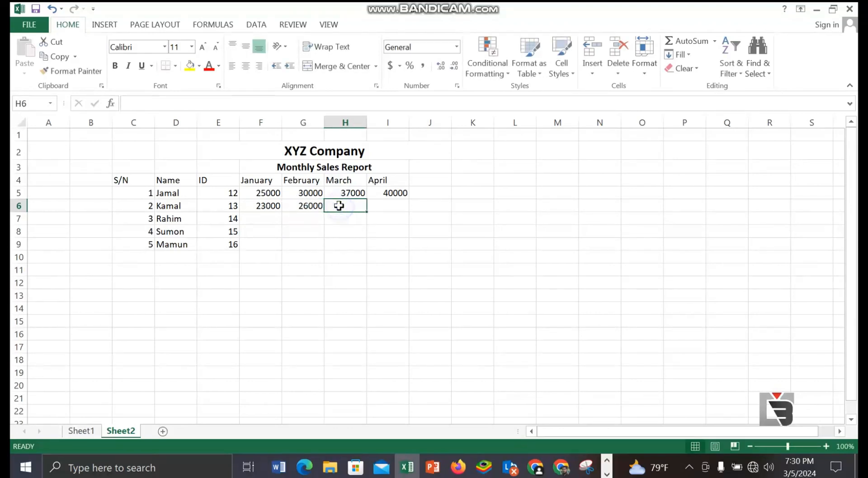
pyautogui.write('25000')
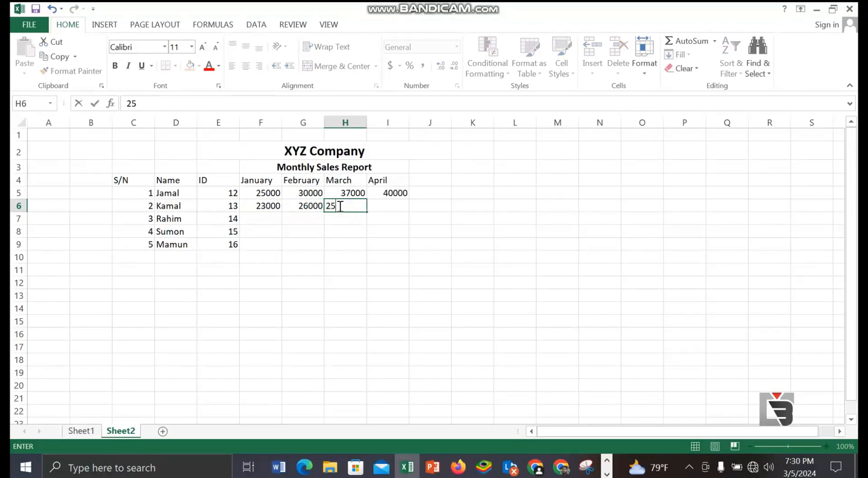
pyautogui.click(391, 211)
pyautogui.write('3')
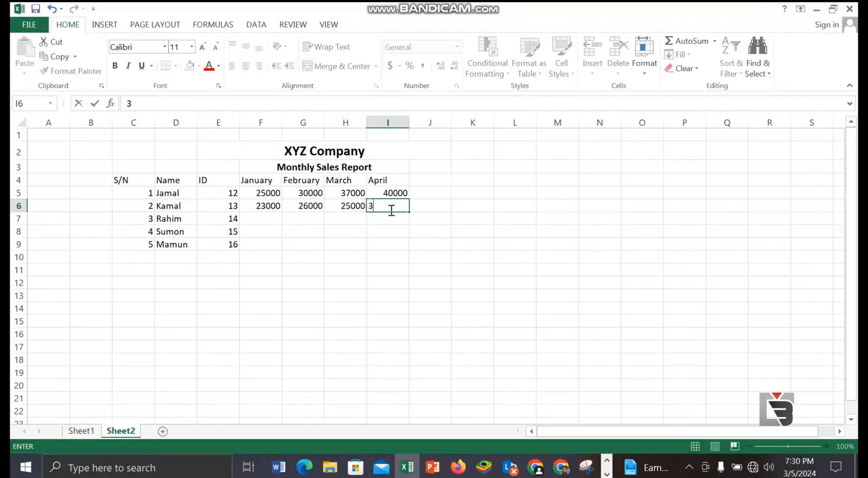
pyautogui.write('0000')
# Step: Enter the third person's January and February sales in F7 and G7 as 26000 and 32000
pyautogui.click(275, 219)
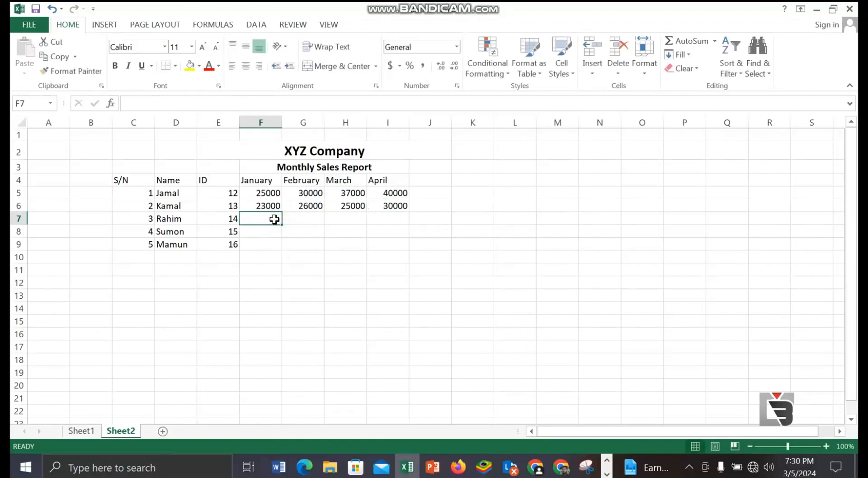
pyautogui.write('26000')
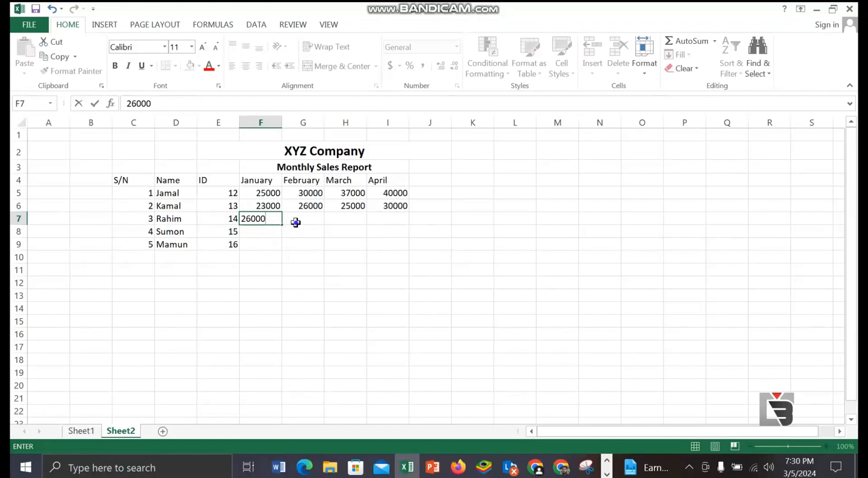
pyautogui.click(294, 221)
pyautogui.write('6')
pyautogui.press('BackSpace')
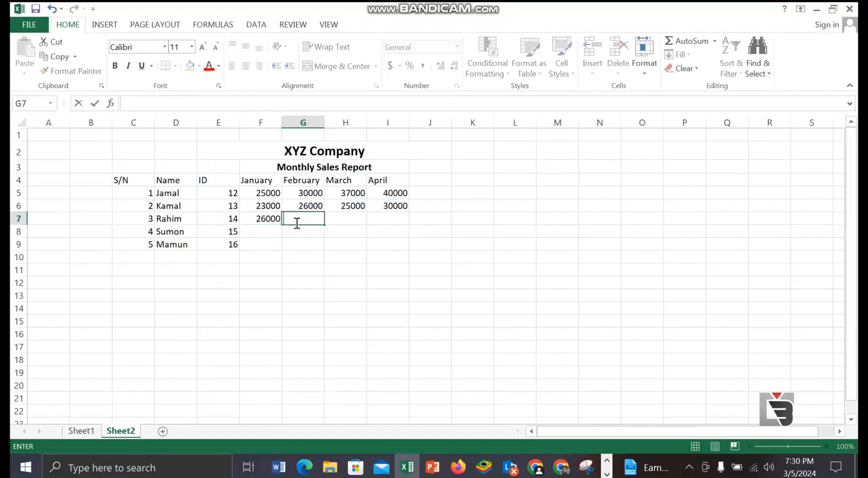
pyautogui.write('32000')
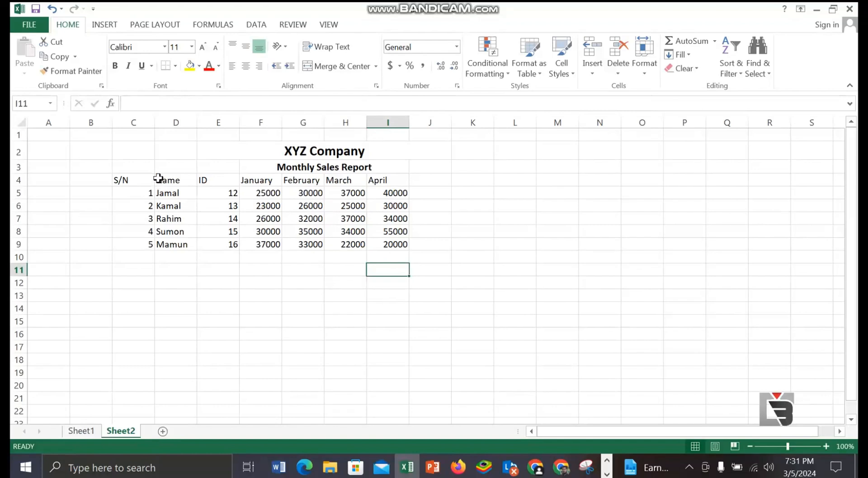
# Step: Center the contents of the table range D4:I9 horizontally
pyautogui.moveTo(158, 177); pyautogui.dragTo(403, 247)
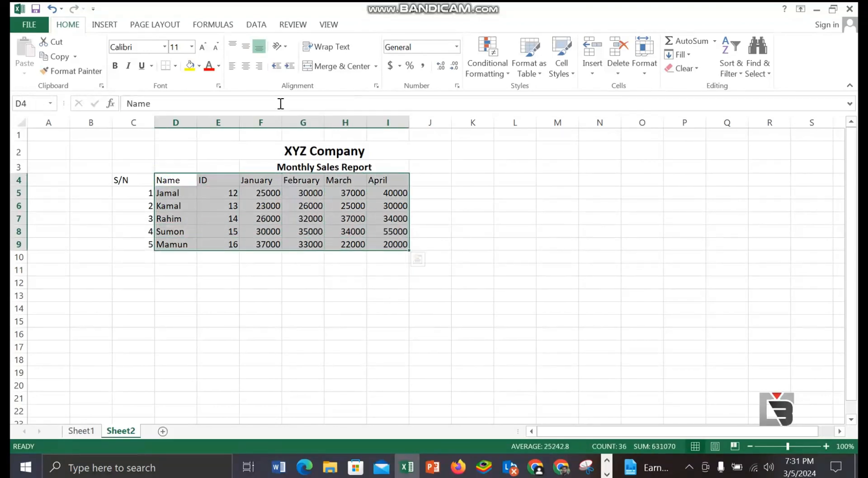
pyautogui.click(246, 67)
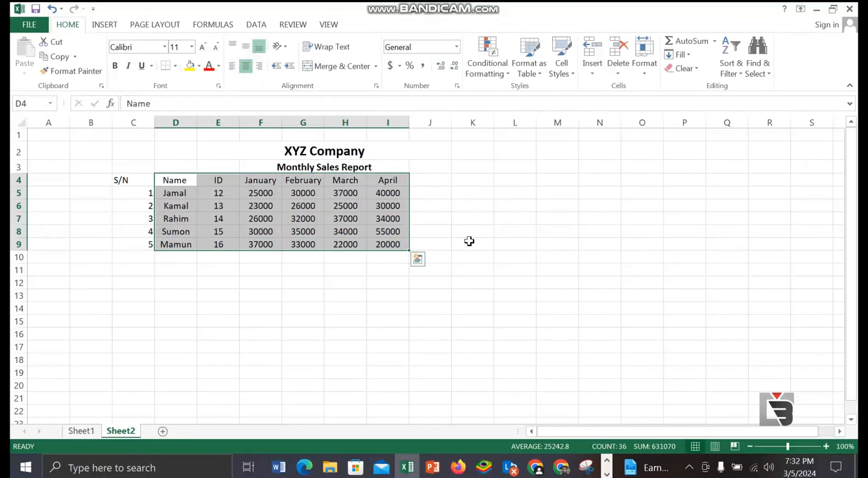
pyautogui.click(460, 269)
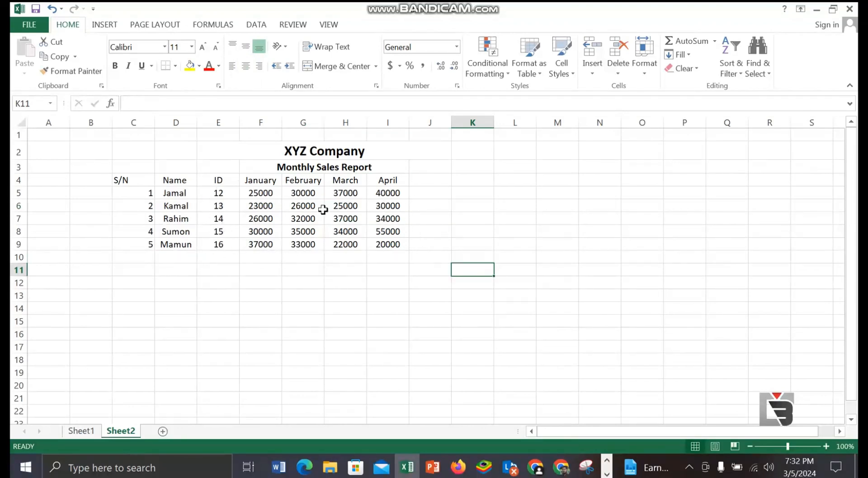
# Step: Add the heading Average in J4, next to the April column
pyautogui.click(426, 182)
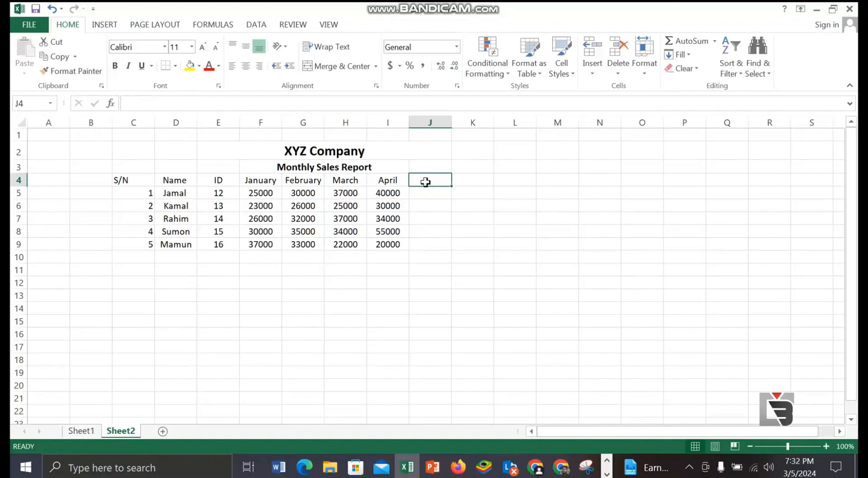
pyautogui.write('Average')
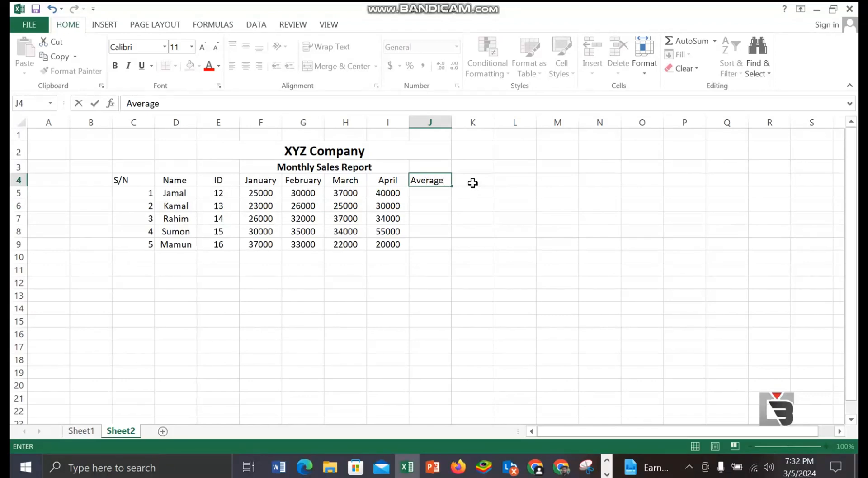
pyautogui.click(474, 183)
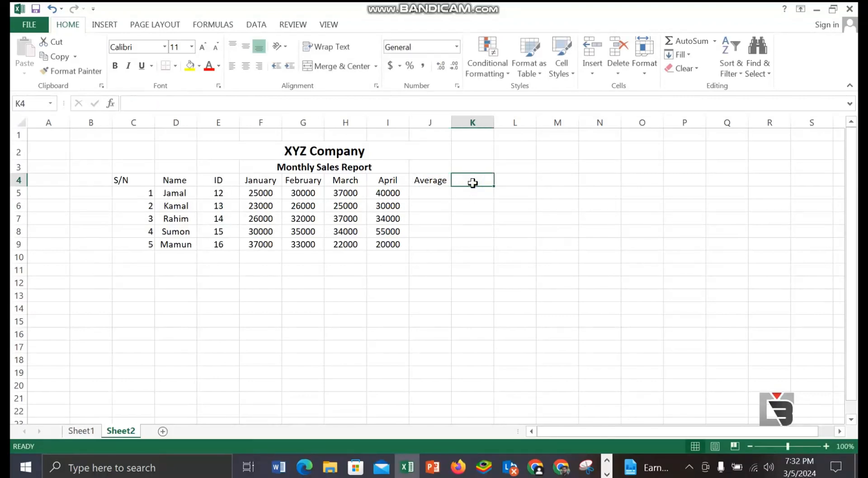
# Step: Calculate the first person's average sales in J5 with the formula =AVERAGE(F5:I5)
pyautogui.click(422, 193)
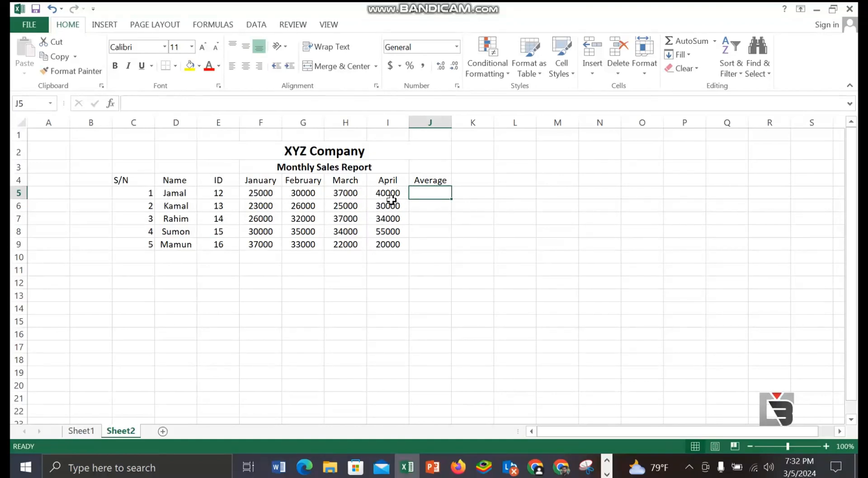
pyautogui.click(424, 192)
pyautogui.write('=')
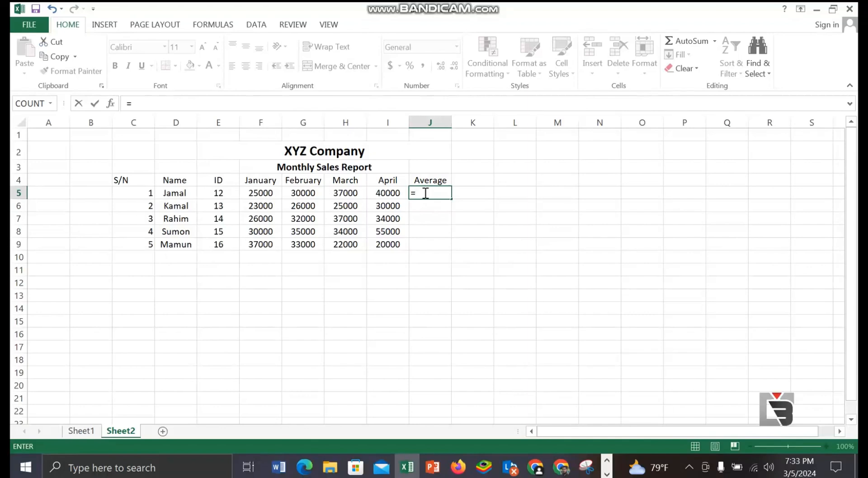
pyautogui.write('Avera')
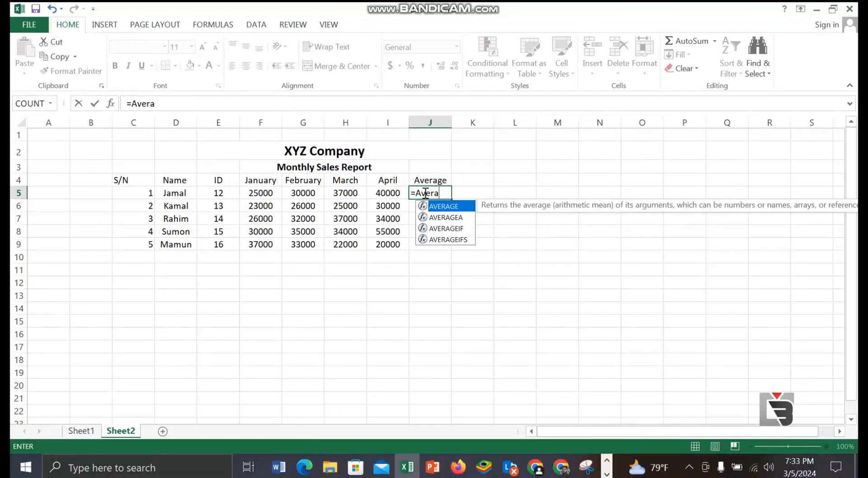
pyautogui.write('ge(')
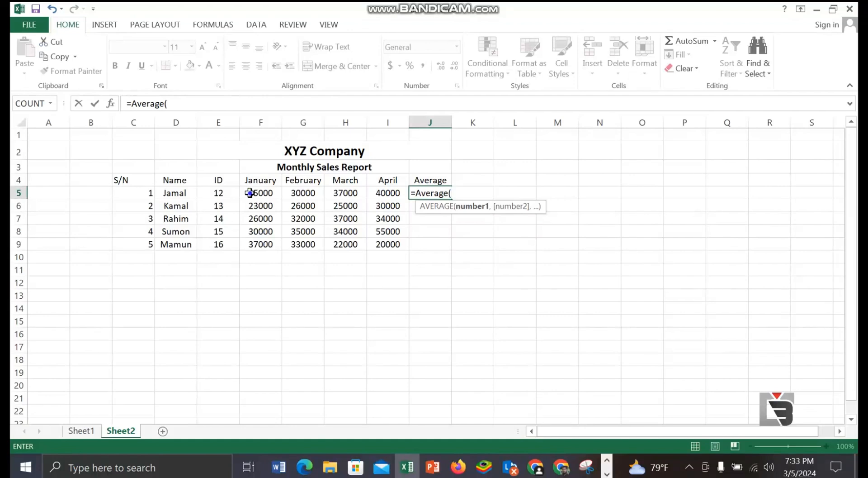
pyautogui.moveTo(250, 193); pyautogui.dragTo(390, 195)
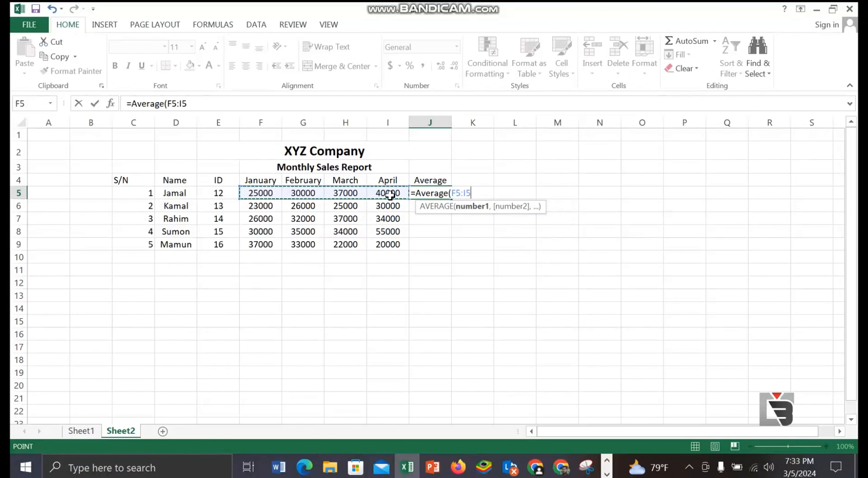
pyautogui.write(')')
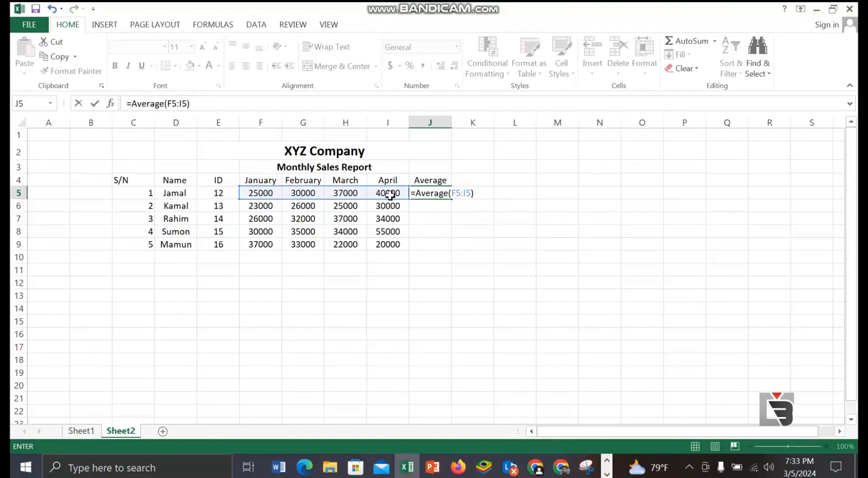
pyautogui.press('Return')
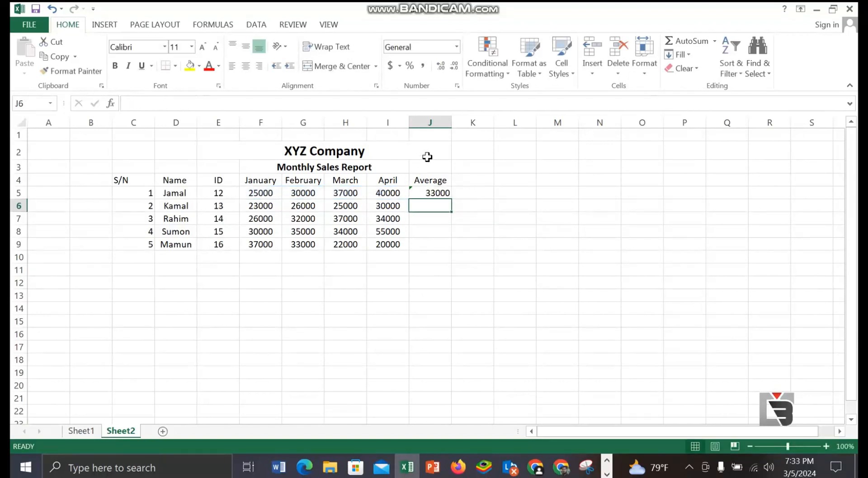
# Step: Widen column J and fill the average formula from J5 down to J9
pyautogui.moveTo(450, 126); pyautogui.dragTo(475, 123)
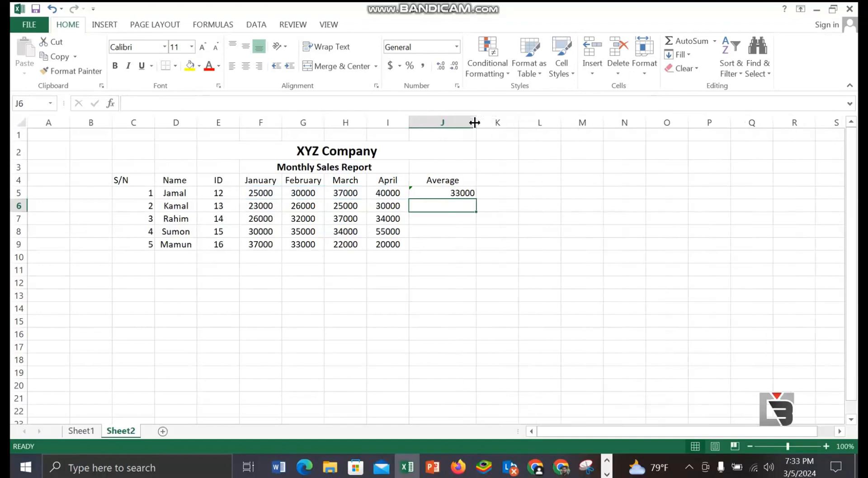
pyautogui.click(471, 188)
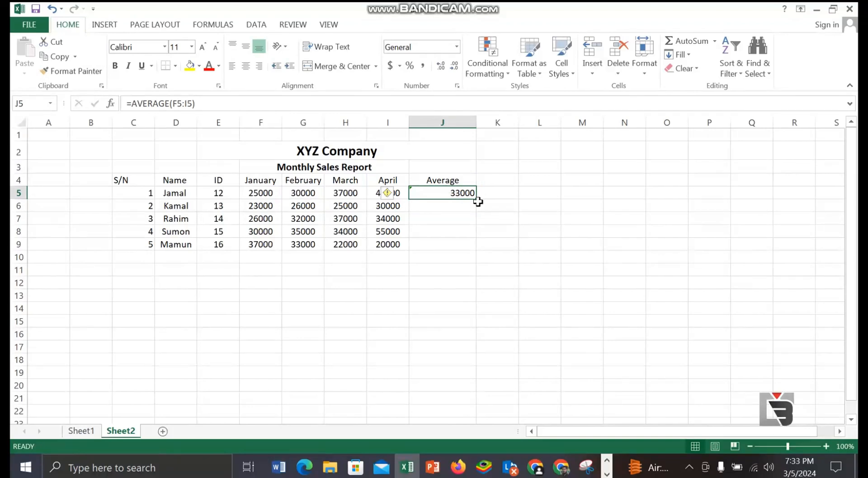
pyautogui.click(478, 207)
pyautogui.click(457, 194)
pyautogui.moveTo(476, 198); pyautogui.dragTo(478, 250)
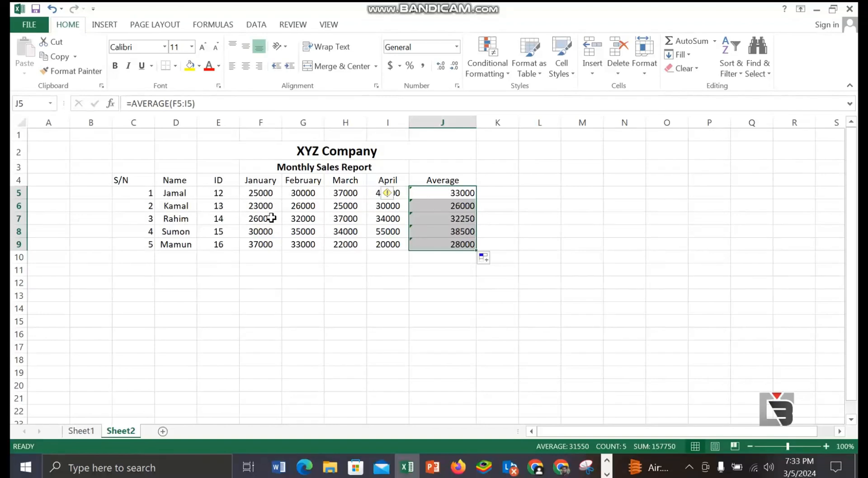
pyautogui.click(545, 180)
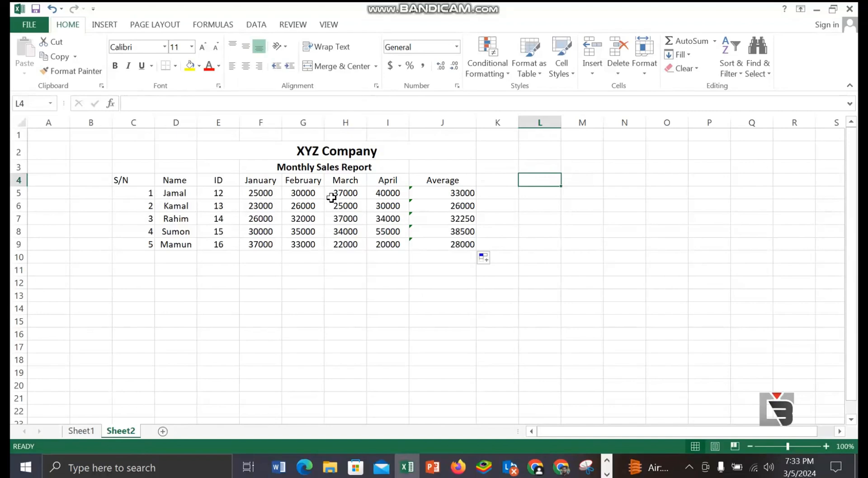
pyautogui.click(426, 190)
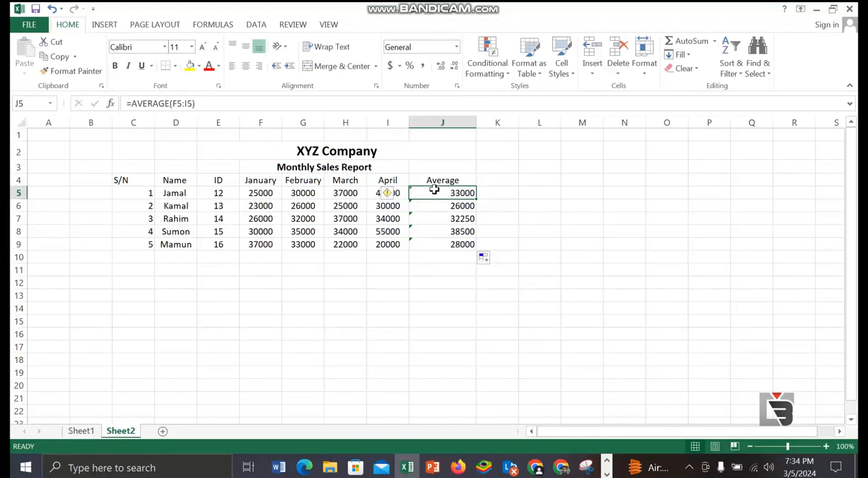
pyautogui.moveTo(258, 192); pyautogui.dragTo(387, 192)
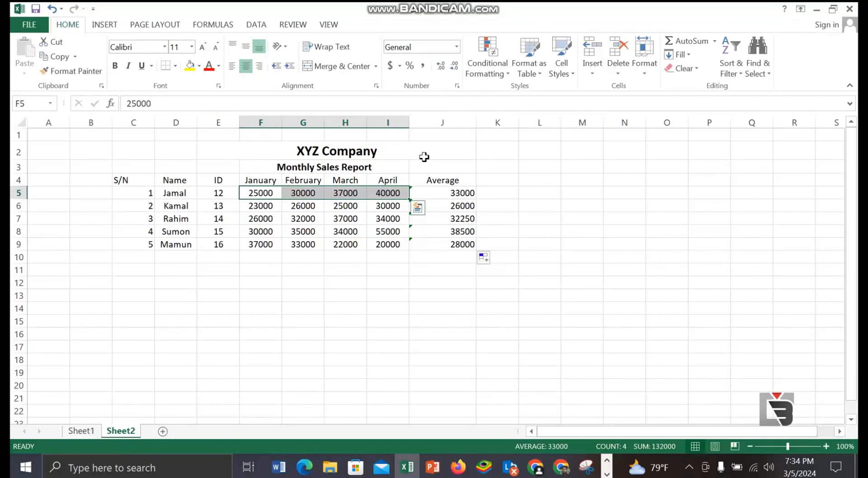
pyautogui.click(468, 195)
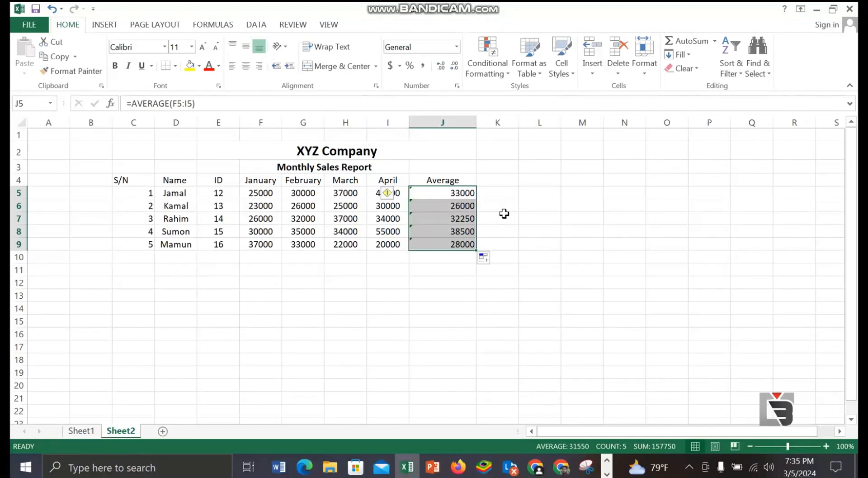
pyautogui.click(490, 322)
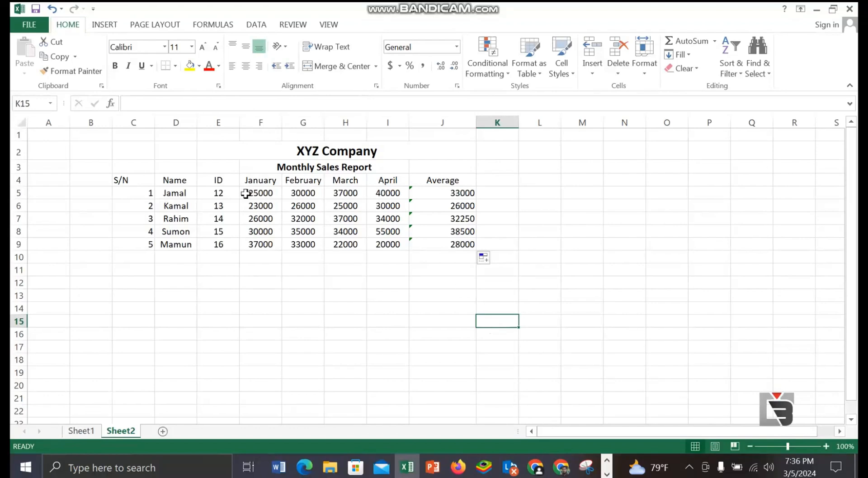
# Step: Select the January to April sales figures in F5:I9
pyautogui.moveTo(246, 193); pyautogui.dragTo(385, 244)
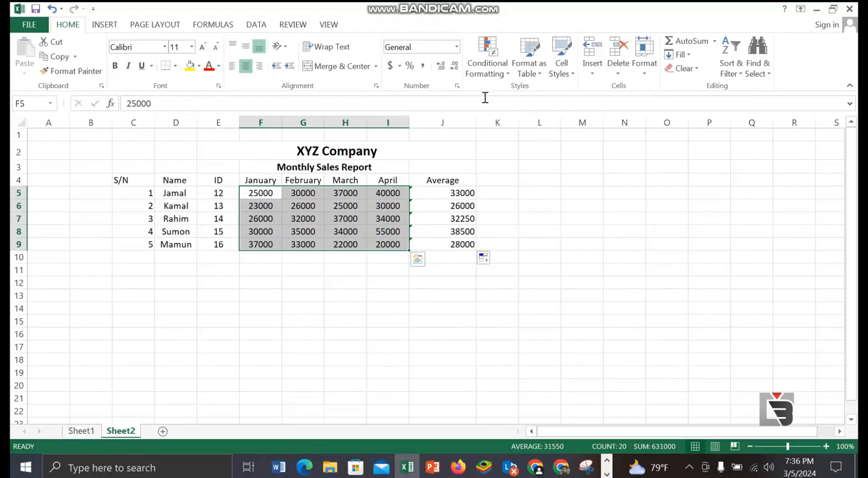
pyautogui.click(508, 76)
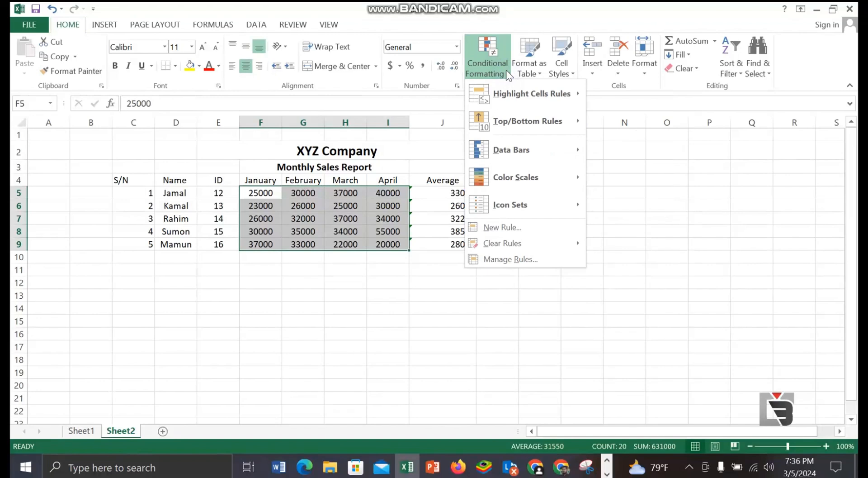
pyautogui.moveTo(511, 101)
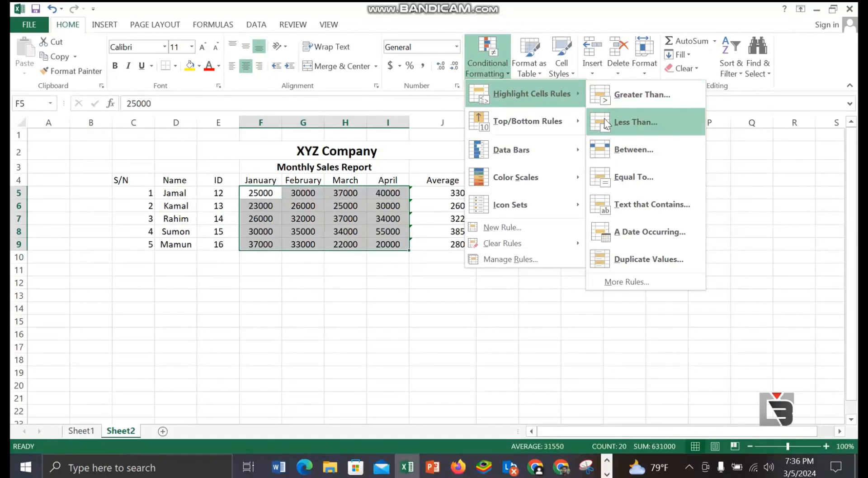
pyautogui.click(636, 122)
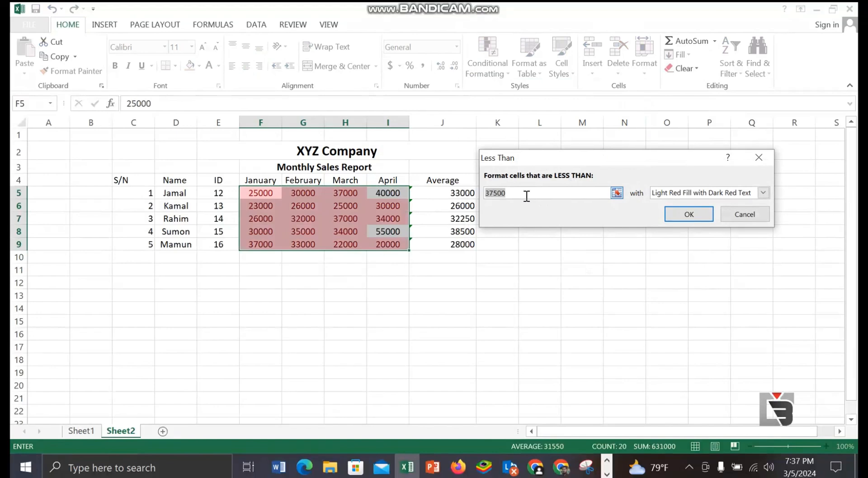
pyautogui.click(527, 196)
pyautogui.press('BackSpace')
pyautogui.press('BackSpace')
pyautogui.press('BackSpace')
pyautogui.press('BackSpace')
pyautogui.press('BackSpace')
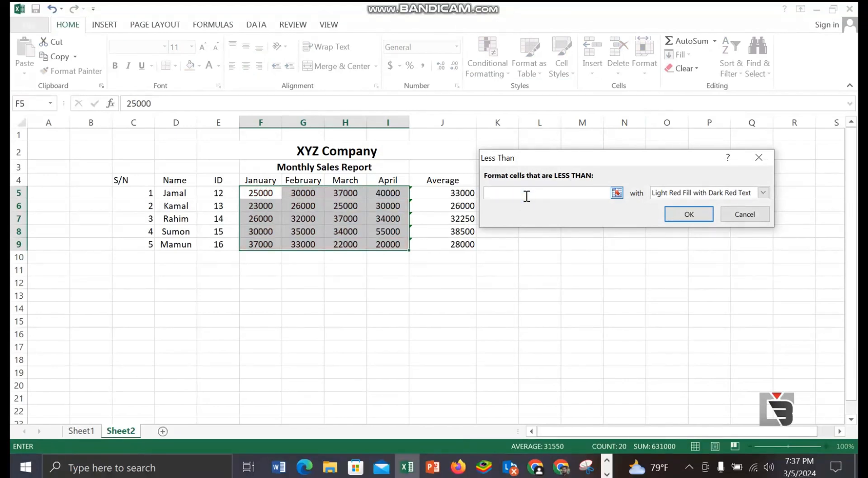
pyautogui.write('3')
pyautogui.click(756, 155)
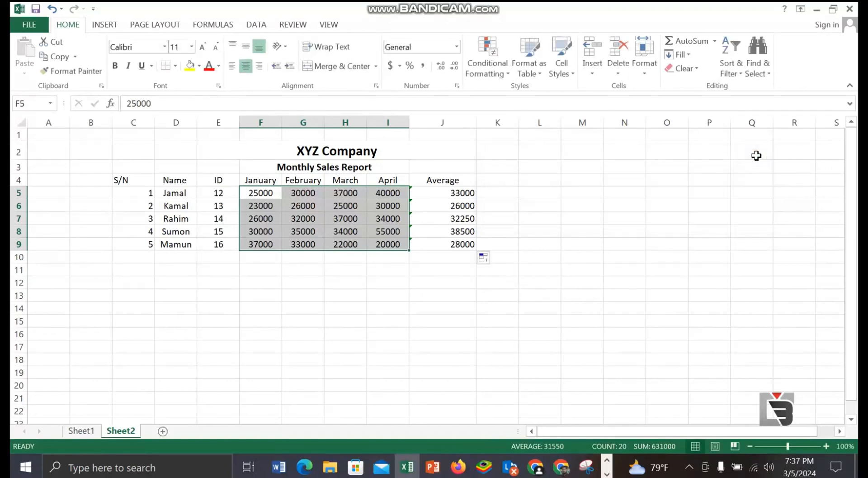
pyautogui.click(511, 74)
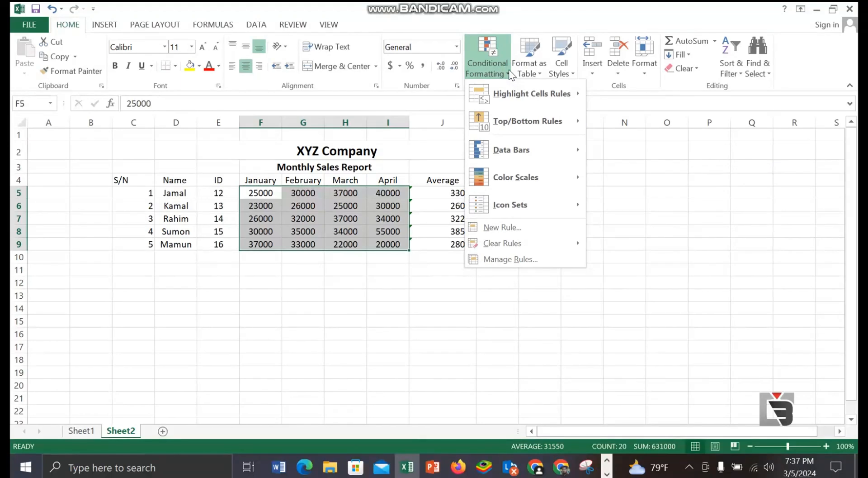
pyautogui.moveTo(504, 101)
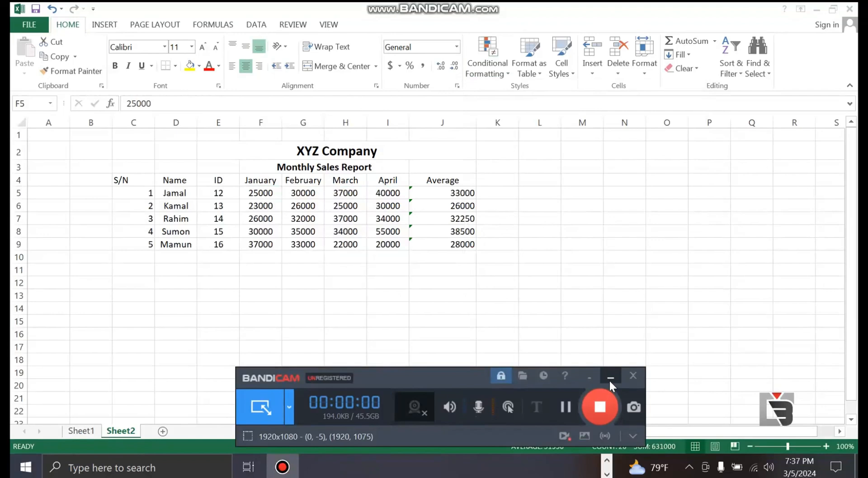
pyautogui.click(611, 381)
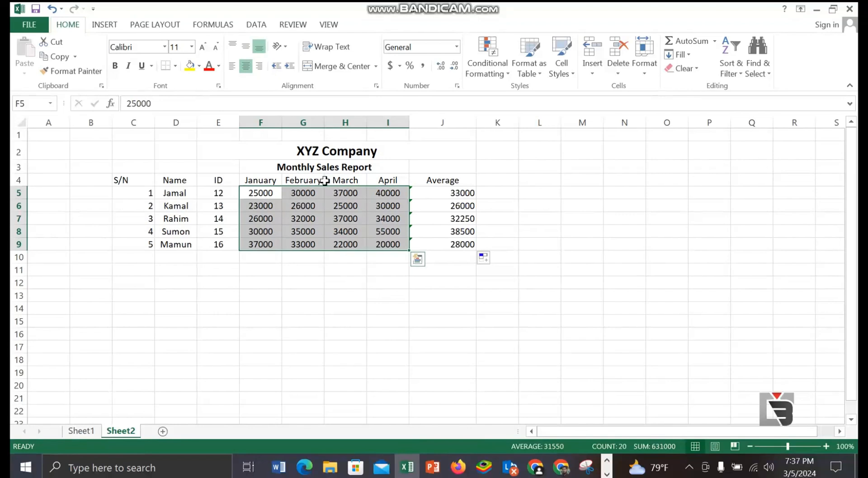
# Step: Create a Less Than highlight rule for the sales figures in F5:I9 with 30000 as the threshold
pyautogui.click(508, 82)
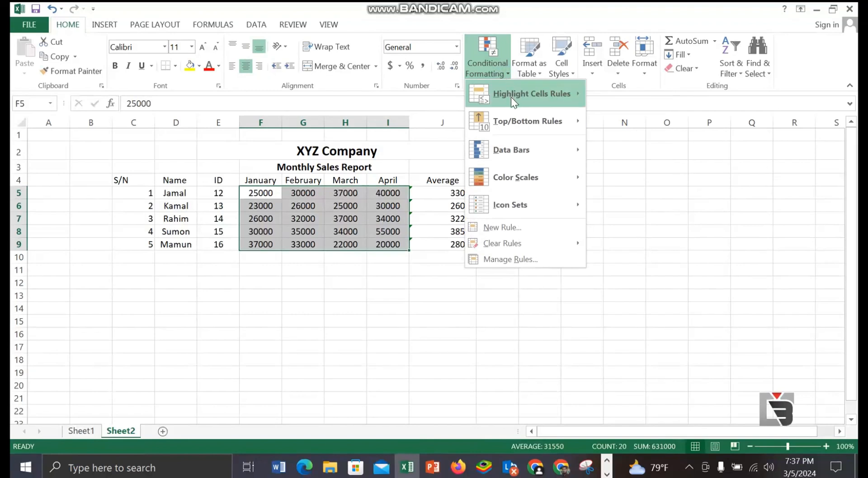
pyautogui.moveTo(497, 97)
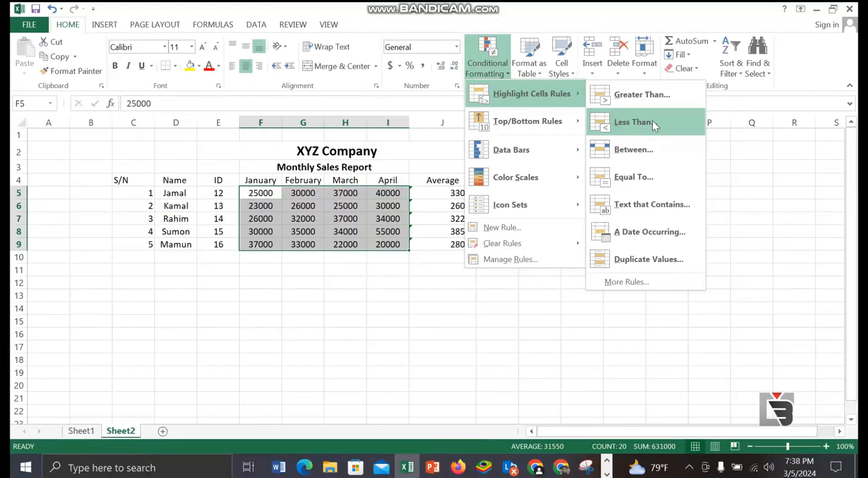
pyautogui.click(639, 122)
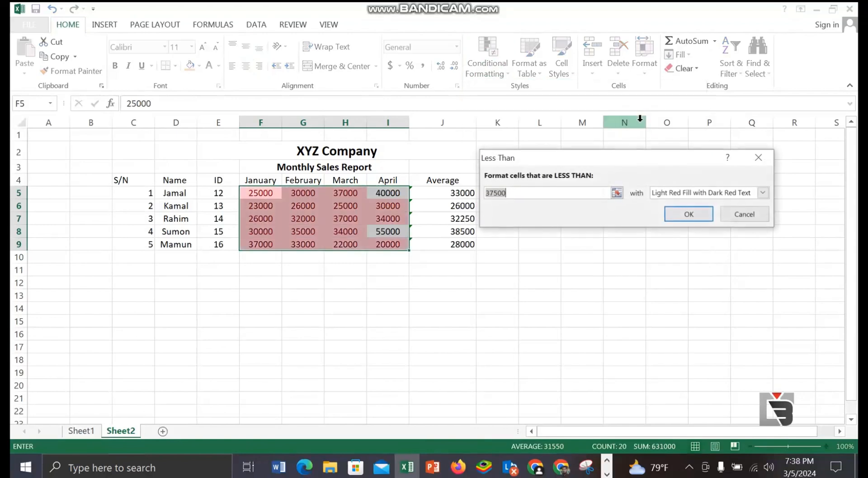
pyautogui.click(520, 193)
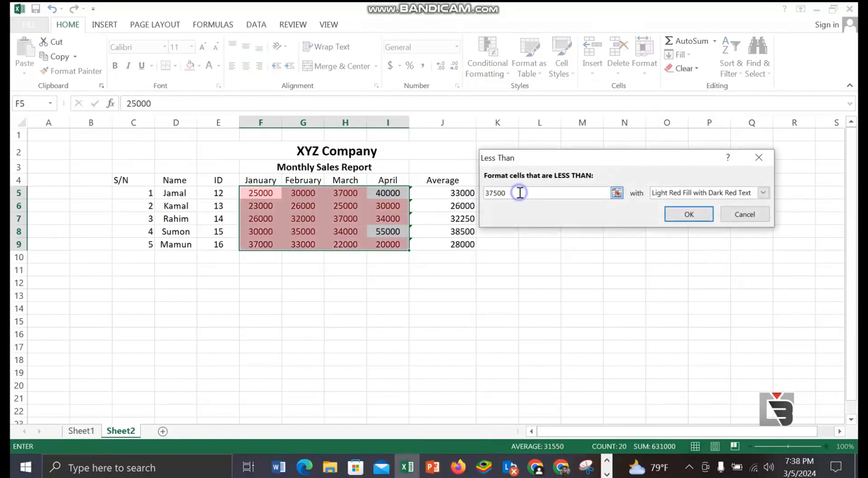
pyautogui.press('BackSpace')
pyautogui.press('BackSpace')
pyautogui.press('BackSpace')
pyautogui.press('BackSpace')
pyautogui.press('BackSpace')
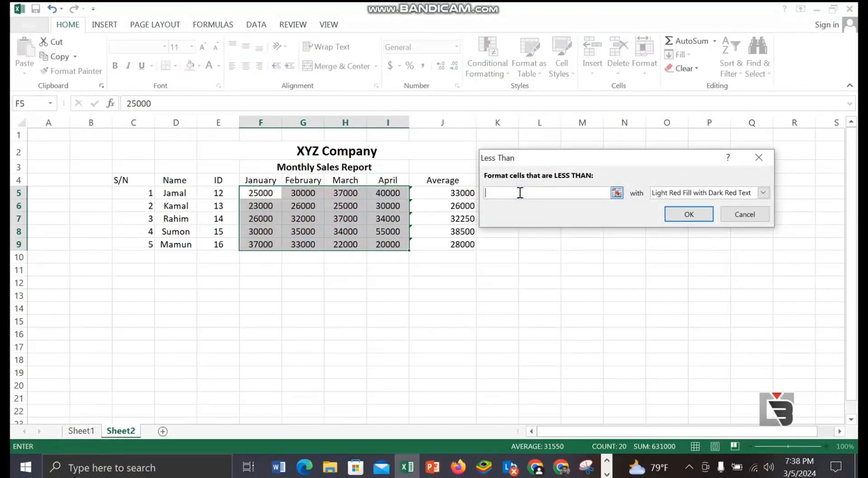
pyautogui.write('30000')
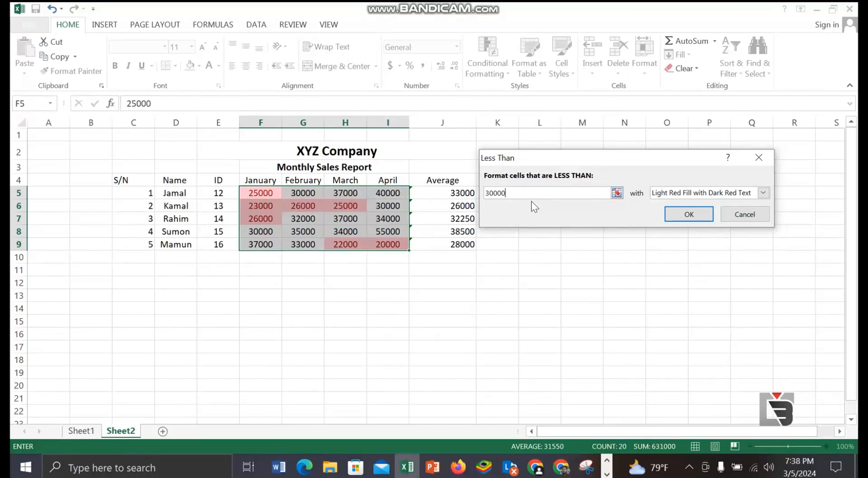
# Step: Give the Less Than rule a custom format with a dark blue fill and apply it to the sales figures
pyautogui.click(764, 193)
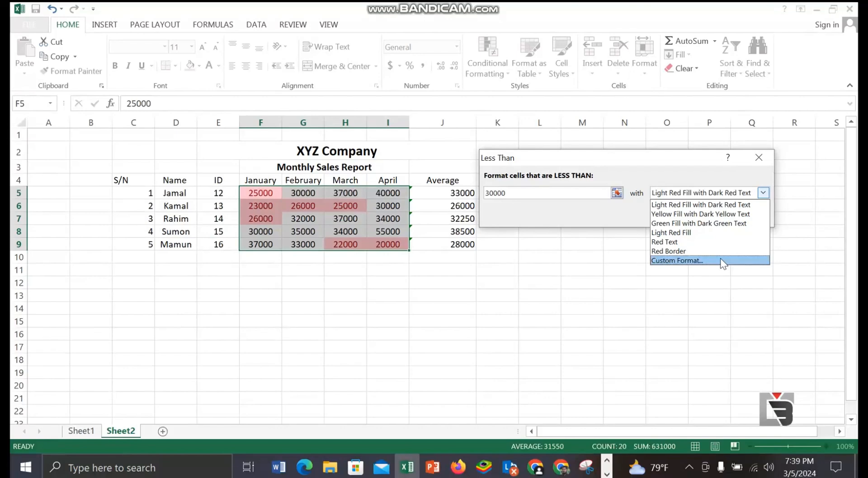
pyautogui.click(721, 260)
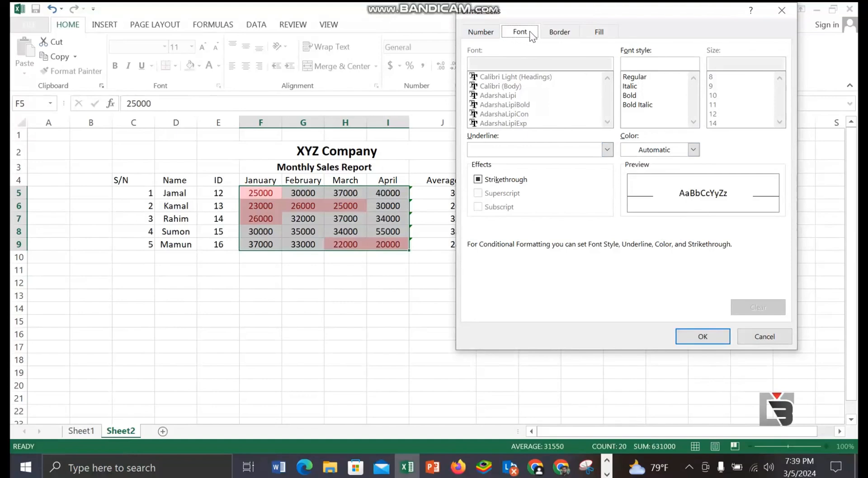
pyautogui.click(601, 32)
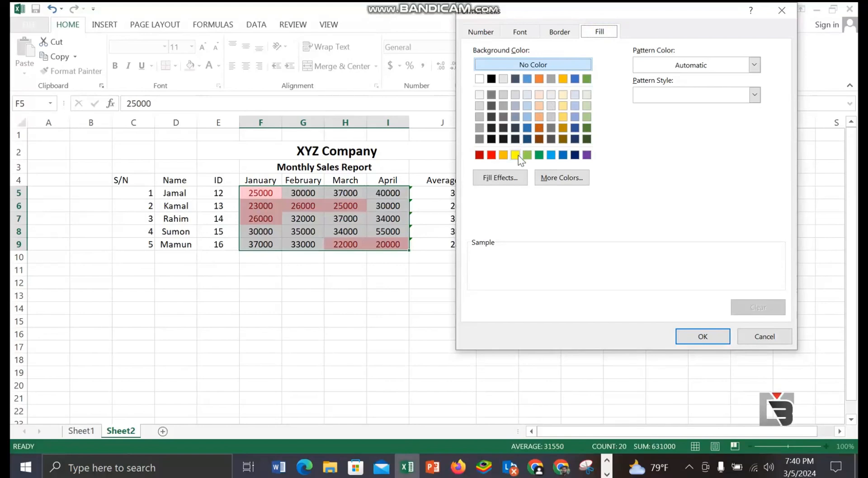
pyautogui.click(527, 129)
pyautogui.click(693, 334)
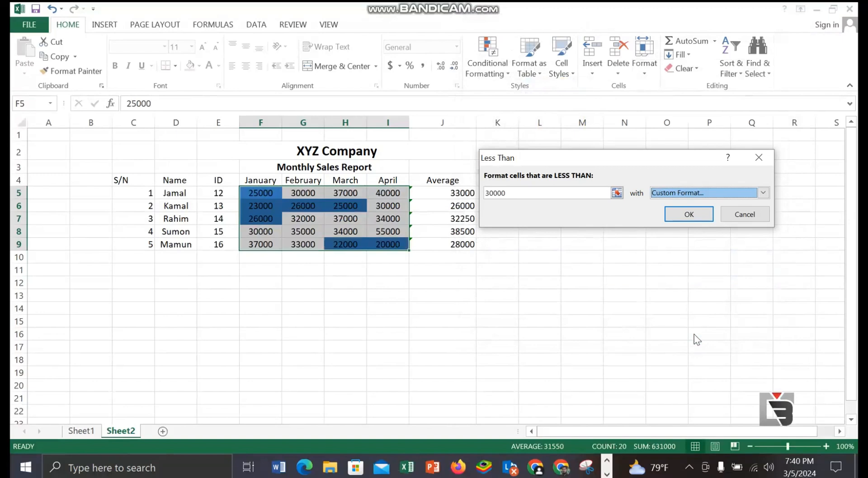
pyautogui.click(689, 217)
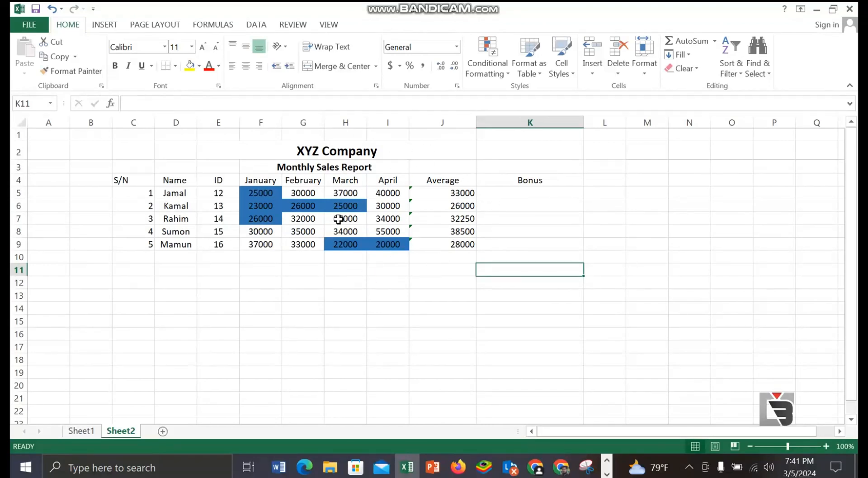
# Step: Begin an IF formula in K5 under Bonus that tests whether the average in J5 is greater than 30000
pyautogui.click(496, 191)
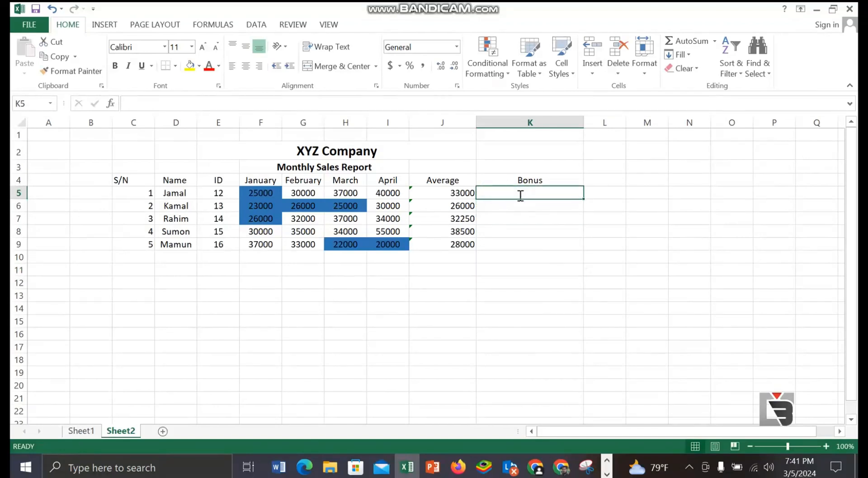
pyautogui.write('i')
pyautogui.press('BackSpace')
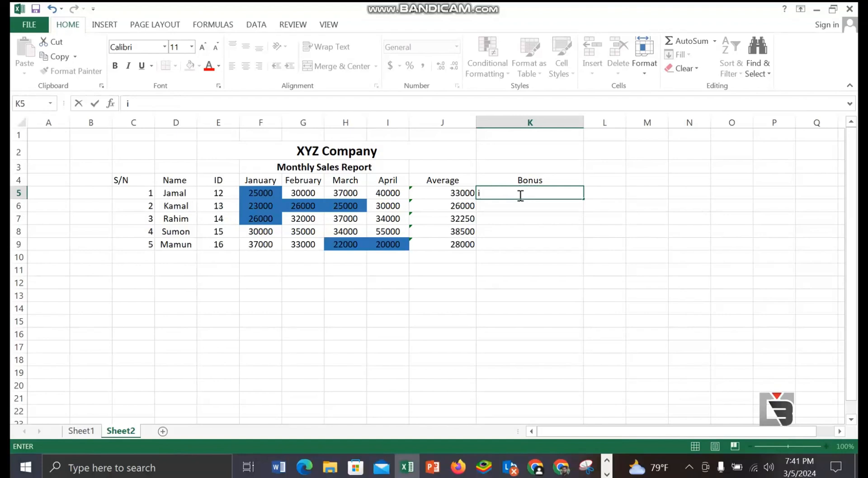
pyautogui.write('=')
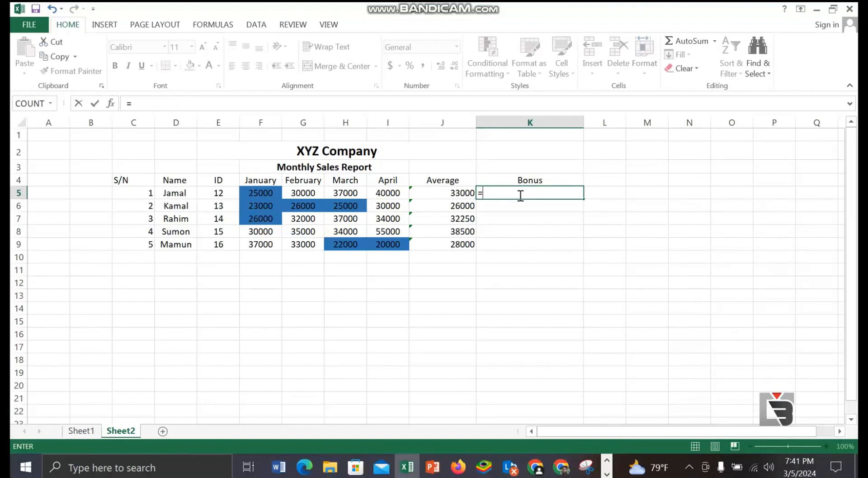
pyautogui.write('if')
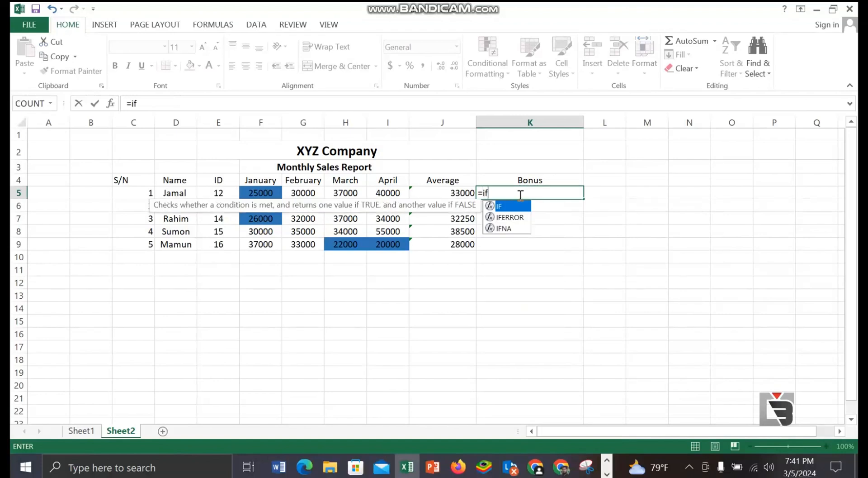
pyautogui.click(519, 195)
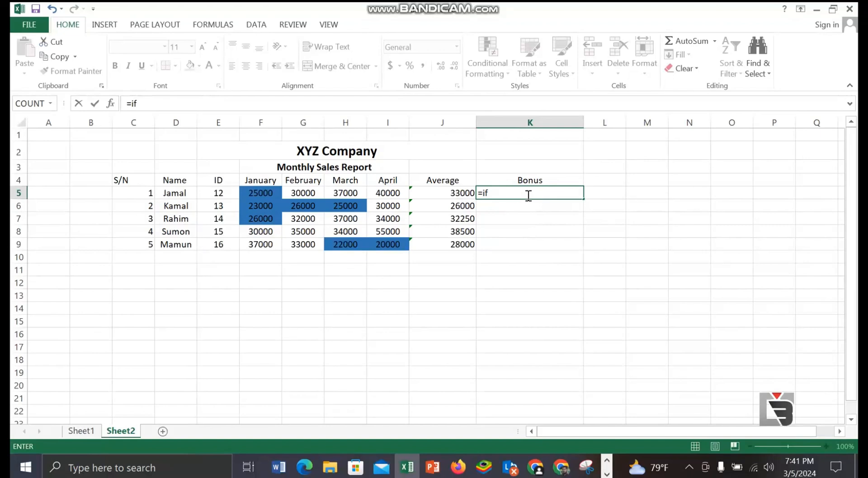
pyautogui.click(529, 195)
pyautogui.write('(')
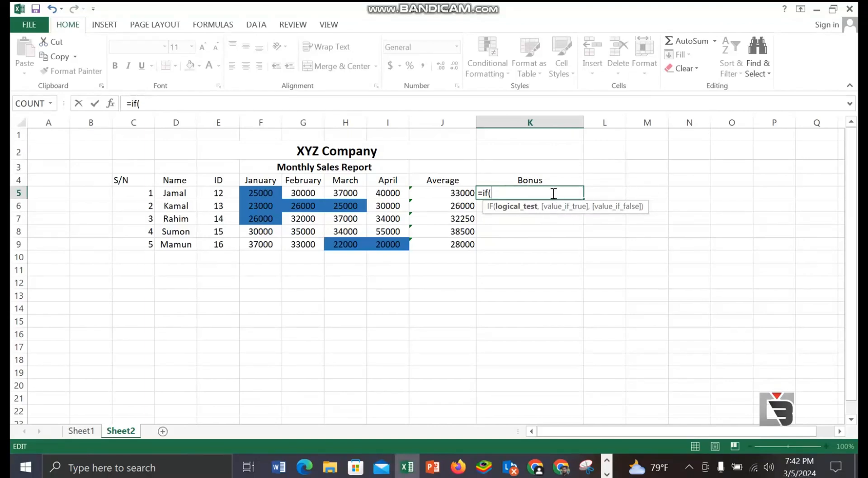
pyautogui.click(453, 193)
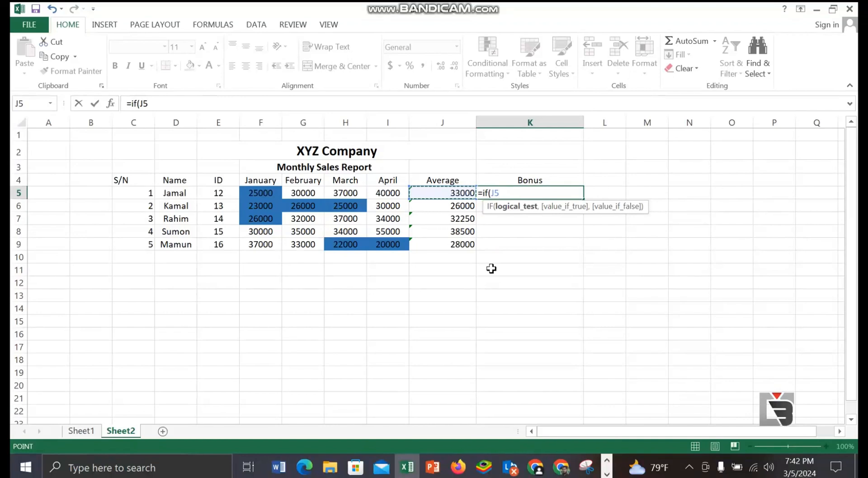
pyautogui.write('>')
pyautogui.write('30000')
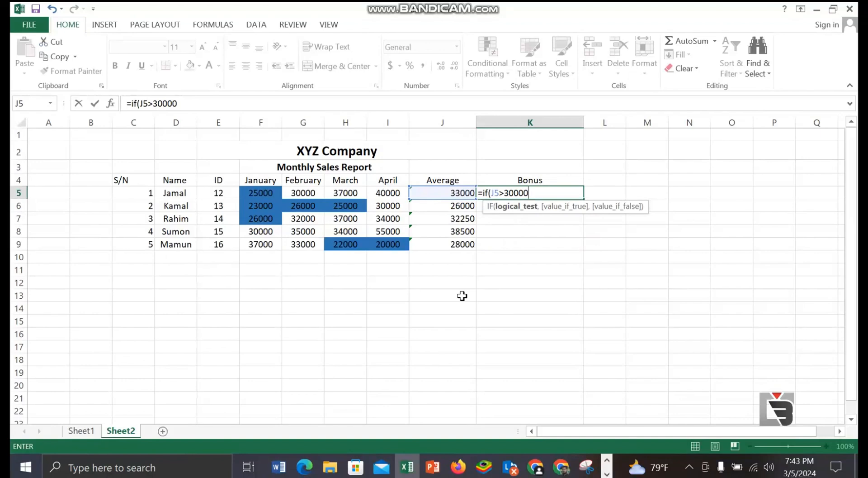
# Step: Add "Bonus Applicable" as the value-if-true argument of the IF formula in K5
pyautogui.write(',:')
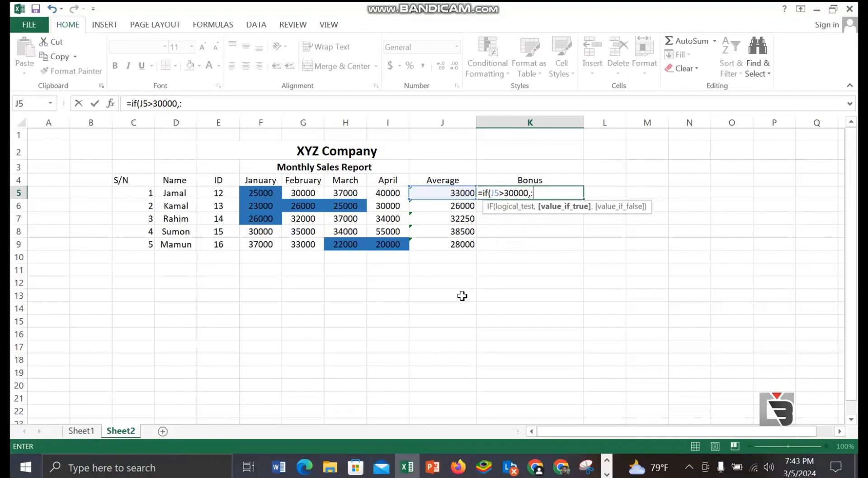
pyautogui.press('BackSpace')
pyautogui.write('>')
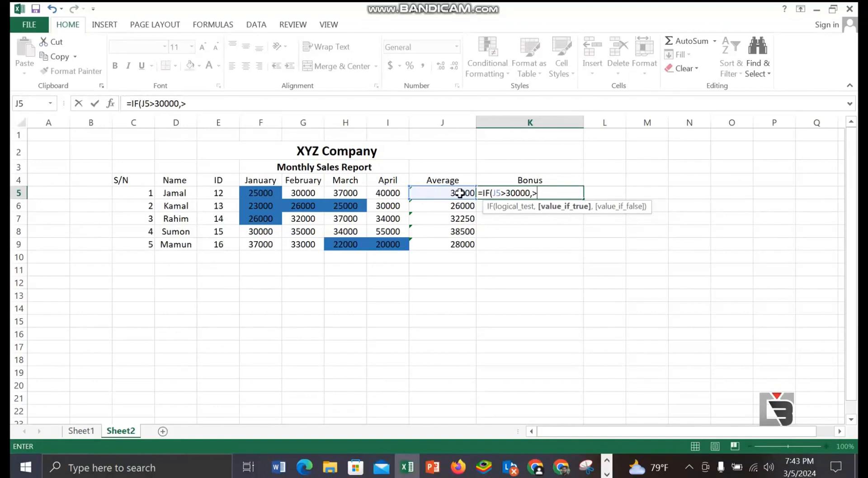
pyautogui.write(':')
pyautogui.press('BackSpace')
pyautogui.write('"')
pyautogui.write('Bonus A')
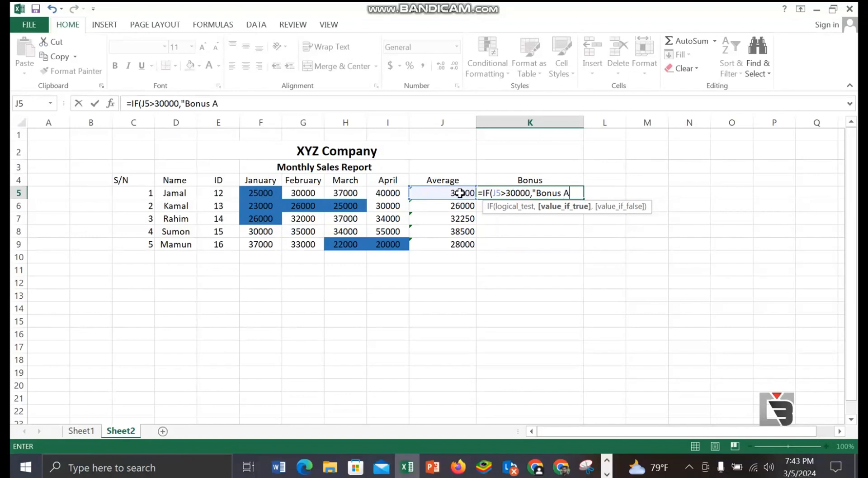
pyautogui.write('pplicable')
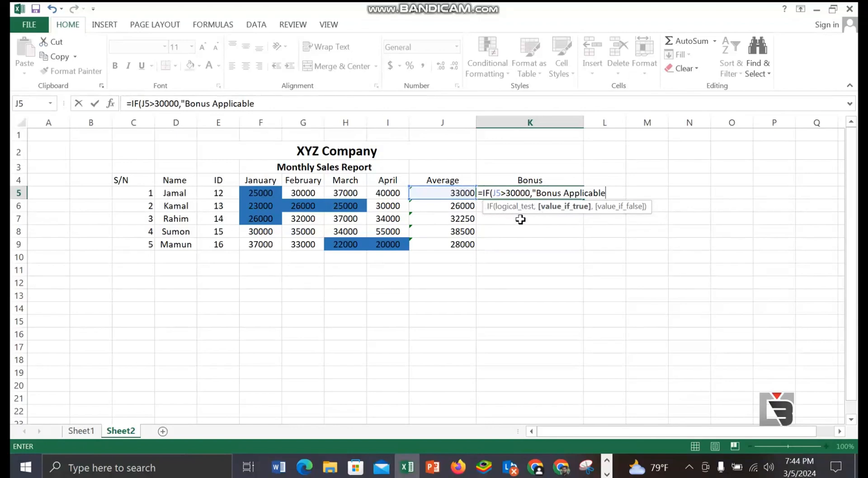
pyautogui.write('"')
pyautogui.write(',')
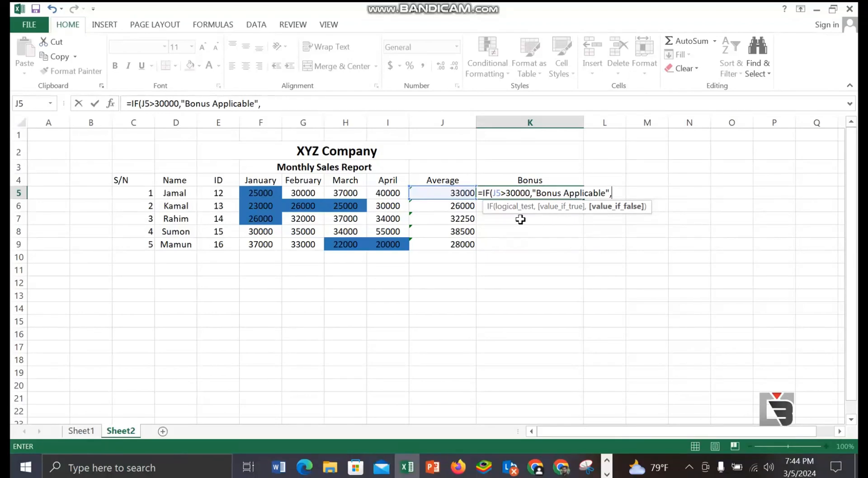
# Step: Complete the IF formula in K5 with "Not Applicable" as the value-if-false argument and enter it
pyautogui.write('"Not Applicable"')
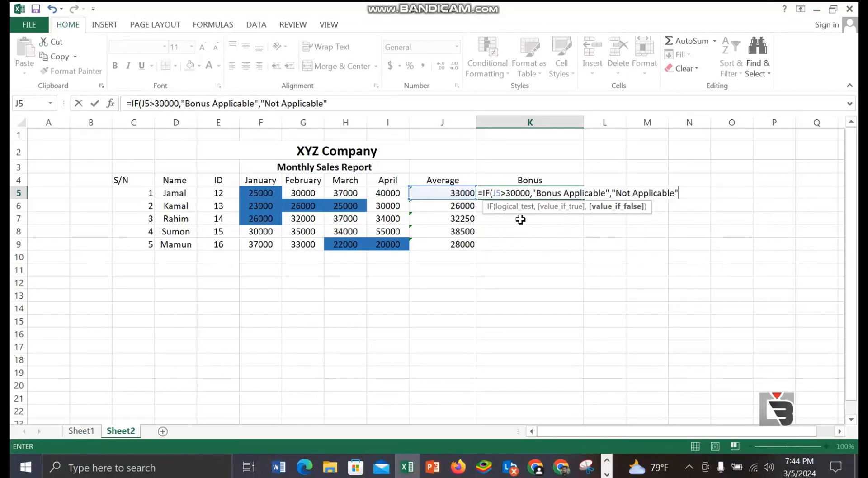
pyautogui.write(')')
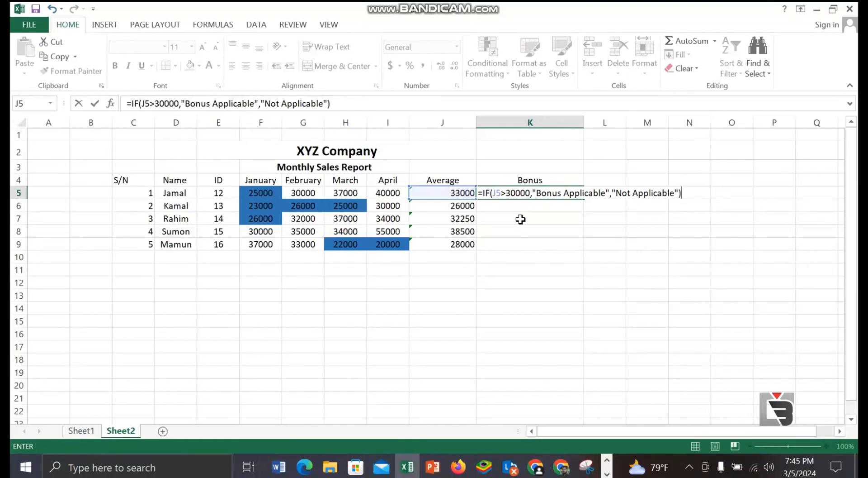
pyautogui.press('Return')
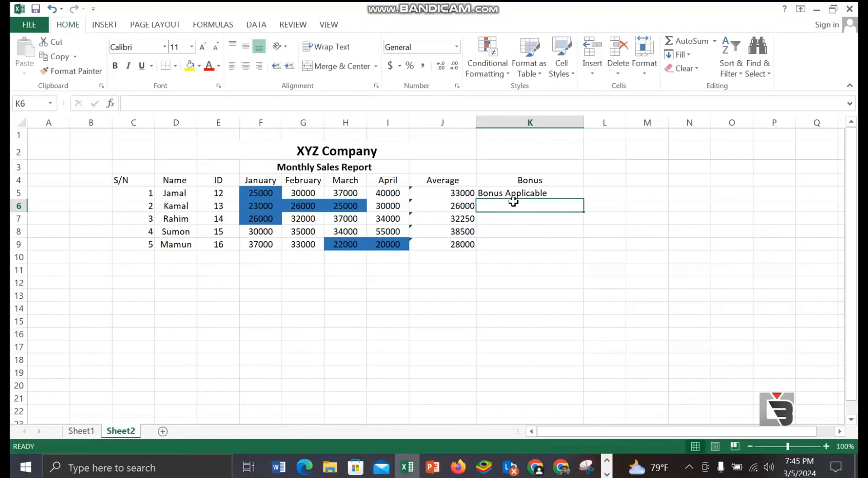
# Step: Fill the Bonus formula from K5 down through K9
pyautogui.click(551, 193)
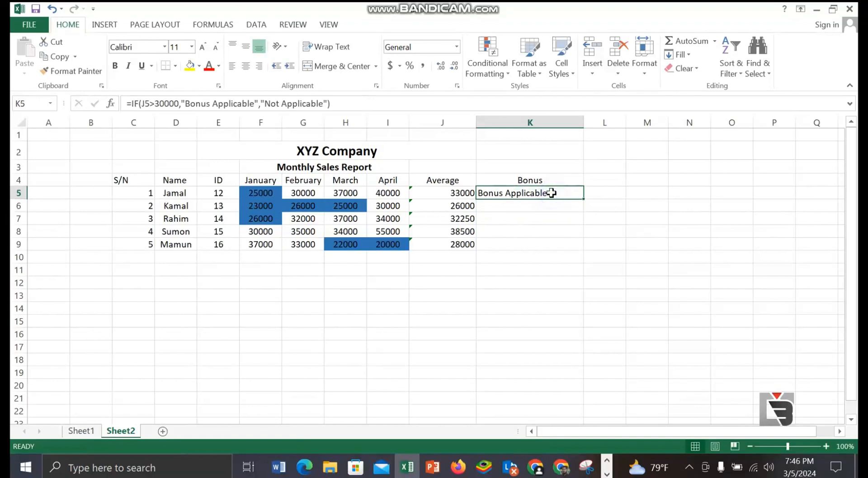
pyautogui.doubleClick(587, 200)
pyautogui.click(648, 218)
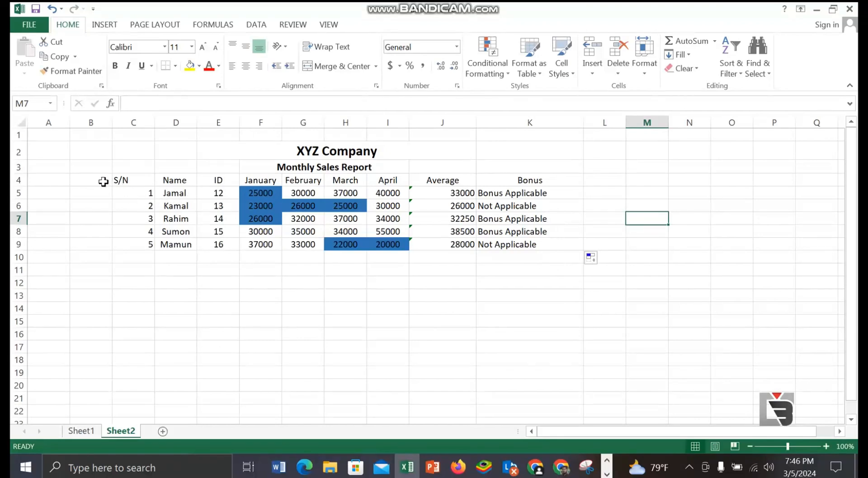
# Step: Apply All Borders to the sales table in C4:K9
pyautogui.moveTo(124, 180); pyautogui.dragTo(513, 251)
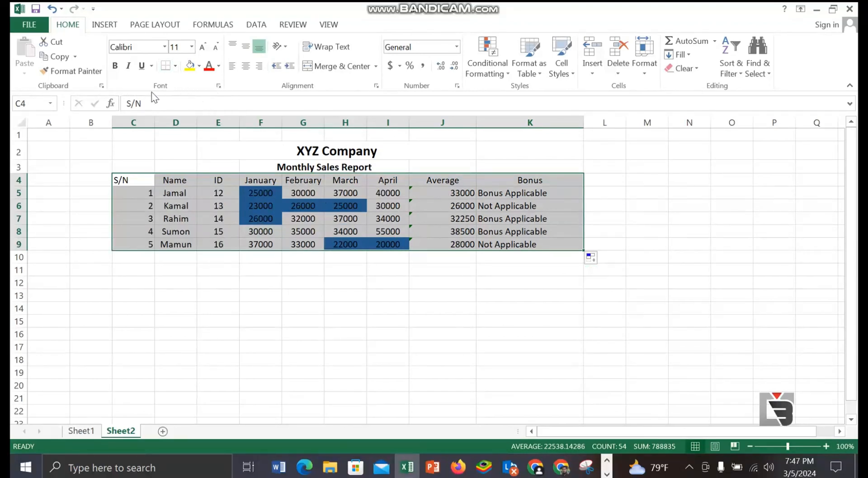
pyautogui.click(176, 66)
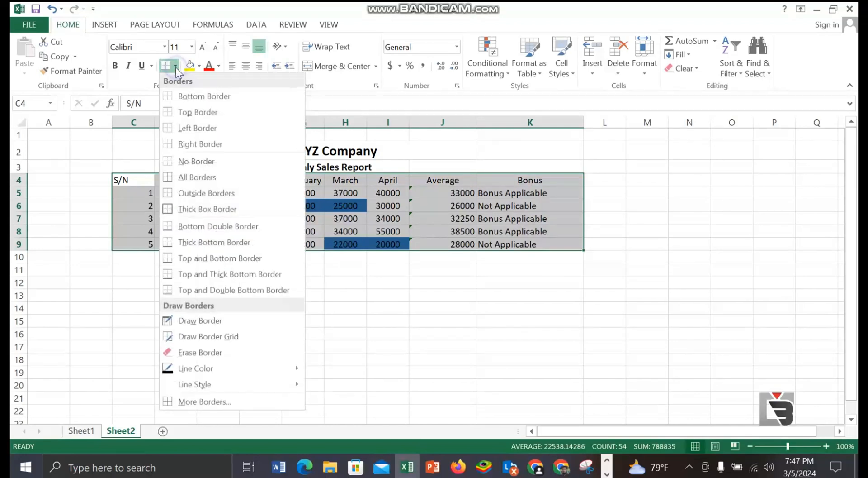
pyautogui.click(195, 177)
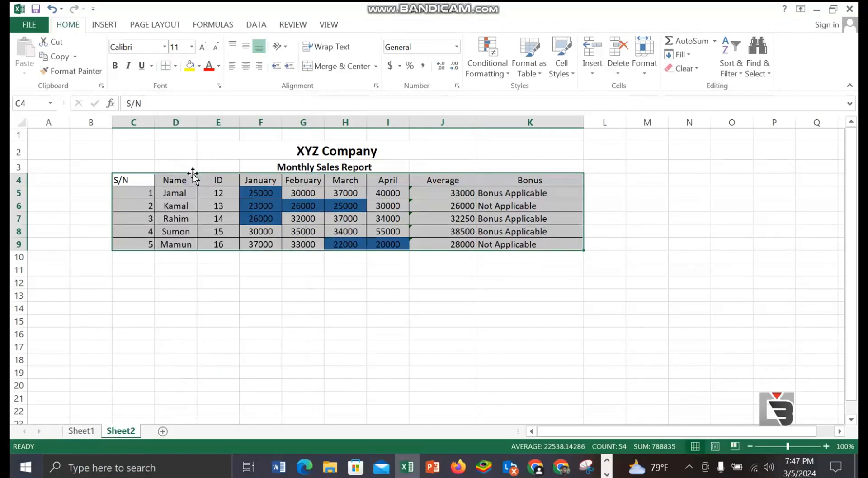
pyautogui.click(328, 326)
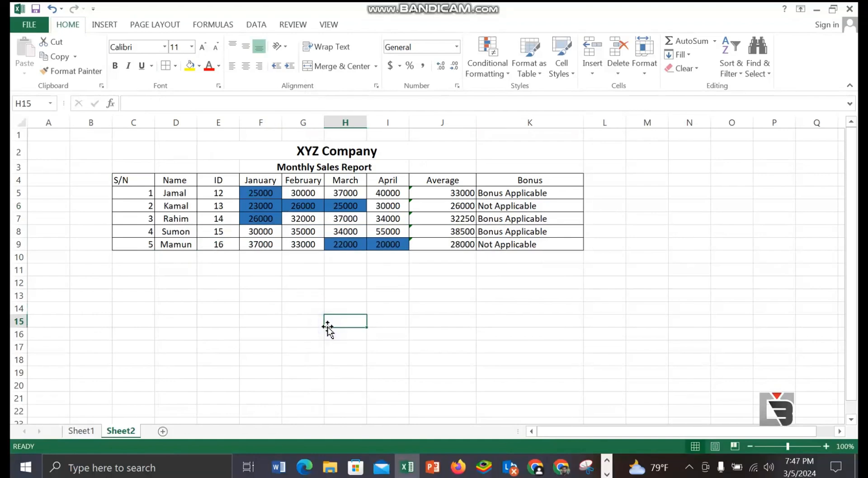
# Step: Center the contents of the Bonus column K4:K9 and the Average column J4:J9
pyautogui.moveTo(436, 180); pyautogui.dragTo(516, 246)
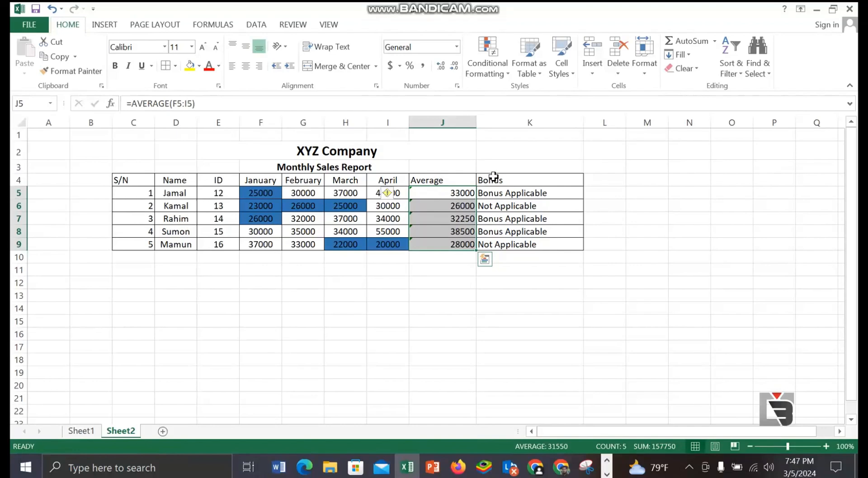
pyautogui.moveTo(493, 179); pyautogui.dragTo(503, 244)
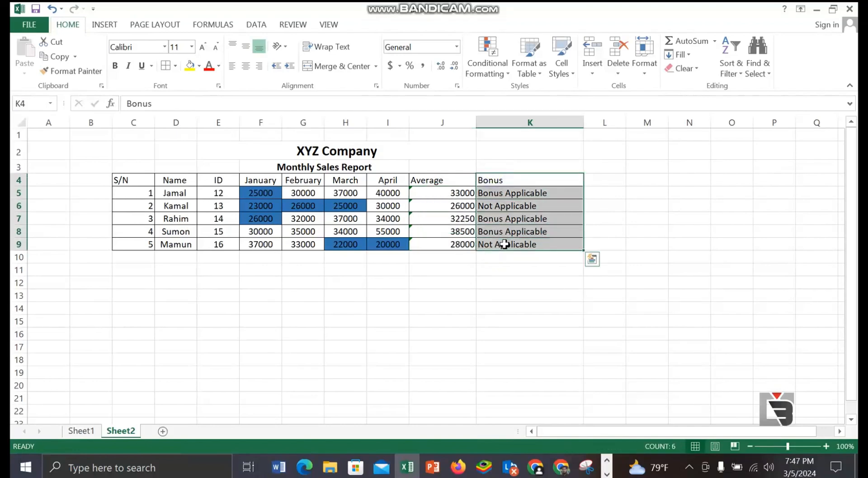
pyautogui.click(246, 66)
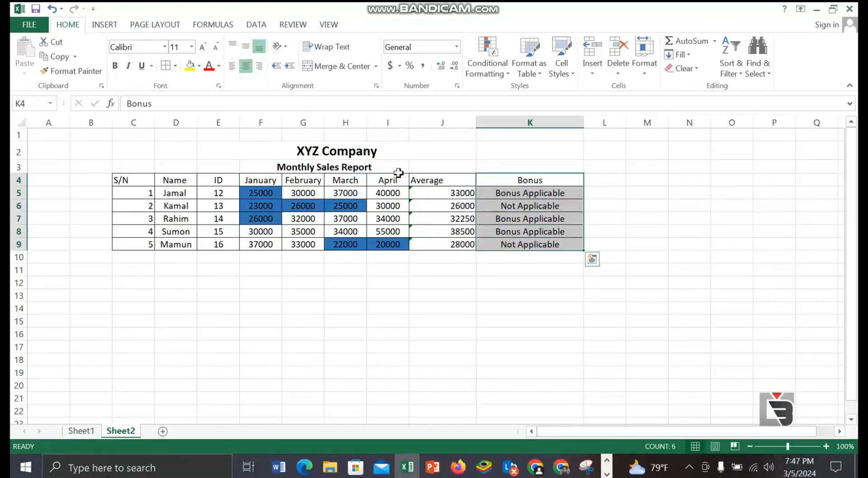
pyautogui.moveTo(419, 176); pyautogui.dragTo(444, 249)
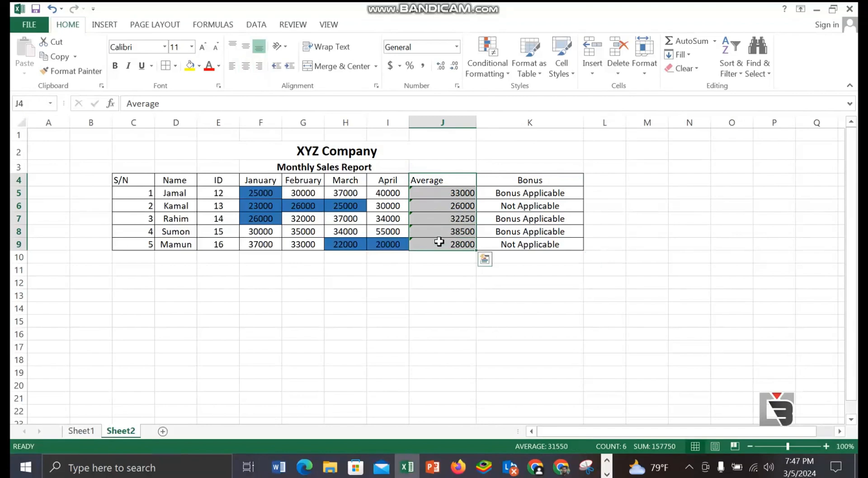
pyautogui.click(245, 68)
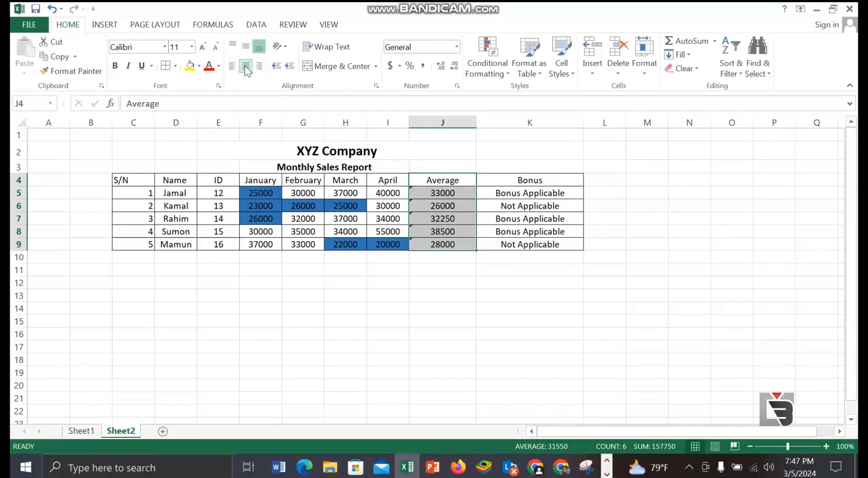
pyautogui.click(542, 167)
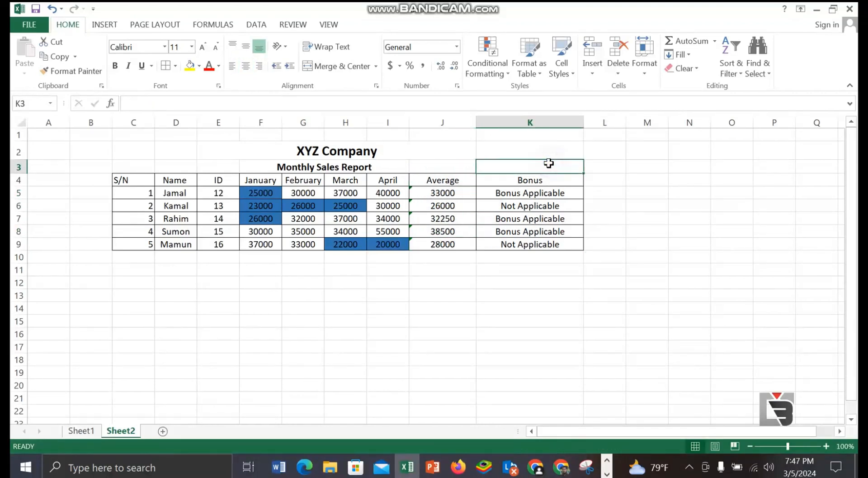
pyautogui.click(649, 301)
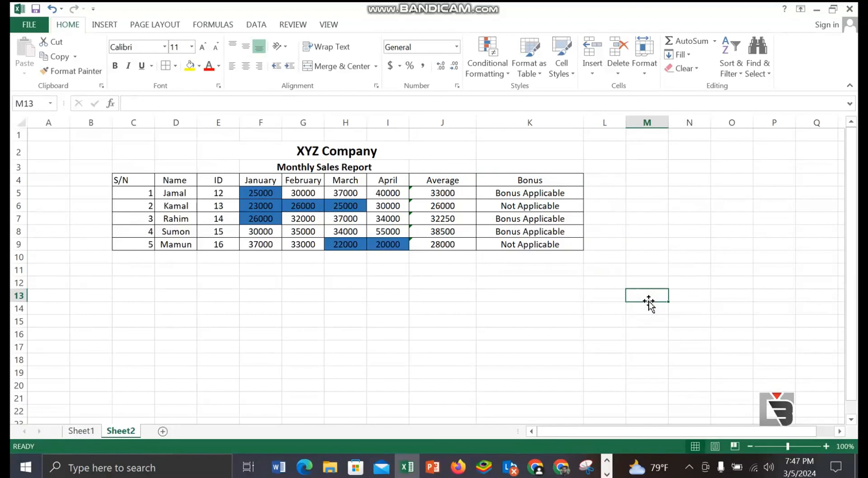
pyautogui.click(334, 295)
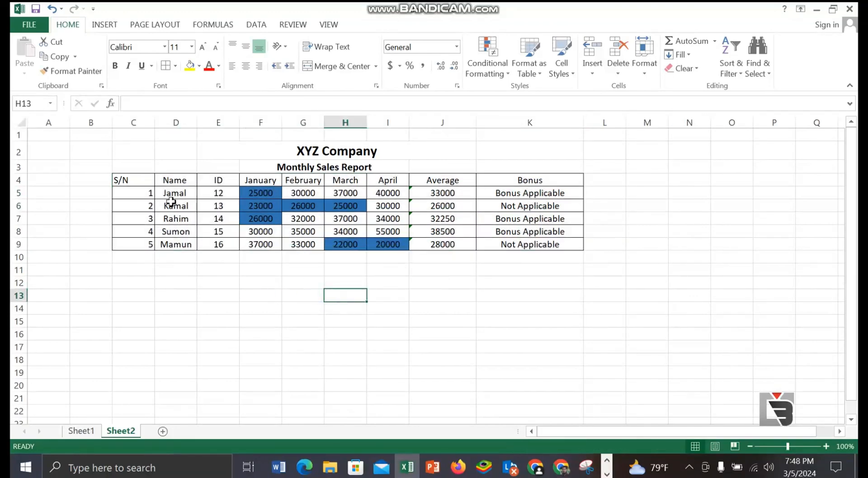
# Step: Make the header row C4:K4 bold and give it a dark orange-brown font color
pyautogui.moveTo(122, 178); pyautogui.dragTo(549, 174)
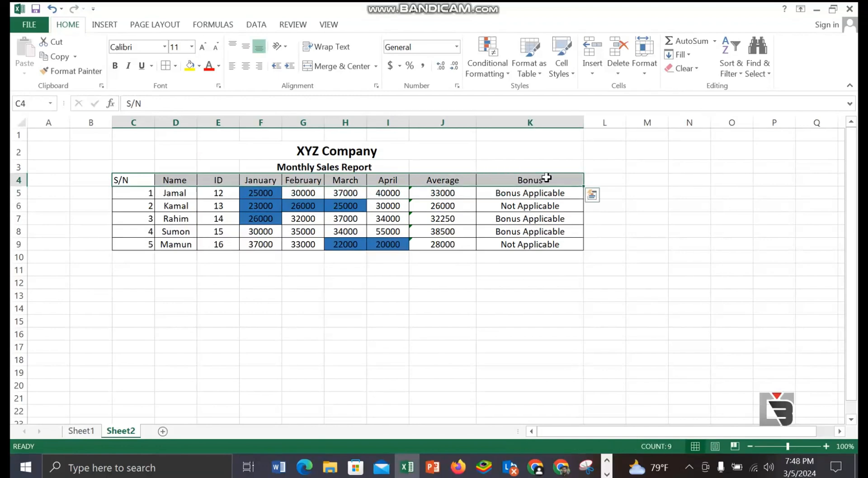
pyautogui.click(118, 68)
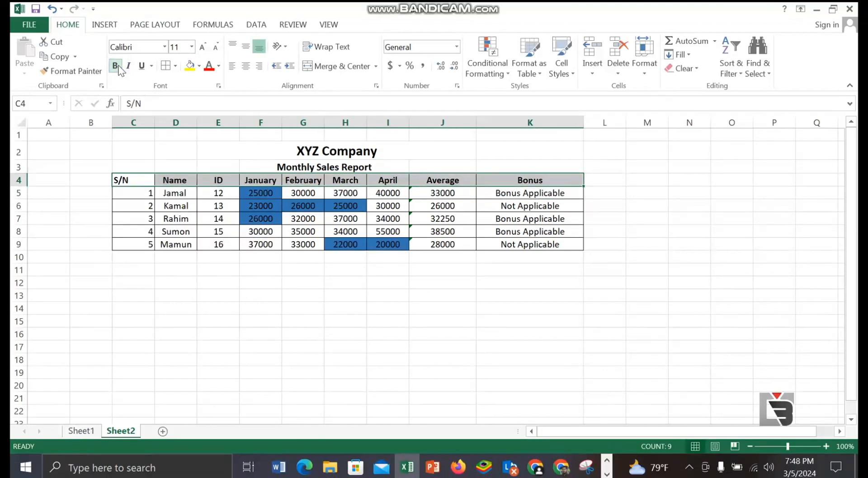
pyautogui.click(219, 66)
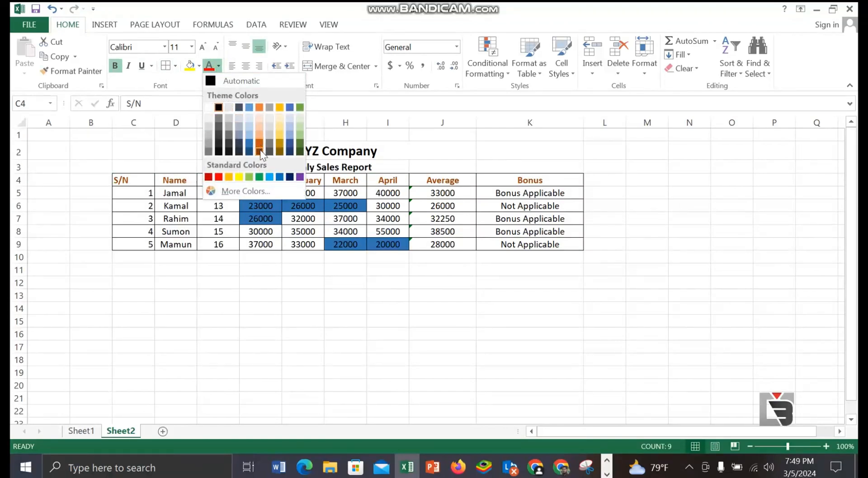
pyautogui.click(260, 151)
pyautogui.click(325, 292)
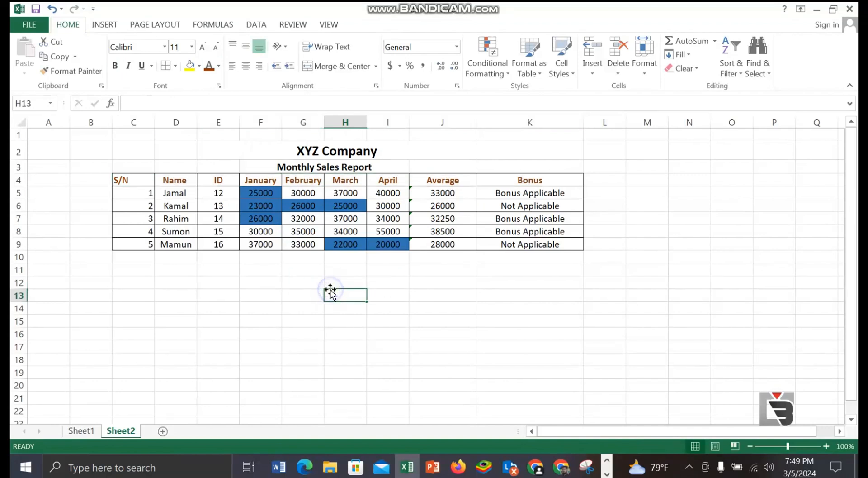
# Step: Fill the merged XYZ Company title cell in row 2 with a light gold color
pyautogui.click(279, 149)
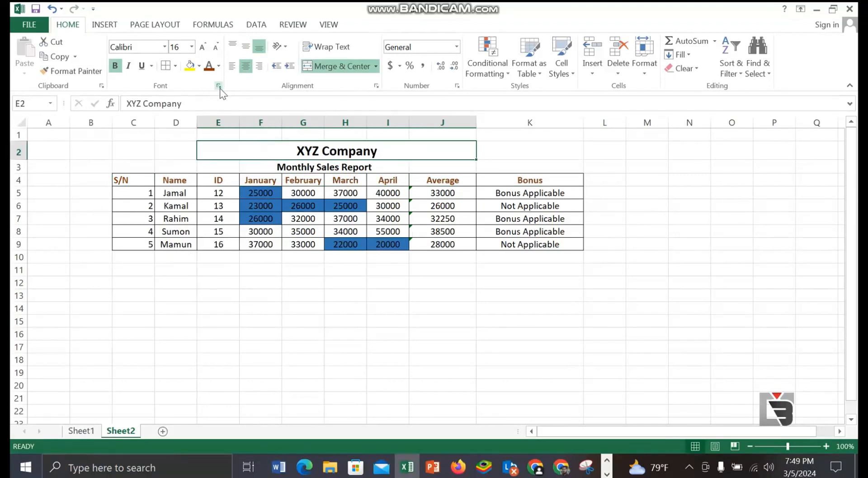
pyautogui.click(192, 68)
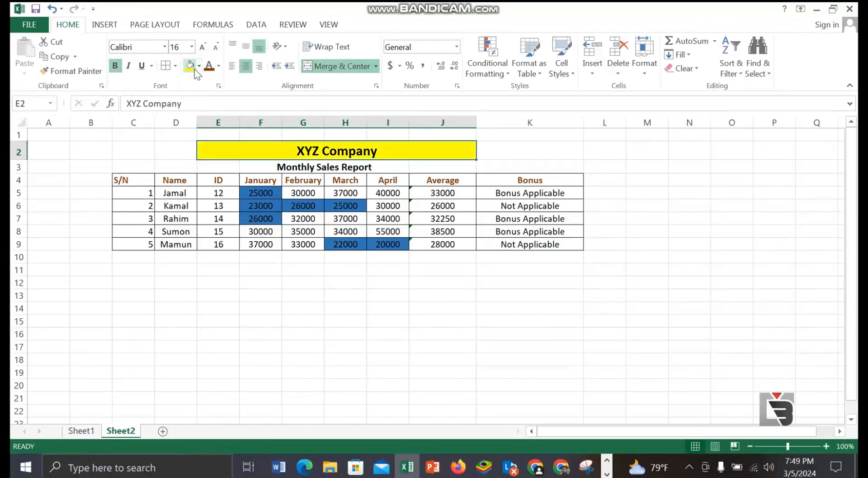
pyautogui.click(199, 67)
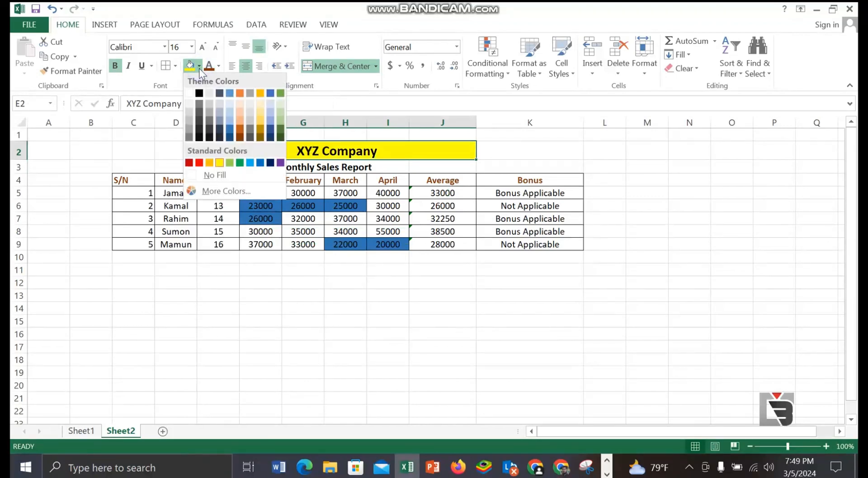
pyautogui.click(262, 123)
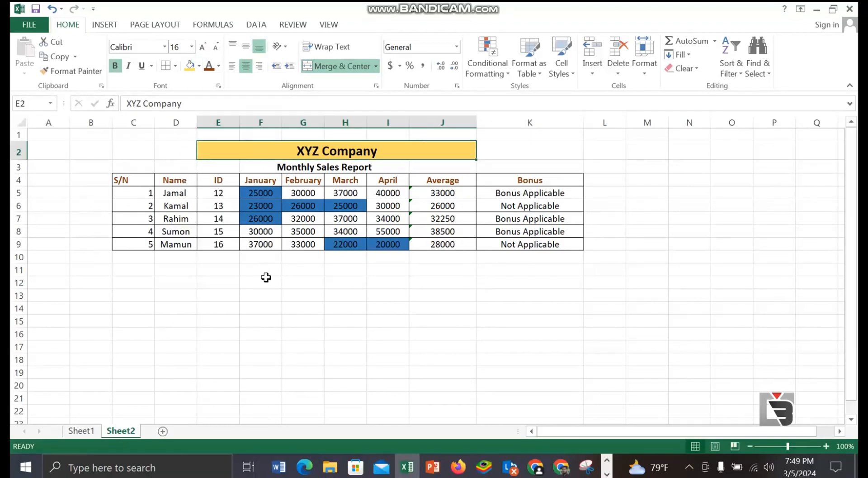
pyautogui.click(272, 291)
# Step: Fill the merged Monthly Sales Report subtitle cell with Orange, Accent 2, Darker 25%
pyautogui.moveTo(291, 170); pyautogui.dragTo(379, 172)
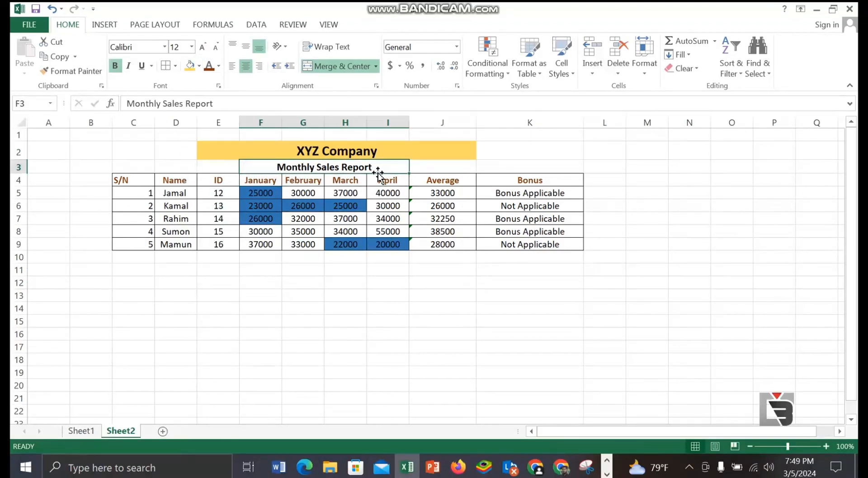
pyautogui.click(190, 66)
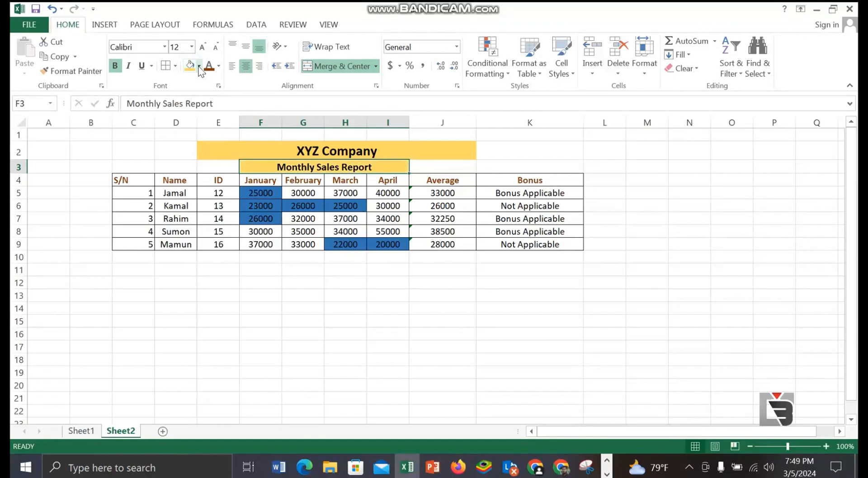
pyautogui.click(199, 66)
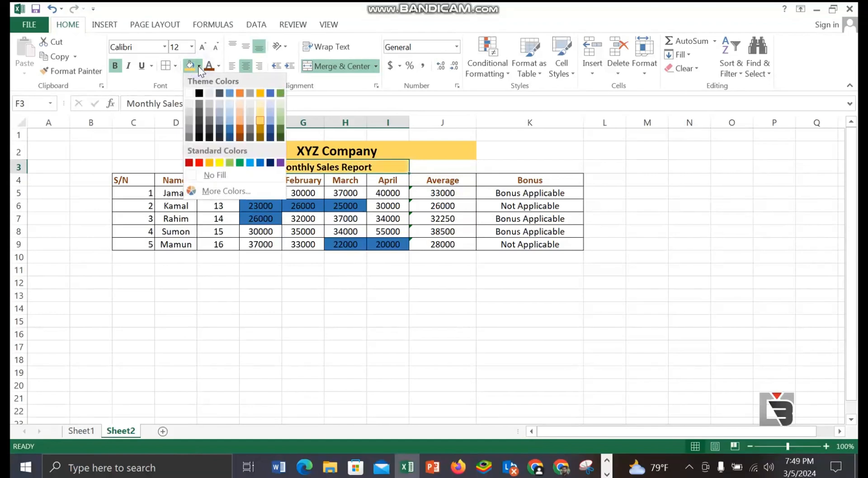
pyautogui.click(238, 129)
pyautogui.click(673, 272)
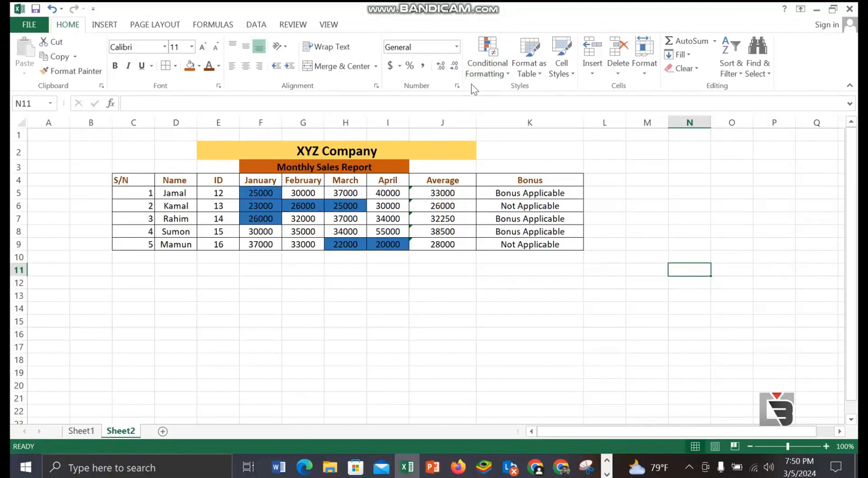
# Step: Review the Less Than highlight rule's format choices and custom fill options, closing both dialogs without applying a rule
pyautogui.click(507, 73)
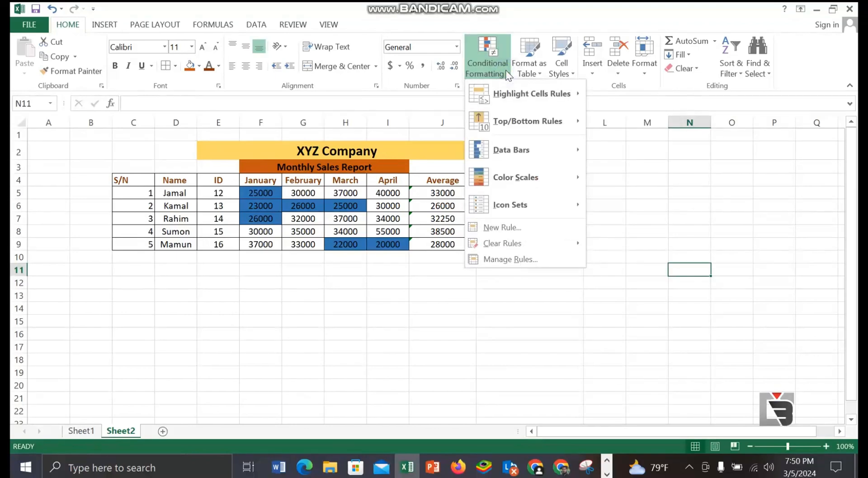
pyautogui.moveTo(507, 102)
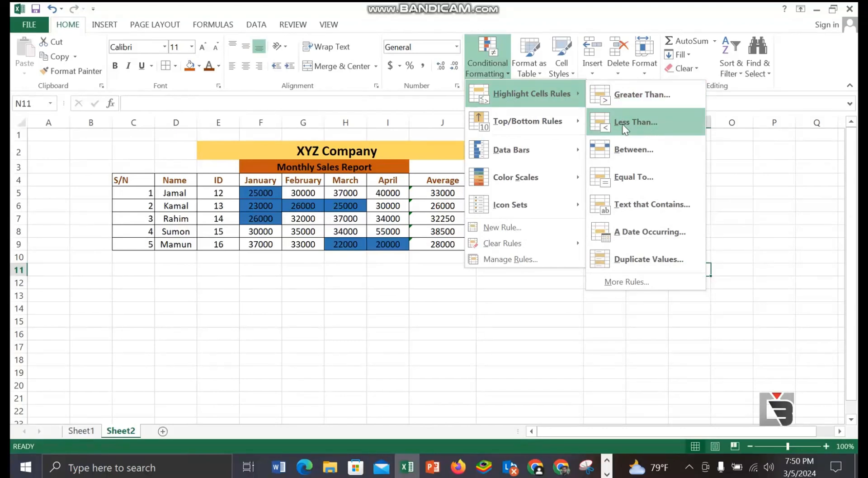
pyautogui.click(663, 124)
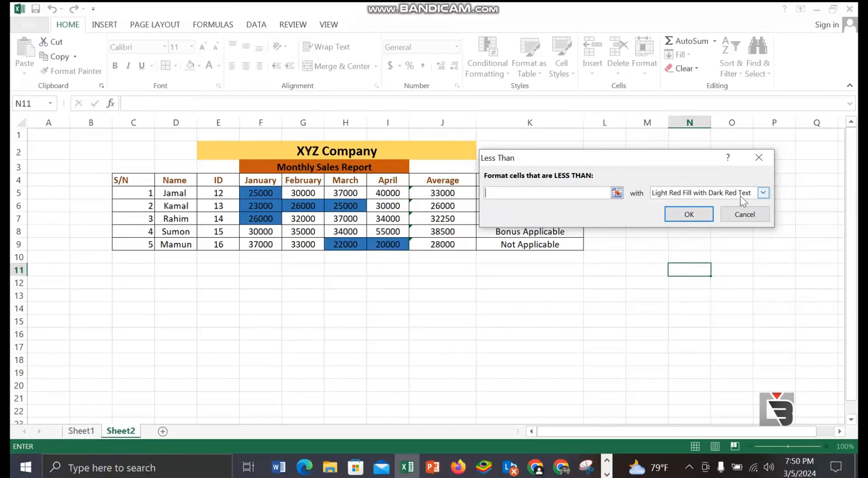
pyautogui.click(764, 193)
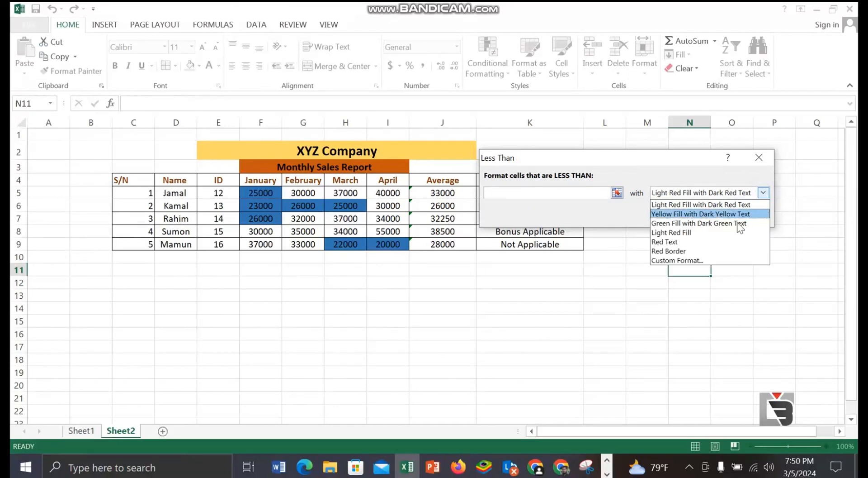
pyautogui.click(707, 260)
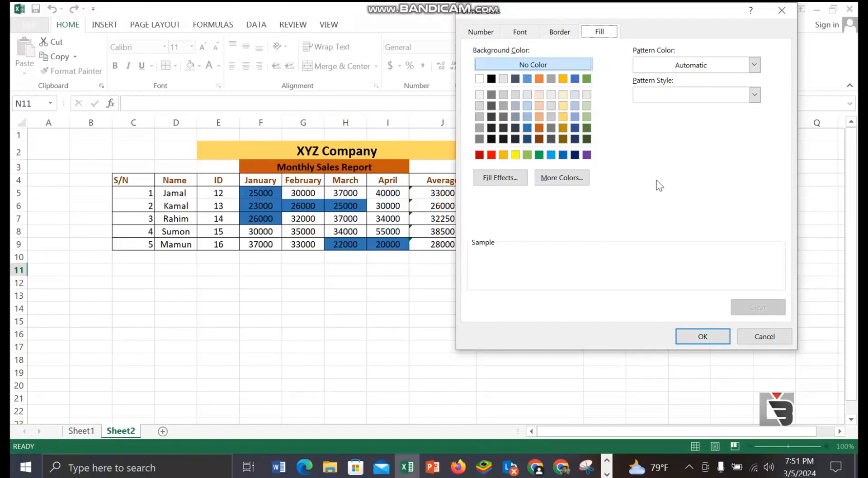
pyautogui.click(790, 10)
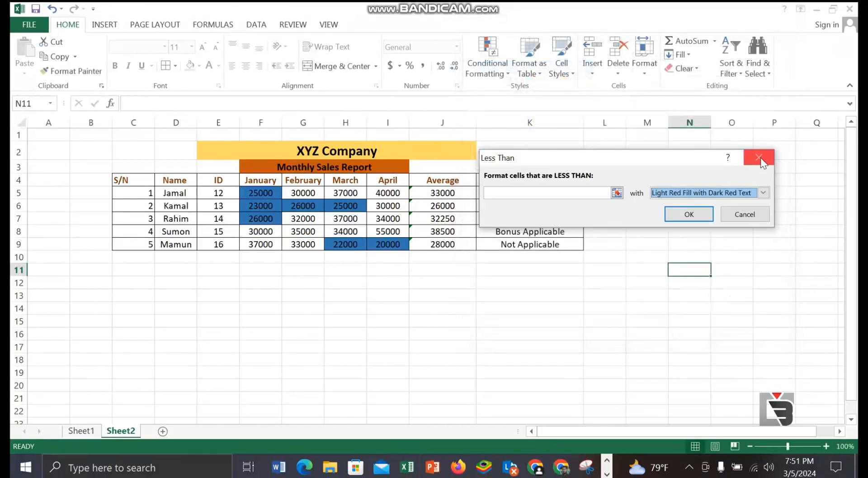
pyautogui.click(761, 156)
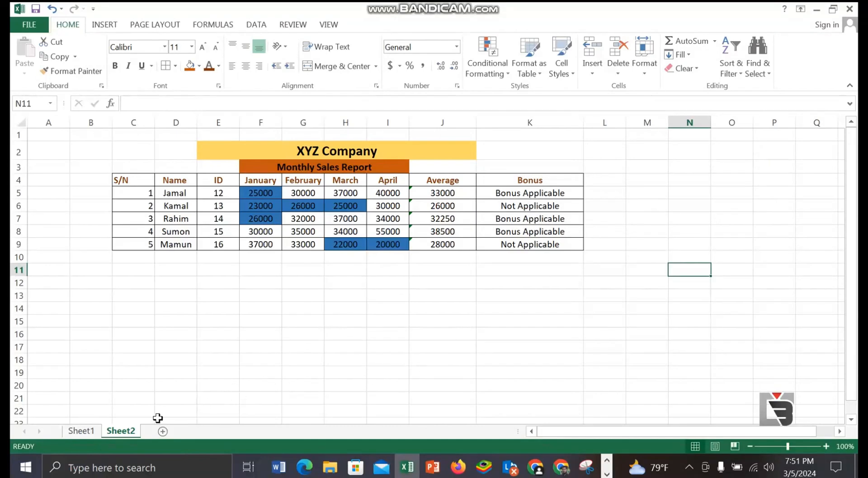
# Step: Rename the Sheet2 worksheet as "xyz company"
pyautogui.rightClick(120, 432)
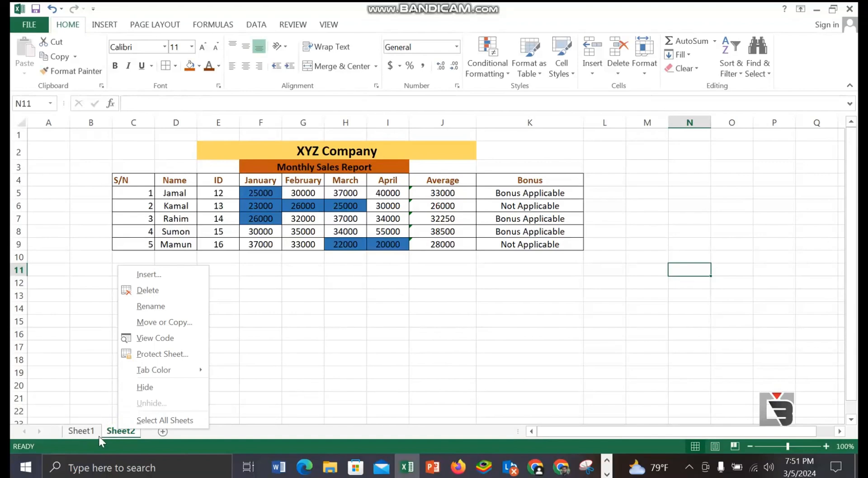
pyautogui.click(110, 430)
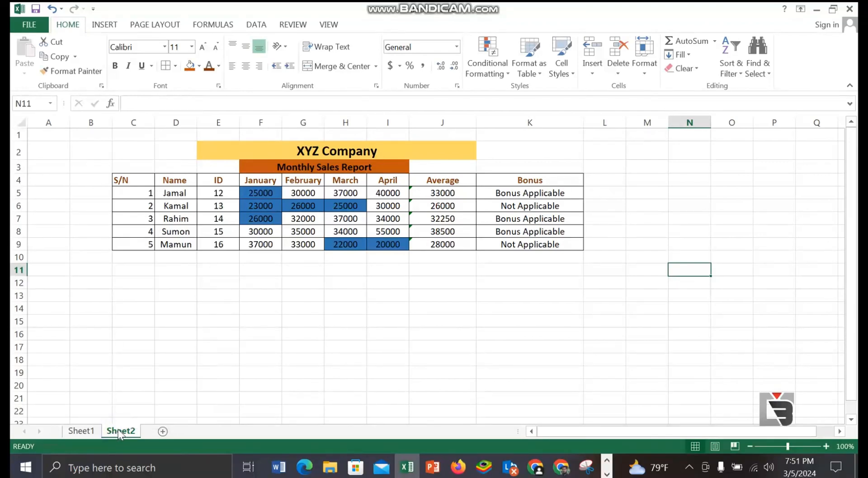
pyautogui.doubleClick(118, 430)
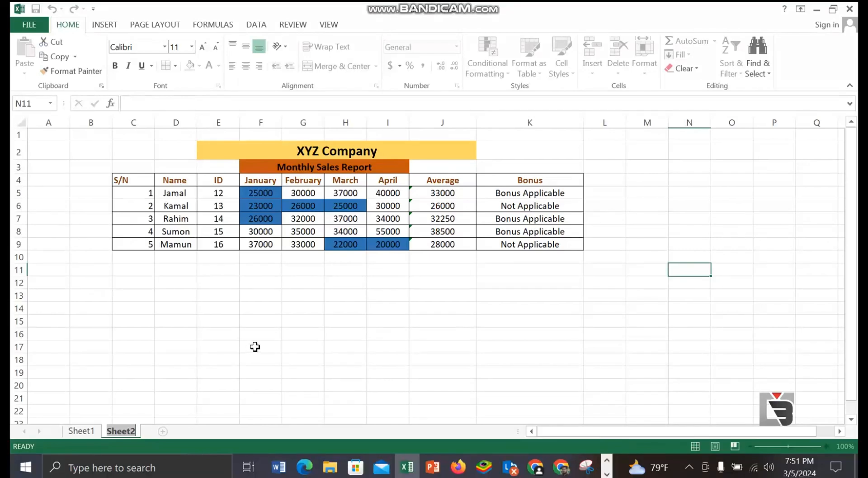
pyautogui.write('xy')
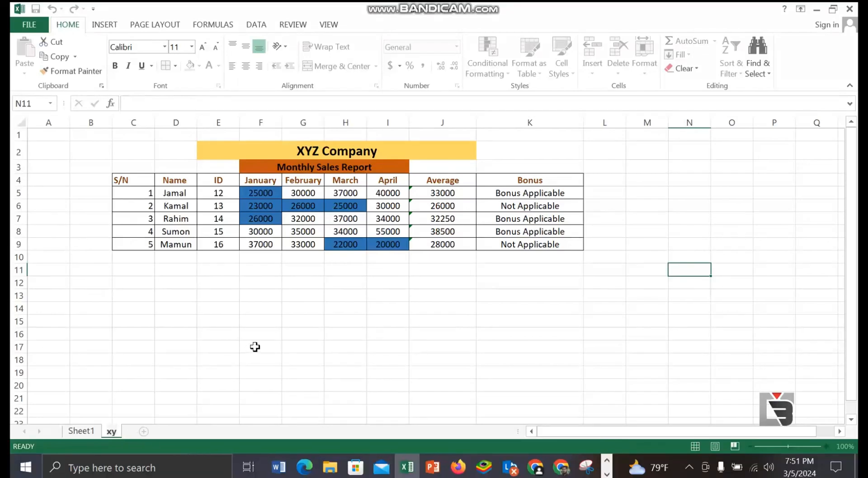
pyautogui.write('z company')
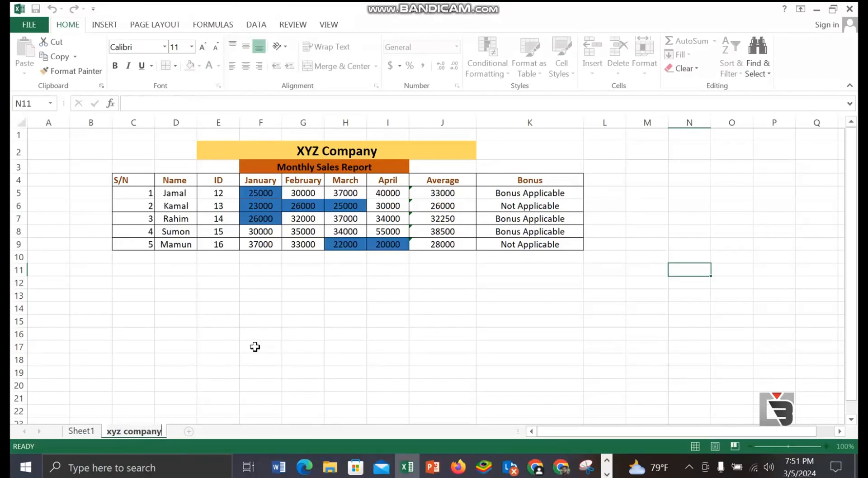
pyautogui.click(255, 346)
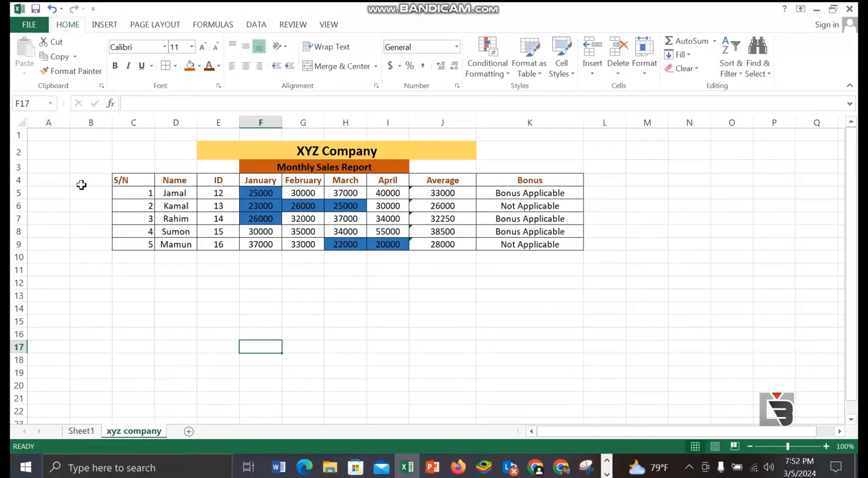
# Step: Switch to the Google Meet call window in Chrome
pyautogui.click(28, 26)
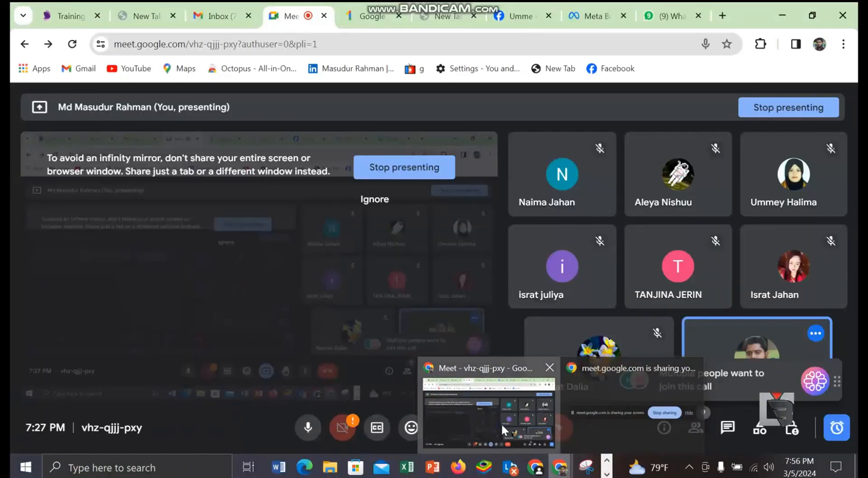
pyautogui.click(502, 425)
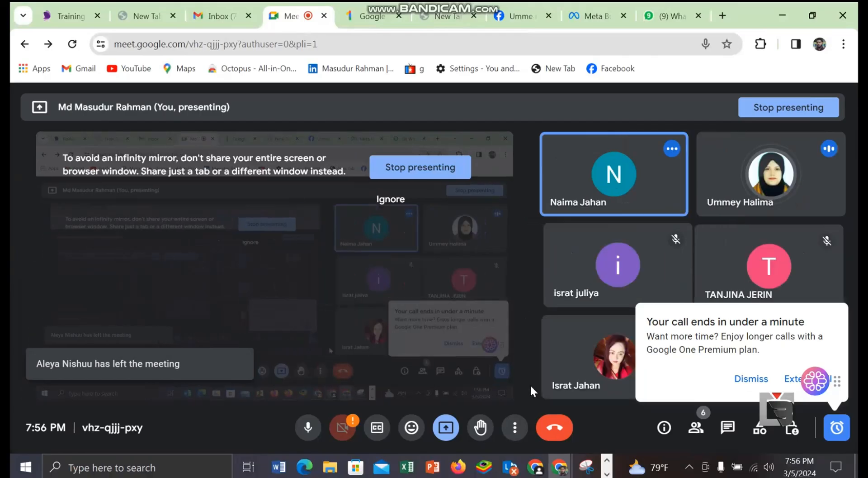